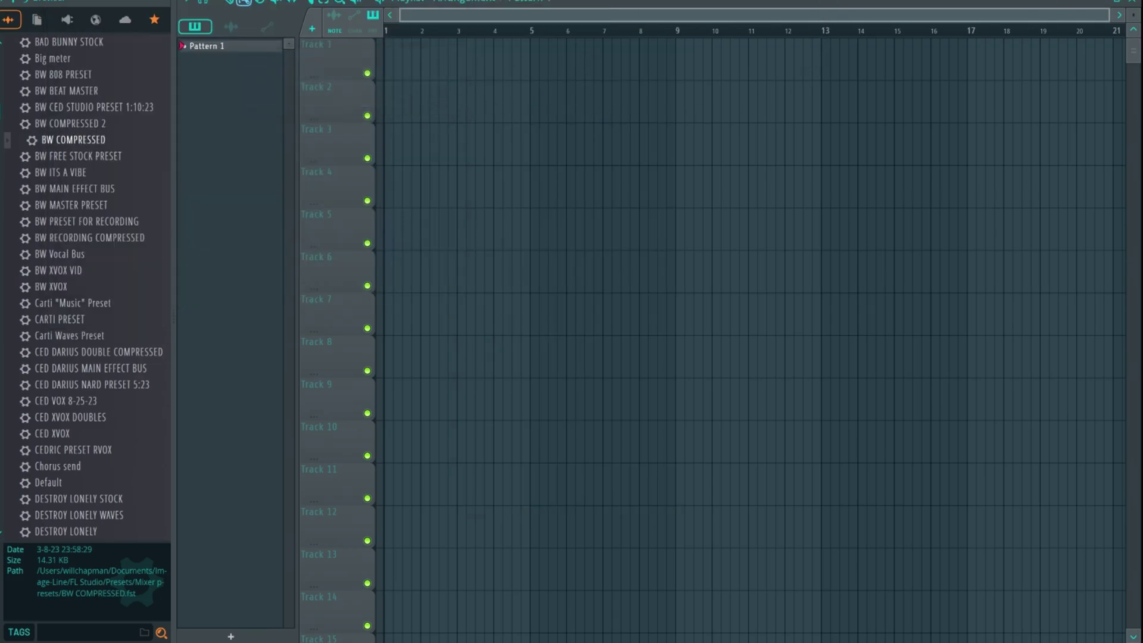
Open the mixer and turn on the group separator for the Master track.
key("F9")
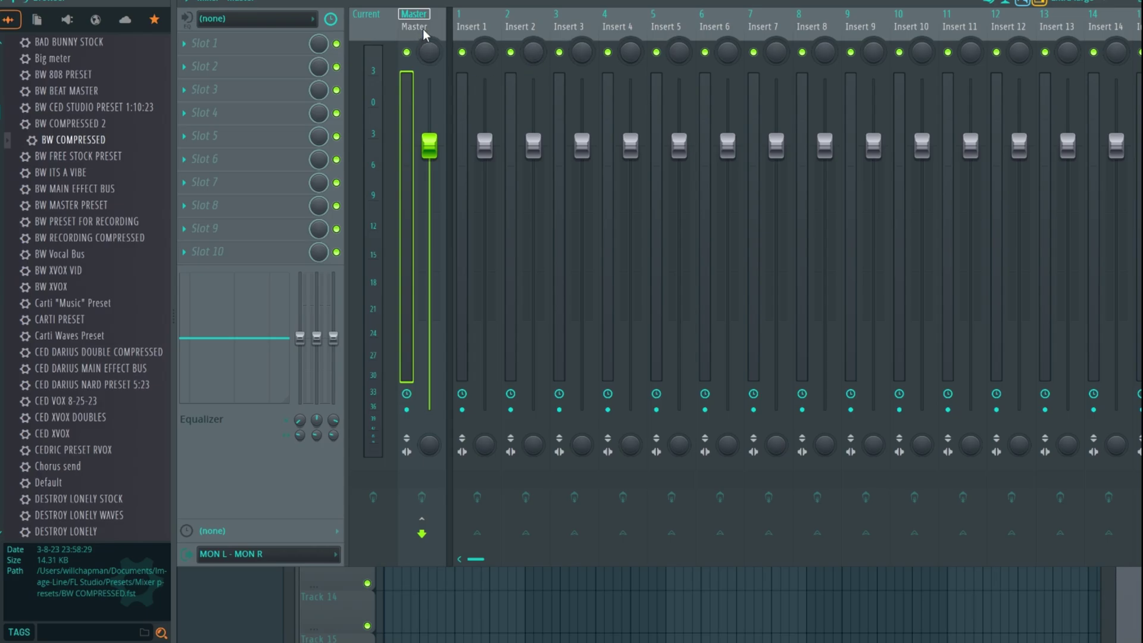
key("F5")
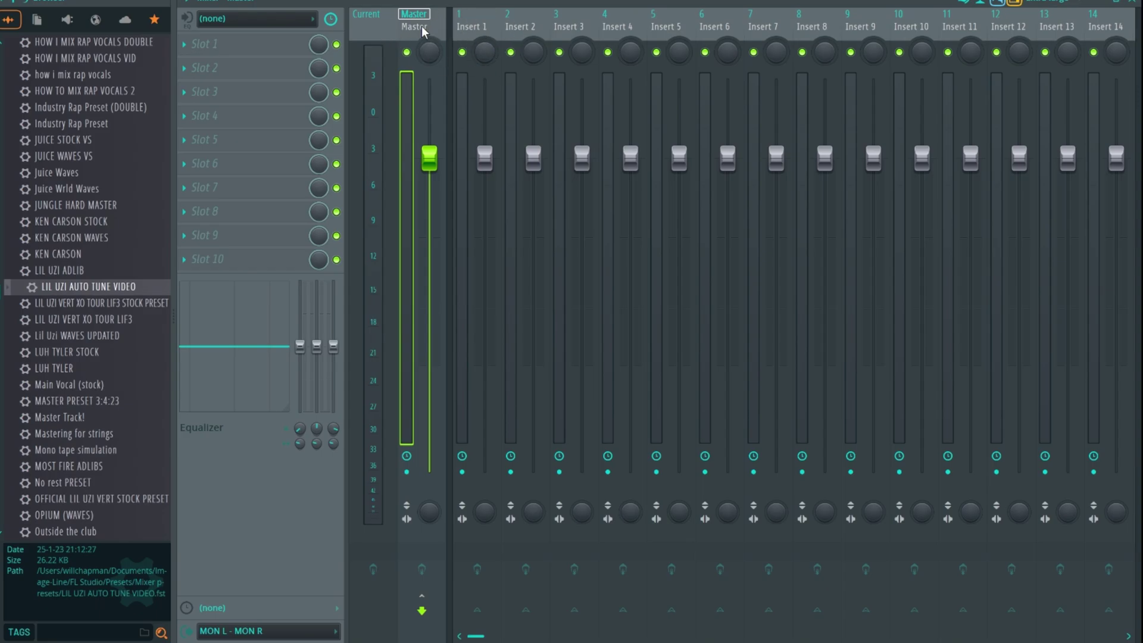
right_click(421, 30)
left_click(415, 29)
right_click(416, 26)
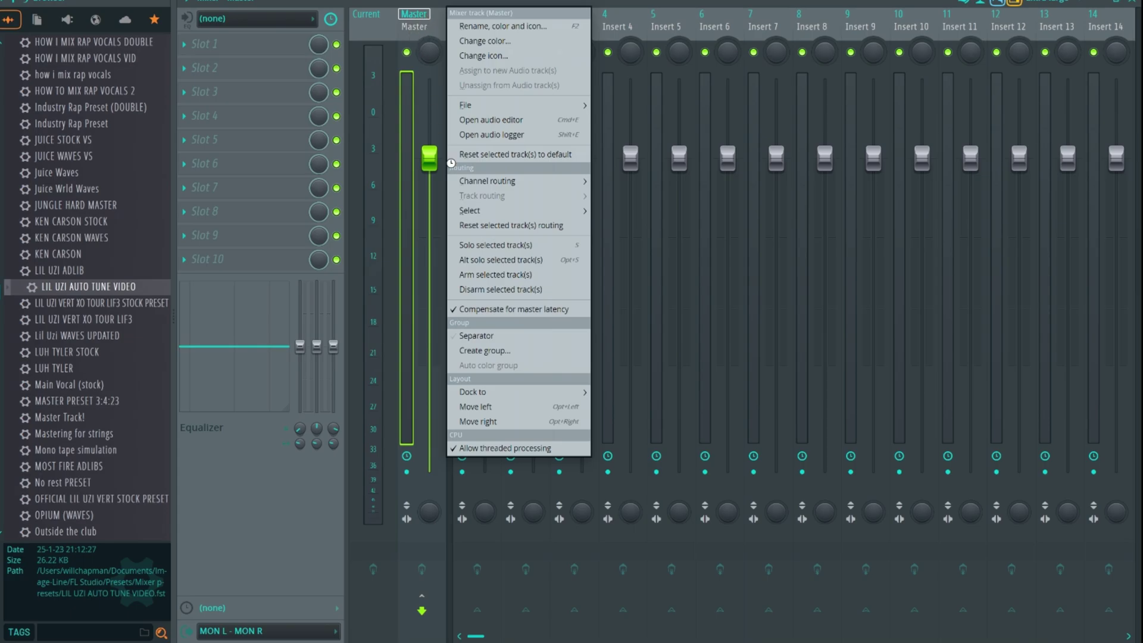
left_click(491, 337)
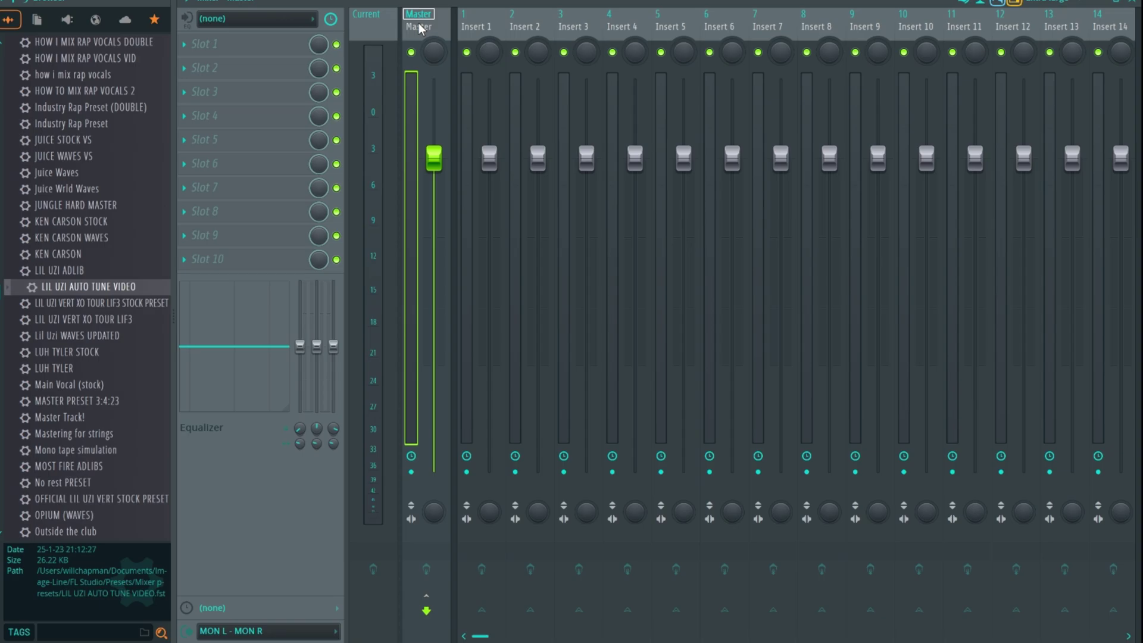
Color the Master mixer track Steel Blue (#35759F).
right_click(417, 31)
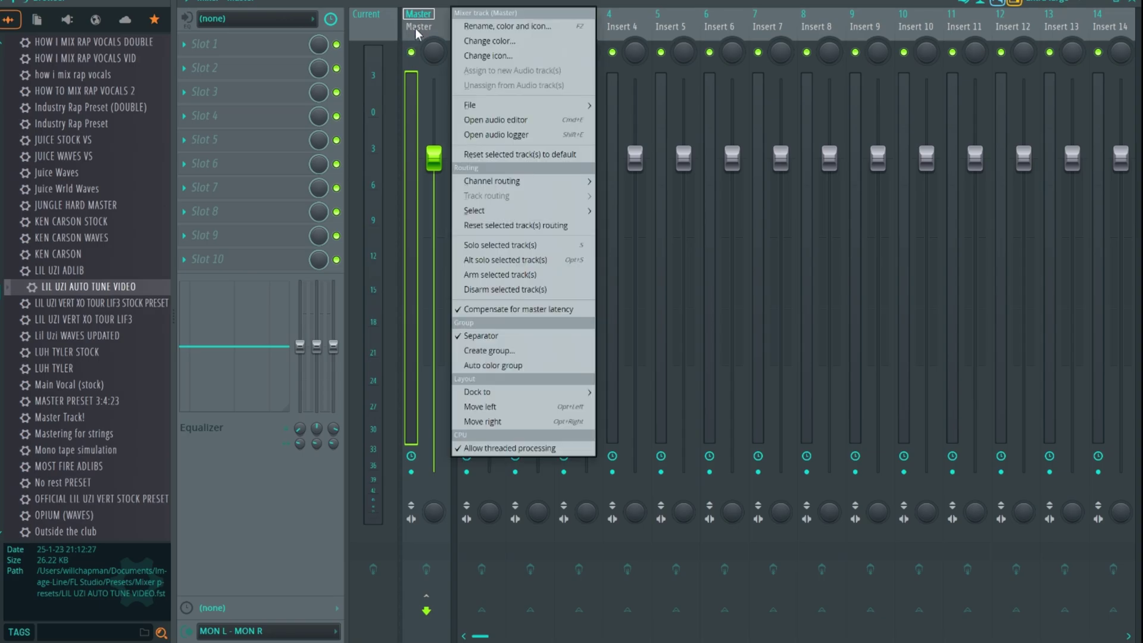
left_click(506, 42)
left_click(574, 200)
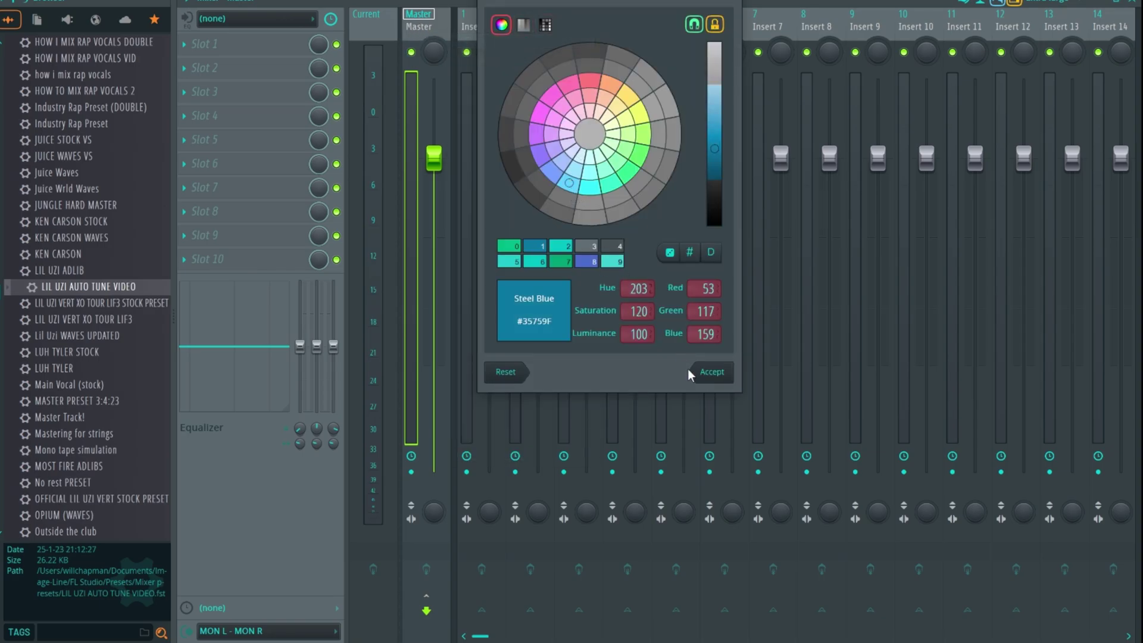
left_click(716, 375)
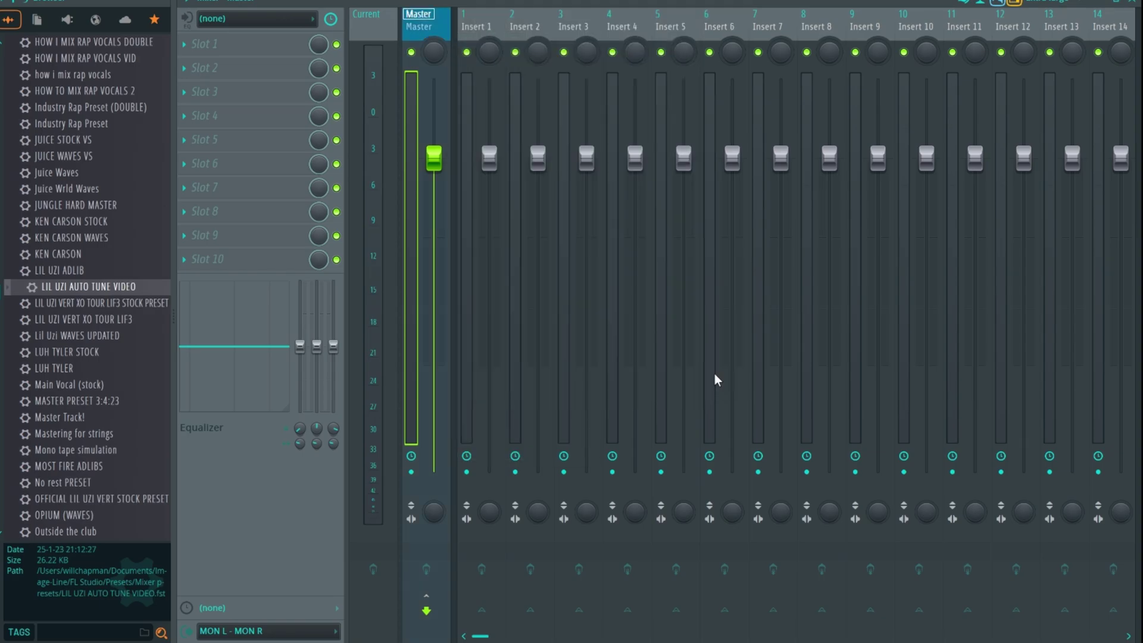
Rename mixer track Insert 1 as MAIN VOX.
double_click(476, 32)
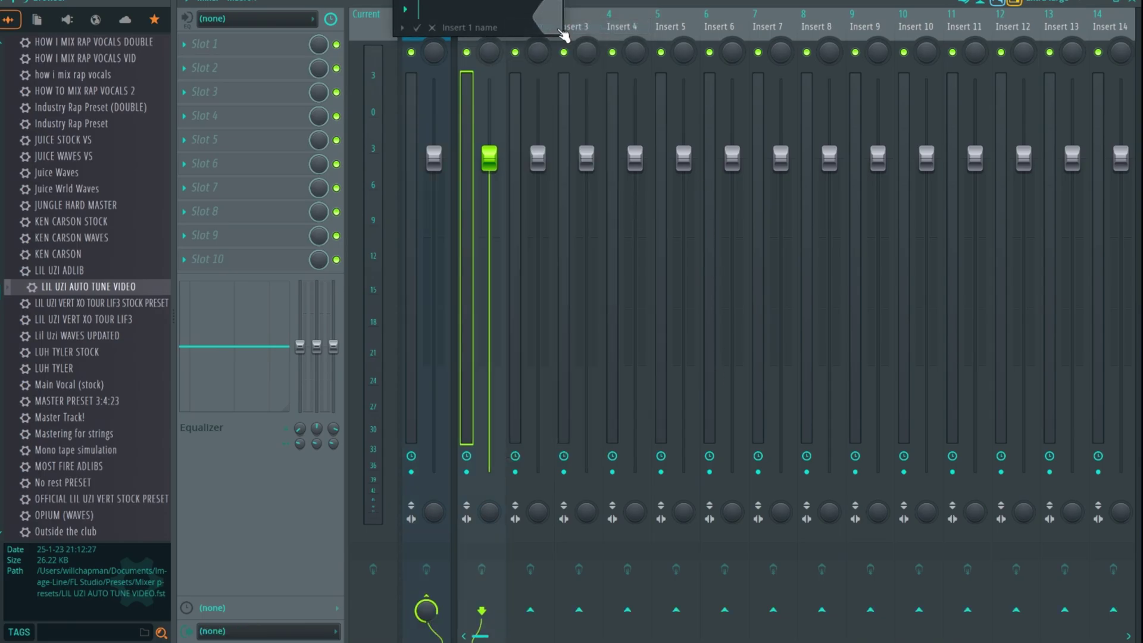
type("MAIN VOX")
key("Return")
Color the MAIN VOX track Medium Turquoise (#48BFC2), with luminance raised to 125.
right_click(487, 29)
left_click(483, 30)
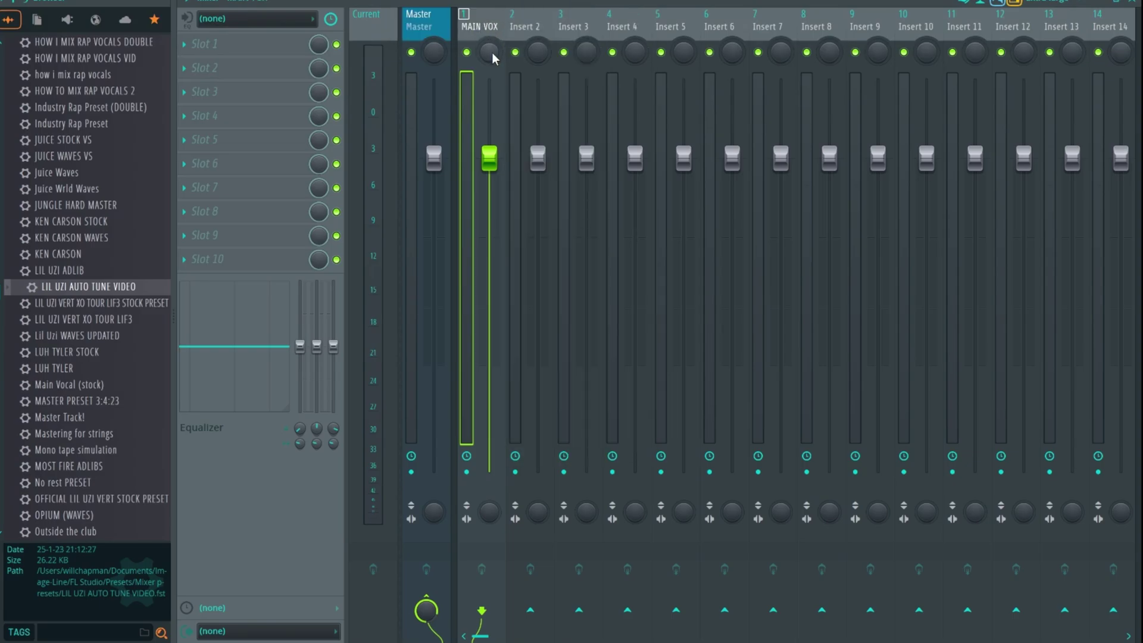
left_click(483, 26)
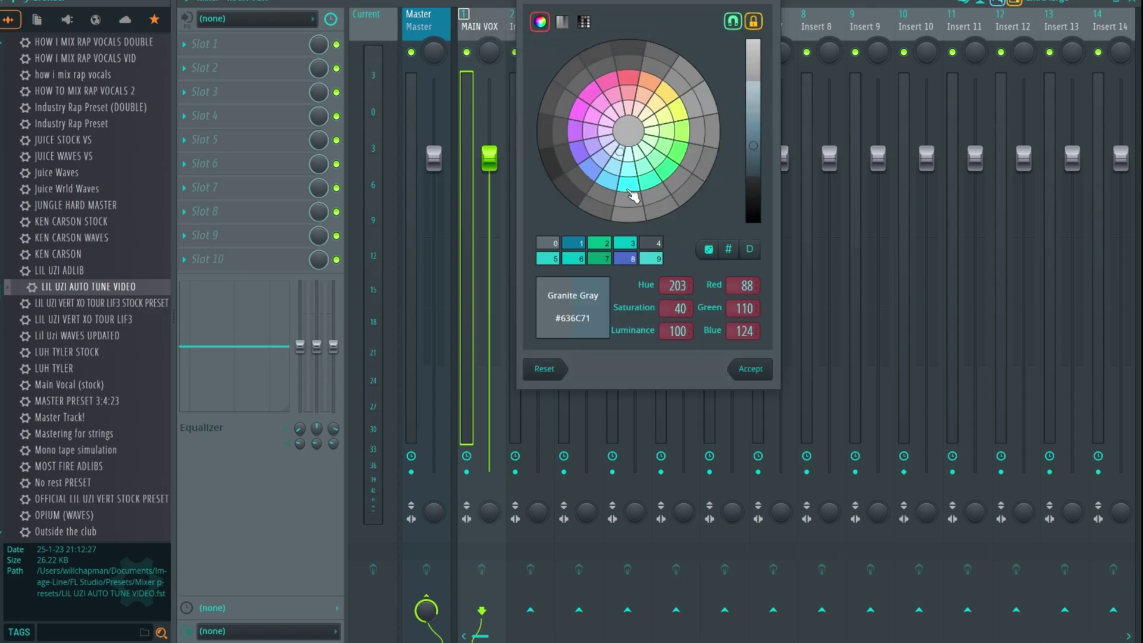
left_click_drag(756, 149, 759, 131)
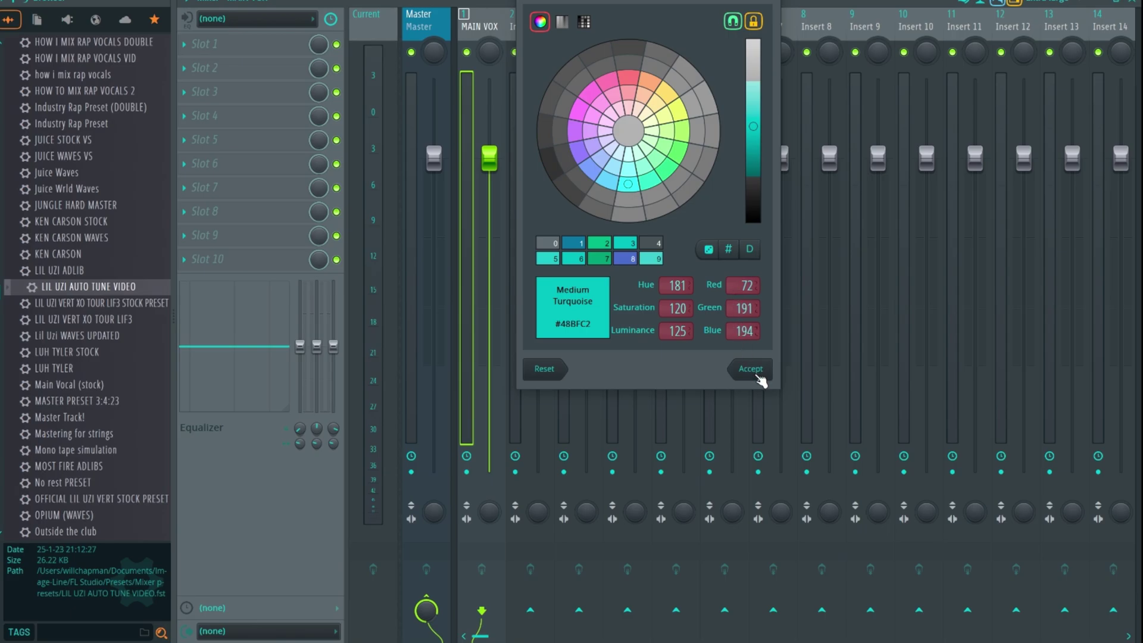
left_click(751, 369)
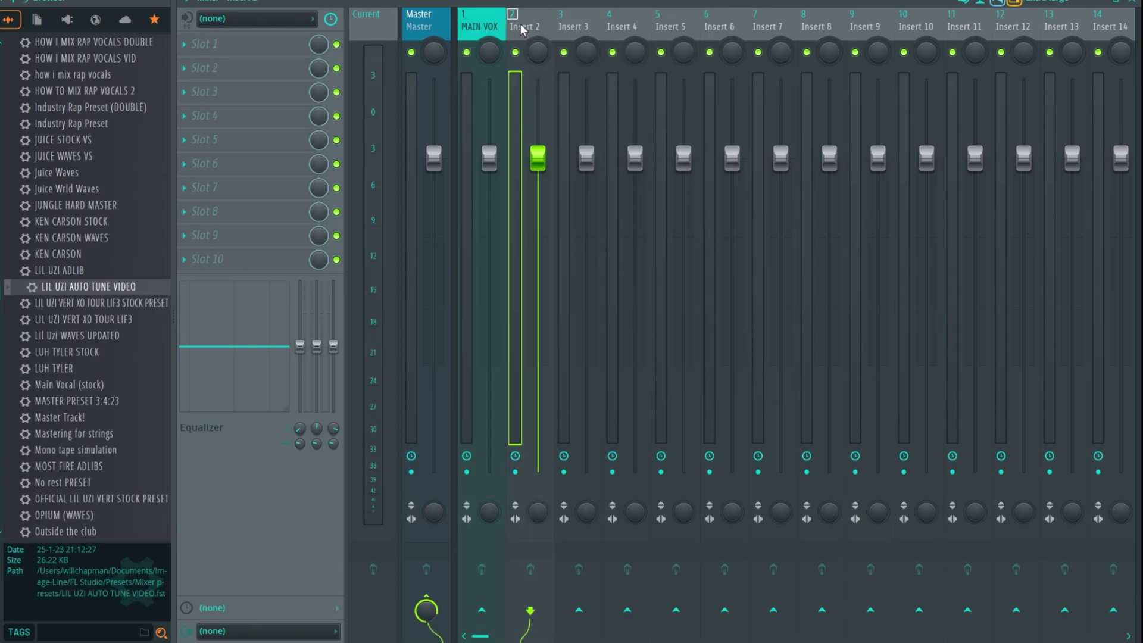
Turn on the group separator for Insert 2 to set it apart from MAIN VOX.
right_click(521, 30)
left_click(614, 340)
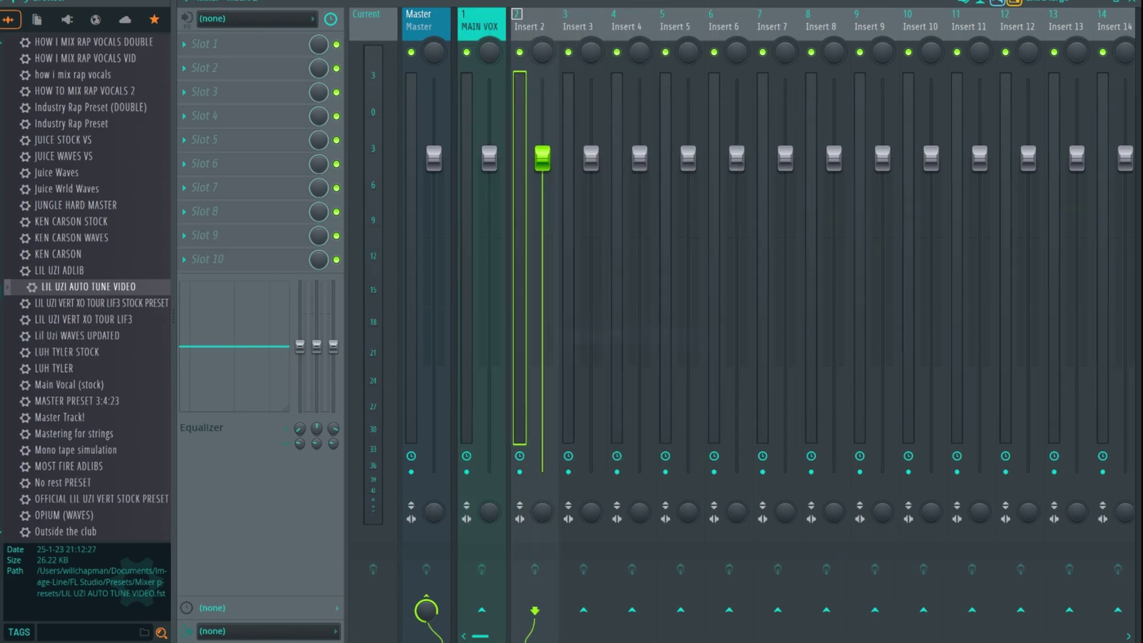
right_click(524, 33)
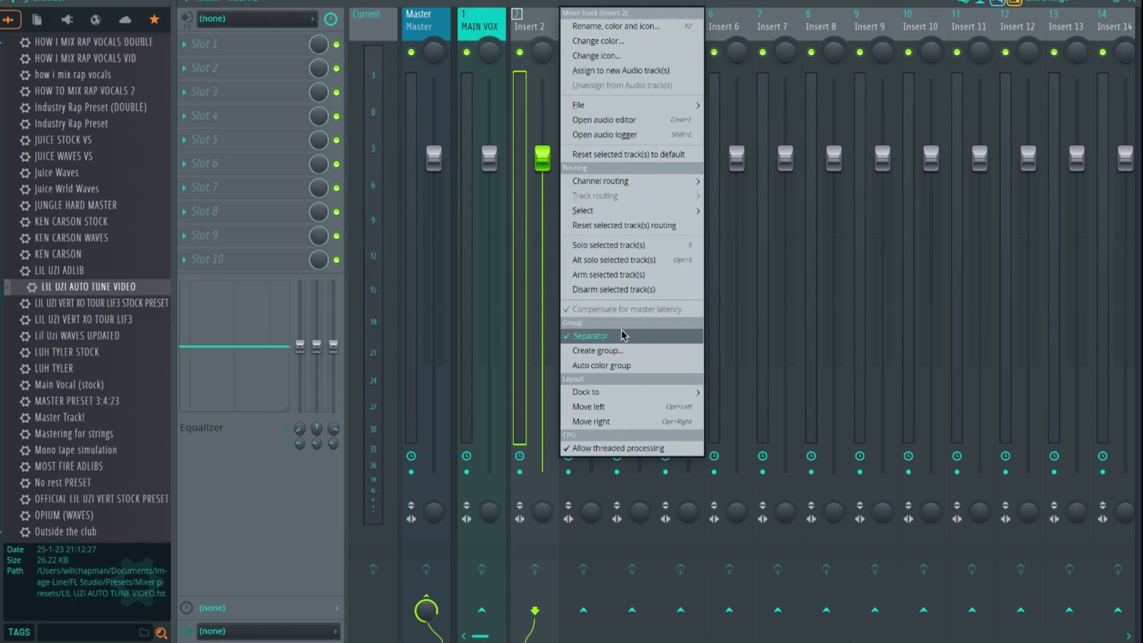
left_click(538, 29)
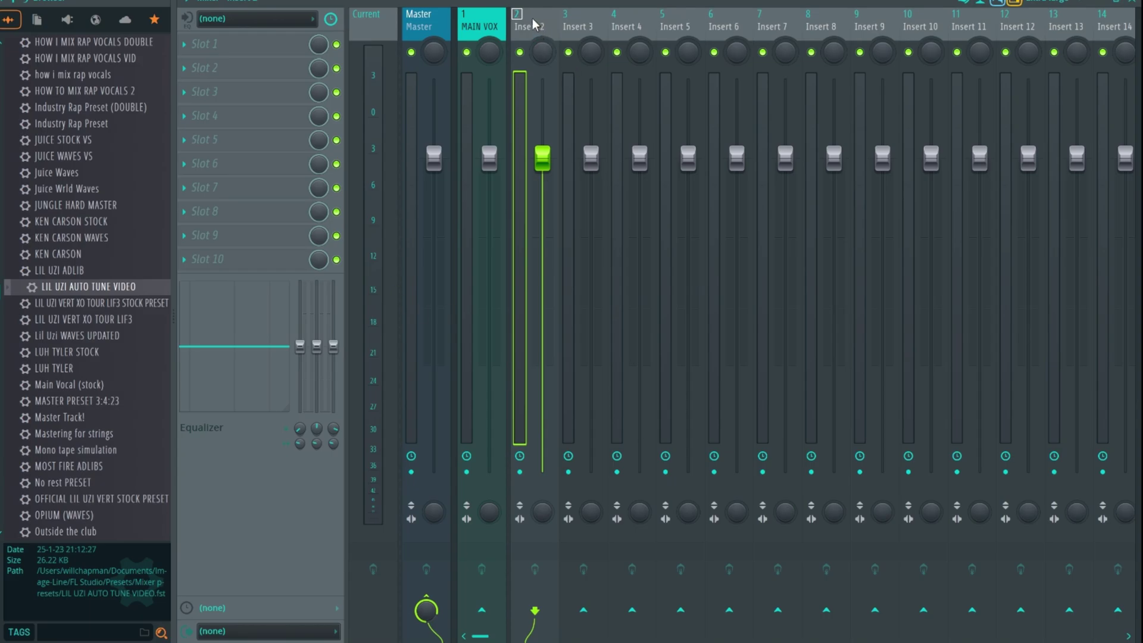
Route Insert 2 into MAIN VOX instead of the Master, and compare the routing of both tracks.
left_click(426, 610)
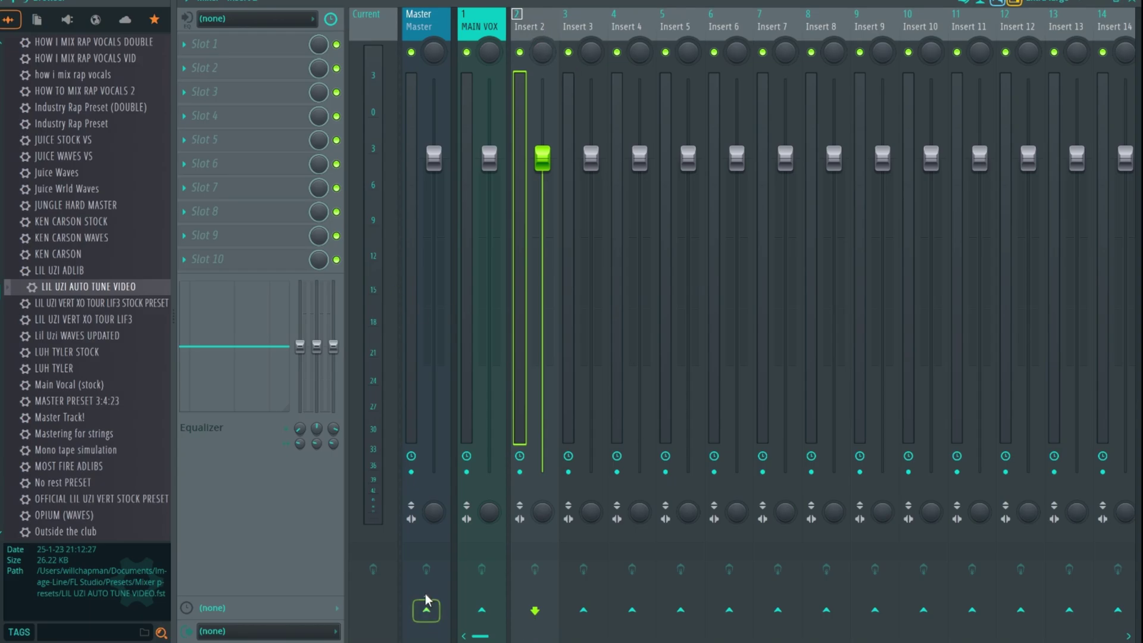
left_click(487, 619)
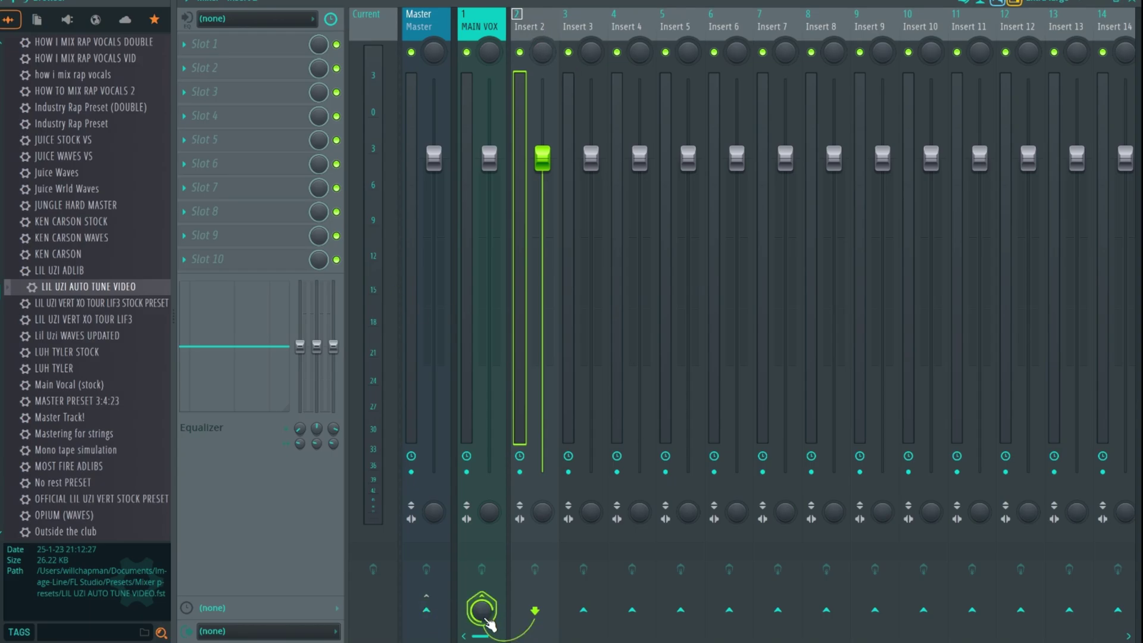
left_click(483, 27)
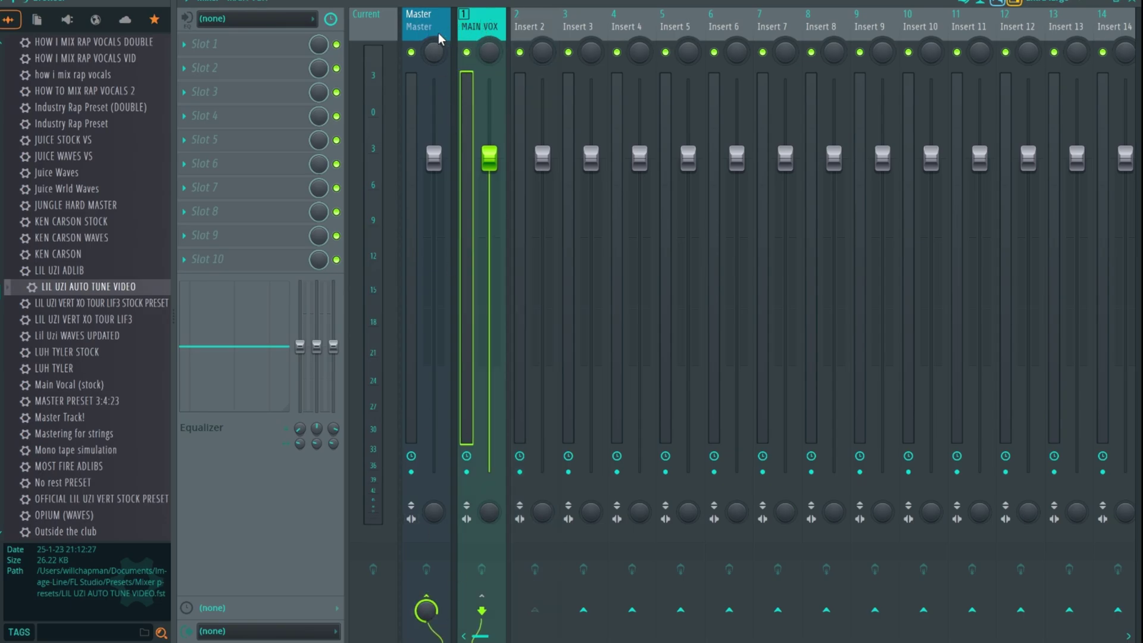
left_click(538, 29)
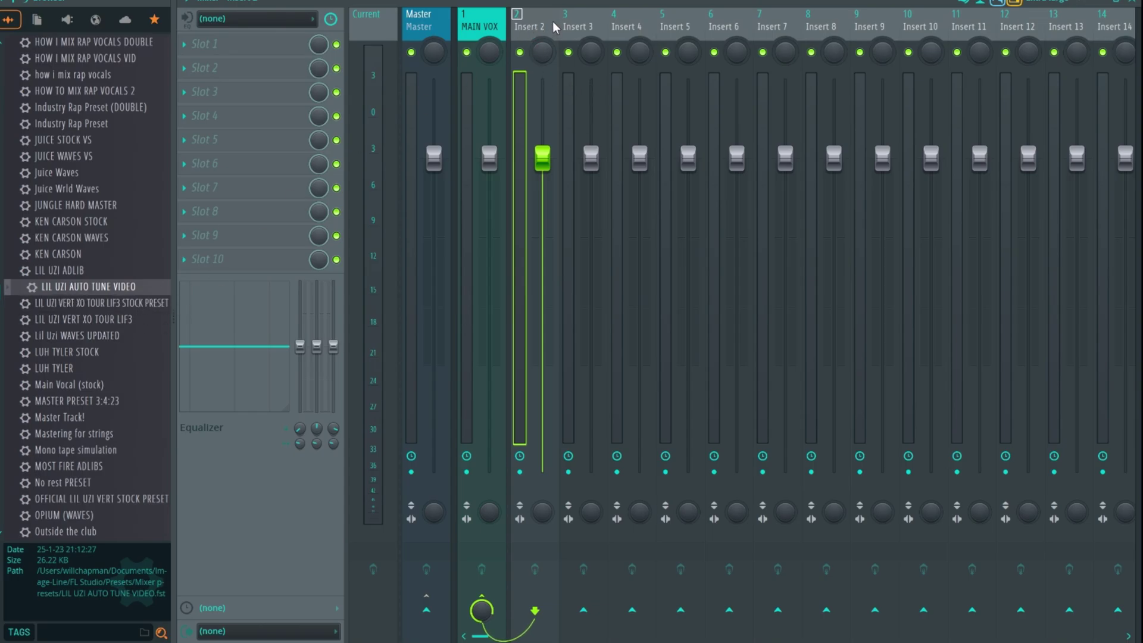
left_click(482, 30)
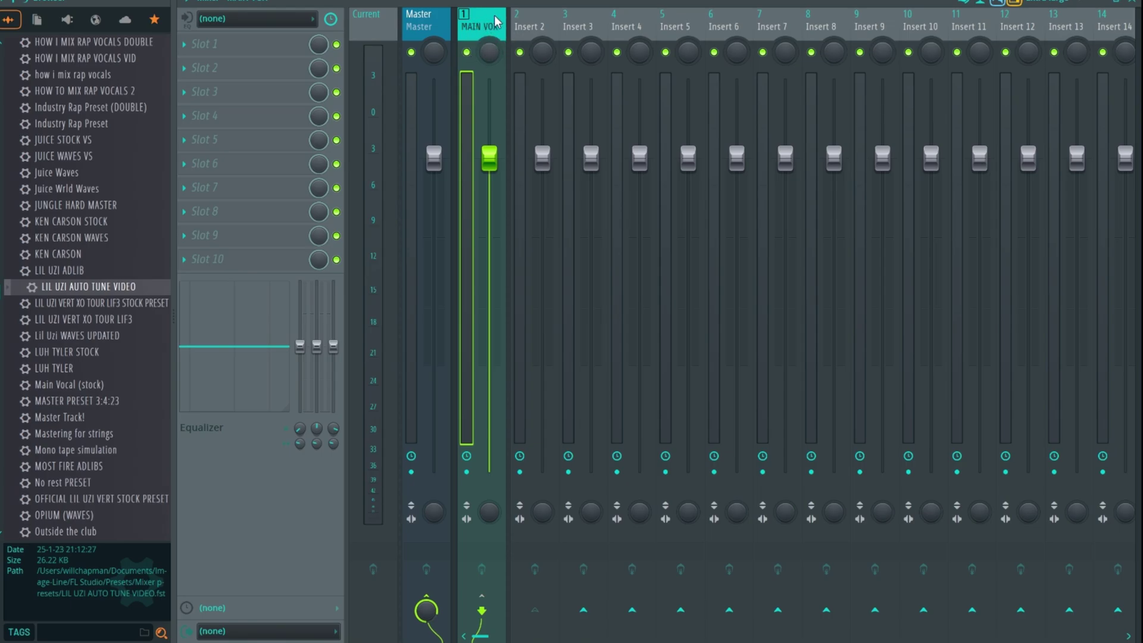
left_click(527, 30)
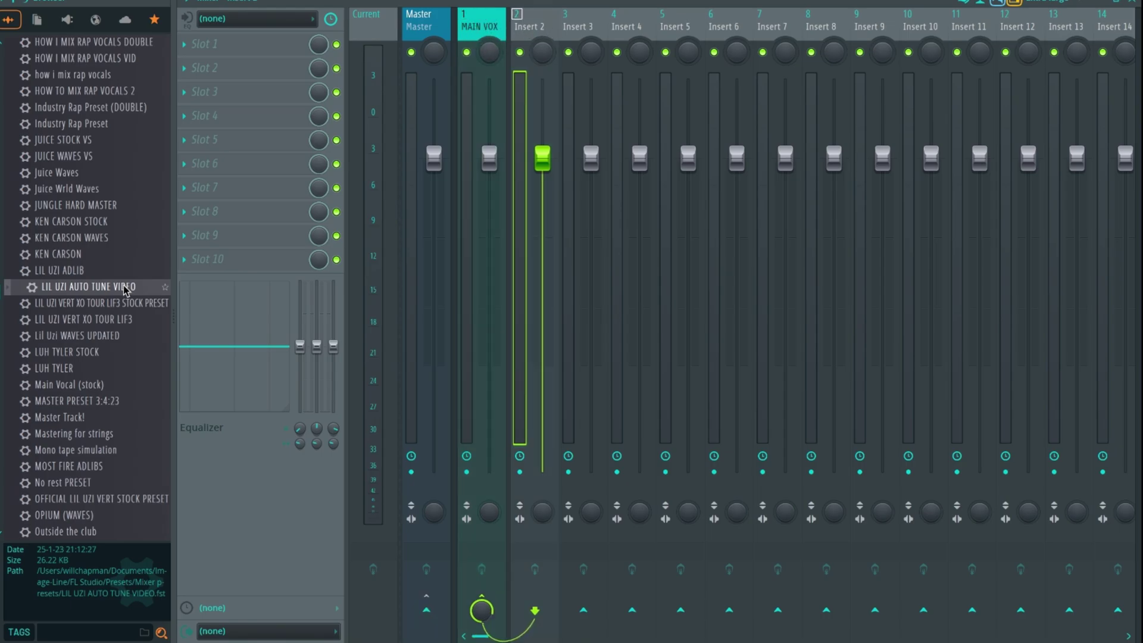
Load the LIL UZI AUTO TUNE VIDEO mixer preset onto Insert 2 and rename the track AUX.
left_click_drag(123, 288, 541, 172)
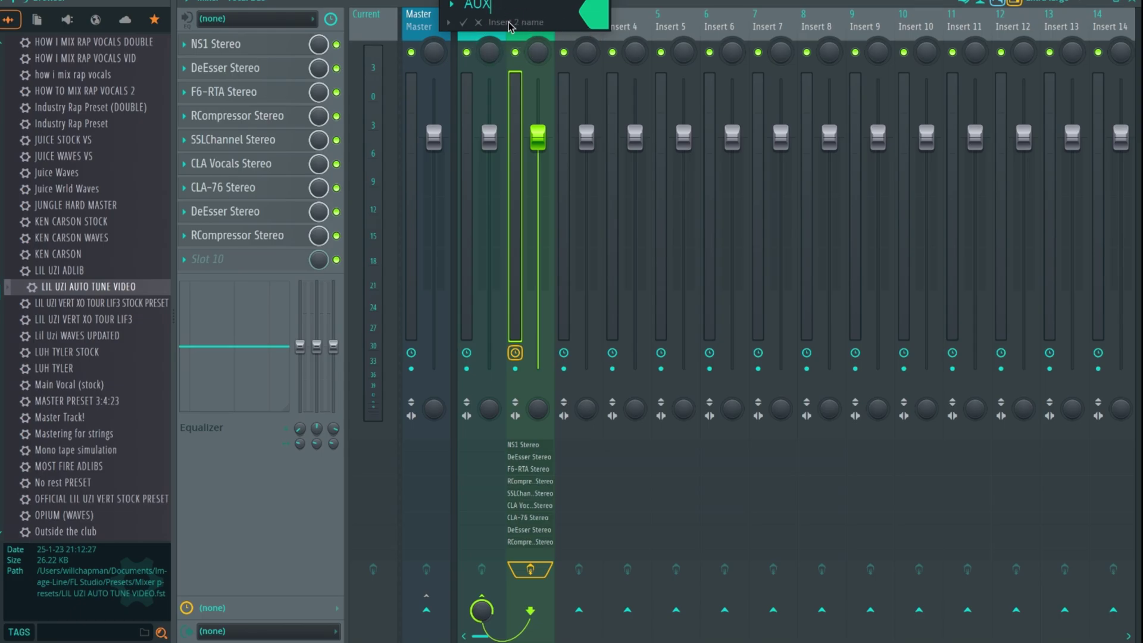
key("Return")
Turn on the group separator for the AUX track.
right_click(536, 27)
left_click(612, 336)
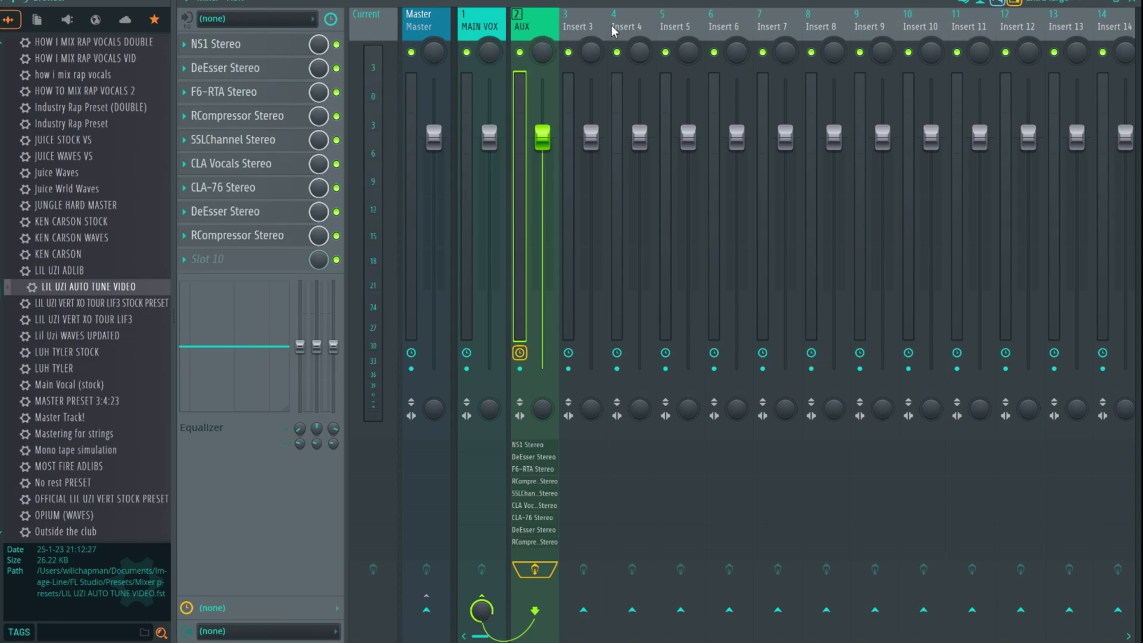
Inspect the routing and effect slots of Inserts 3 to 7 and of the AUX track.
left_click(583, 27)
left_click(625, 27)
left_click(684, 27)
left_click(733, 27)
left_click(787, 24)
left_click(588, 24)
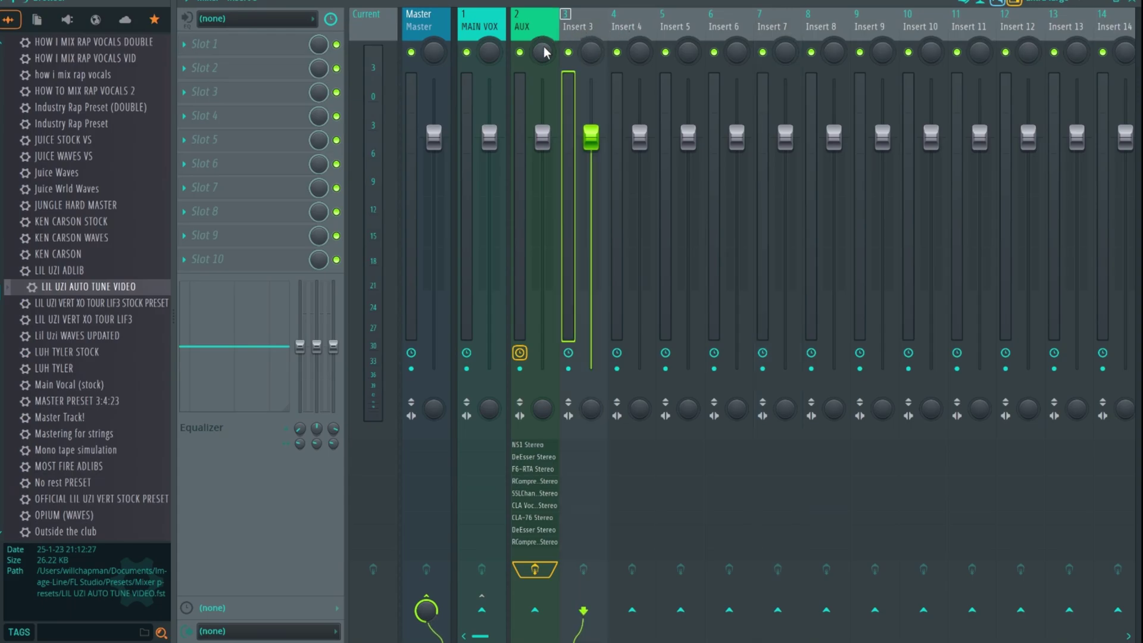
left_click(537, 19)
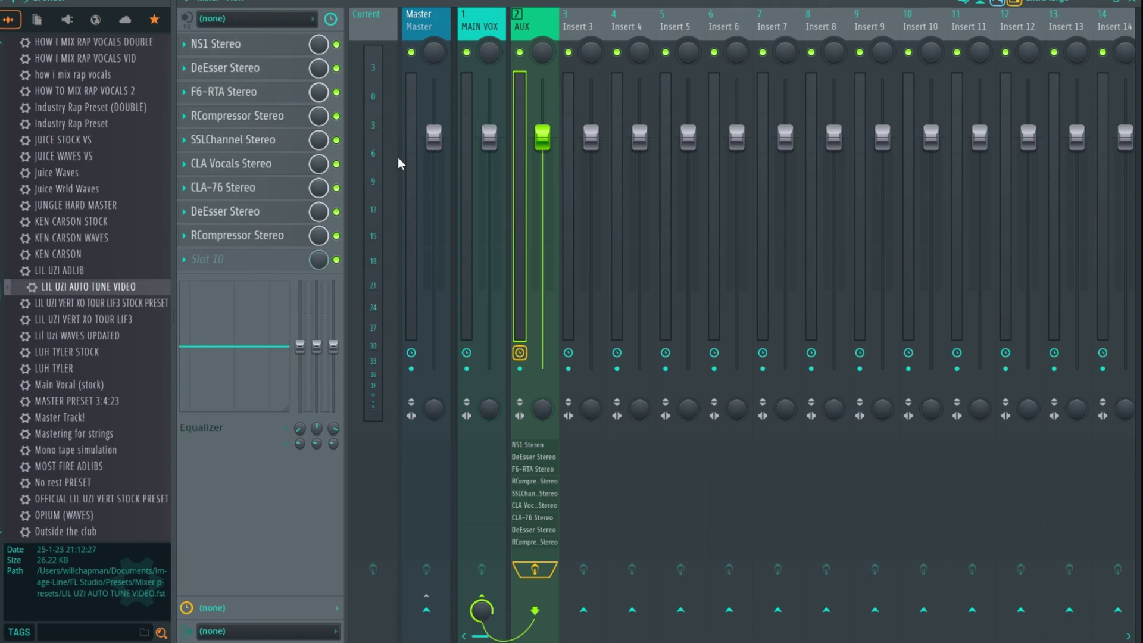
Turn on the group separator for Insert 3, beside the AUX track.
left_click(592, 27)
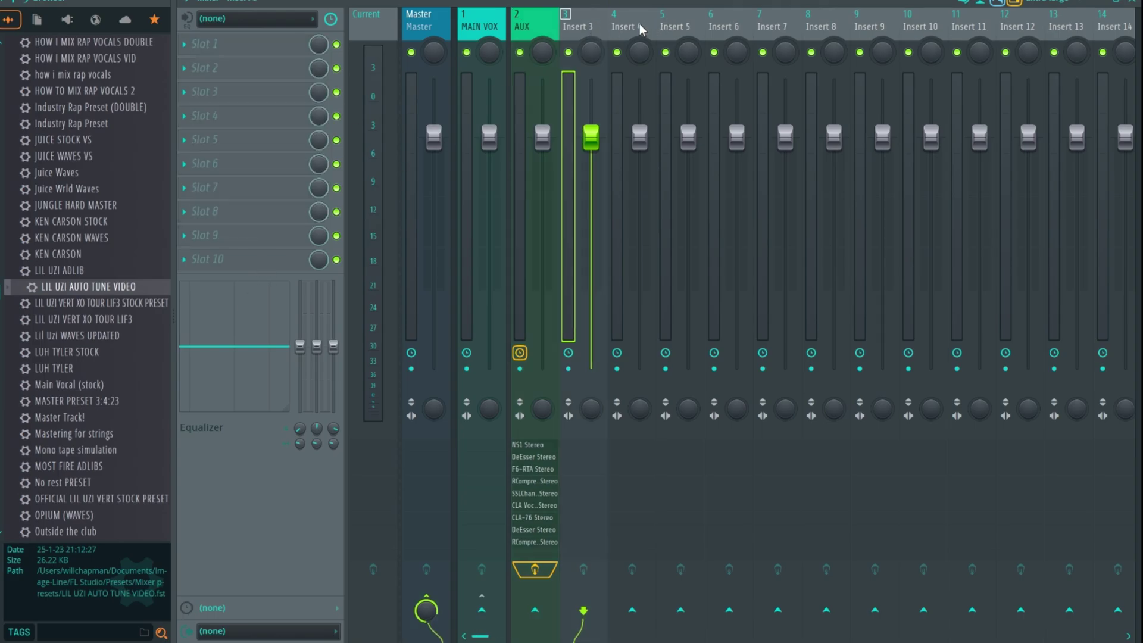
right_click(581, 28)
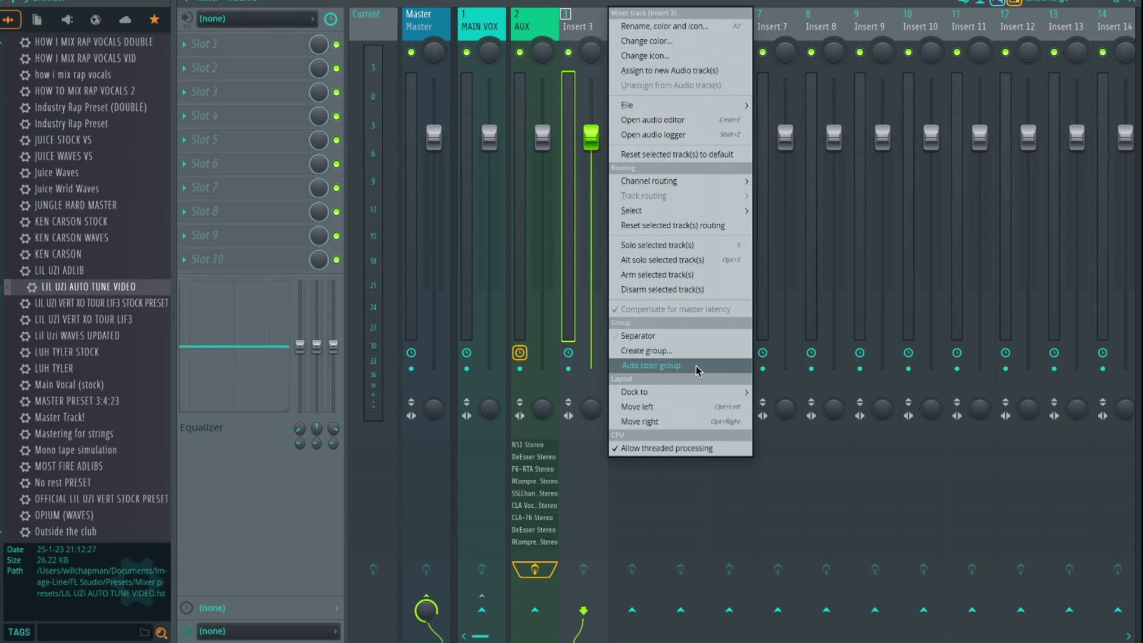
left_click(680, 337)
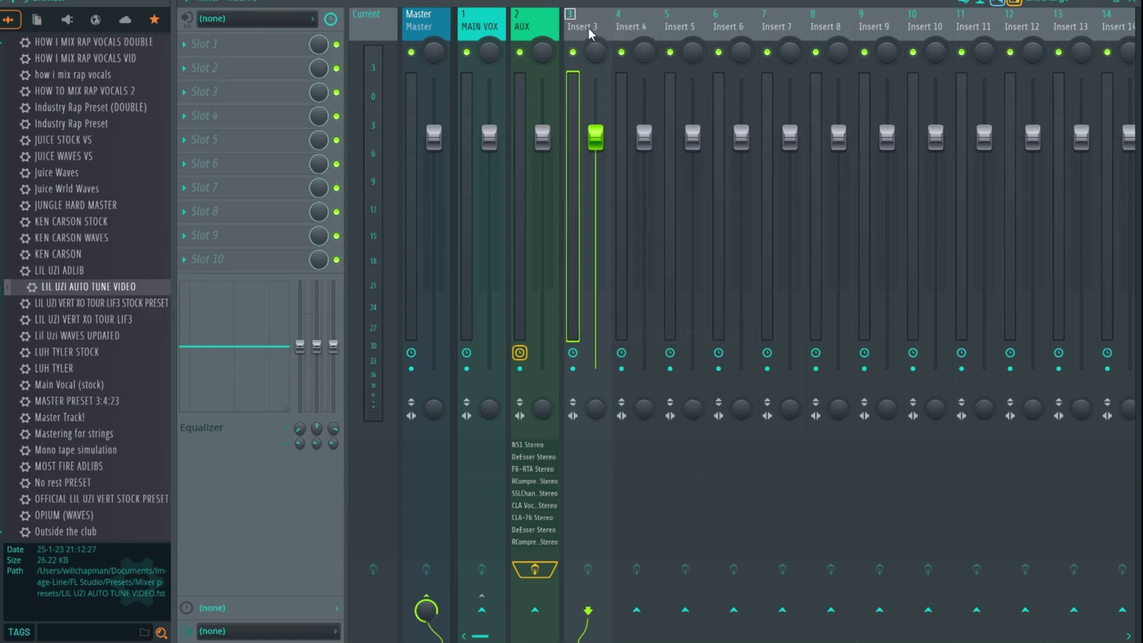
Rename mixer track Insert 3 as BEAT.
right_click(588, 27)
left_click(583, 27)
right_click(591, 27)
left_click(649, 23)
type("BEA")
key("Return")
Color the BEAT track a light Medium Turquoise (#75CFD1), with luminance raised to 153.
right_click(572, 30)
left_click(669, 43)
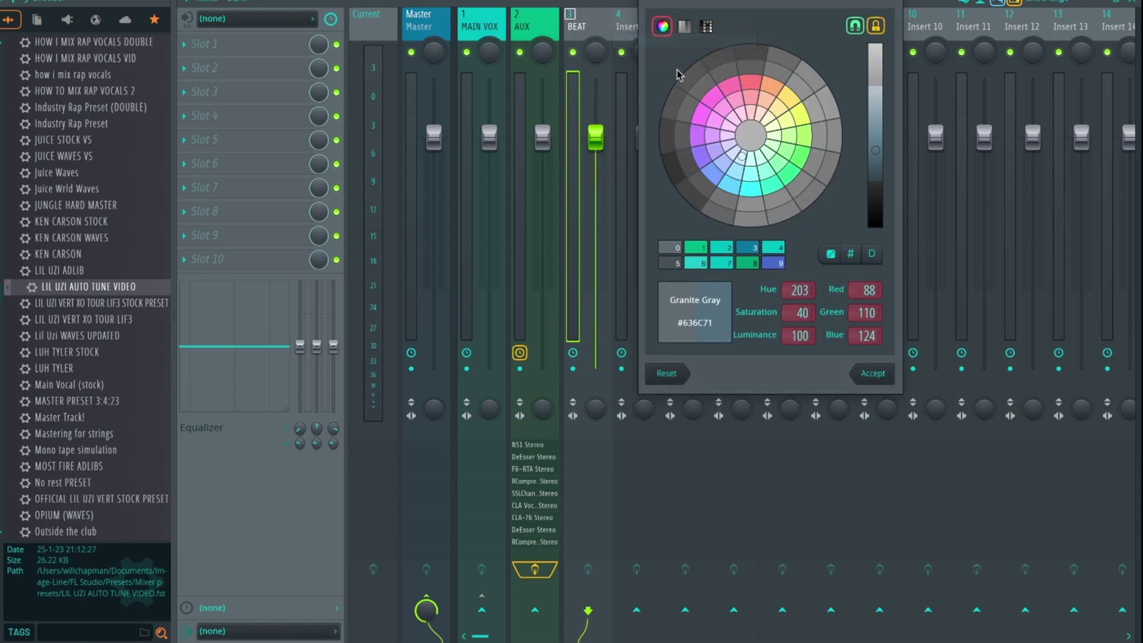
left_click(751, 188)
left_click_drag(877, 156, 877, 123)
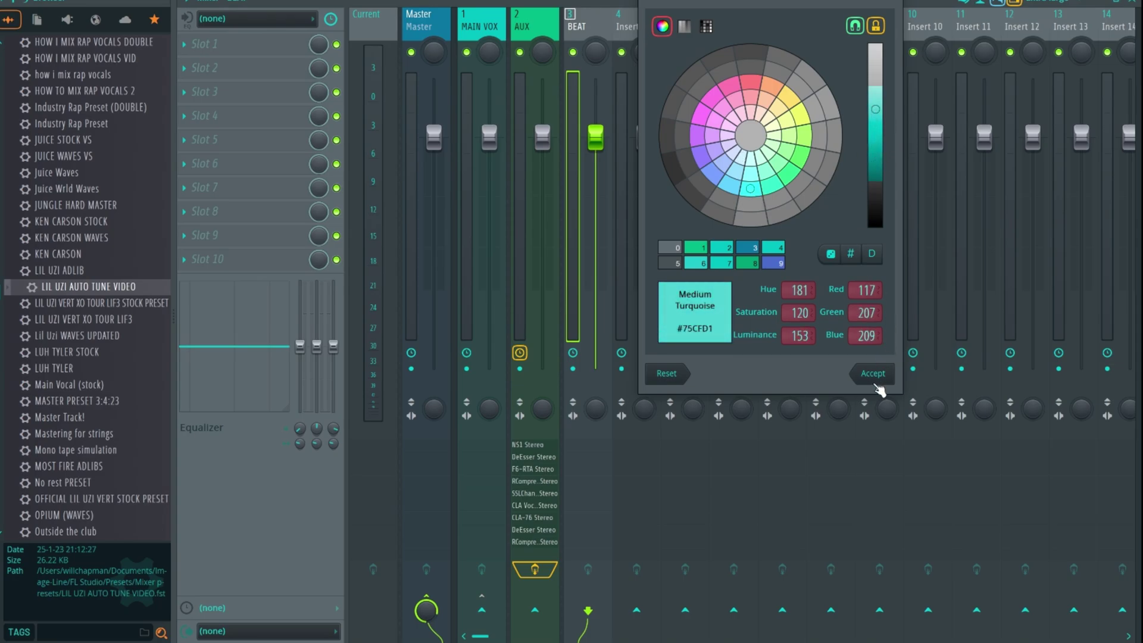
left_click(873, 373)
Move the BEAT track one slot left so it sits between MAIN VOX and AUX.
right_click(599, 27)
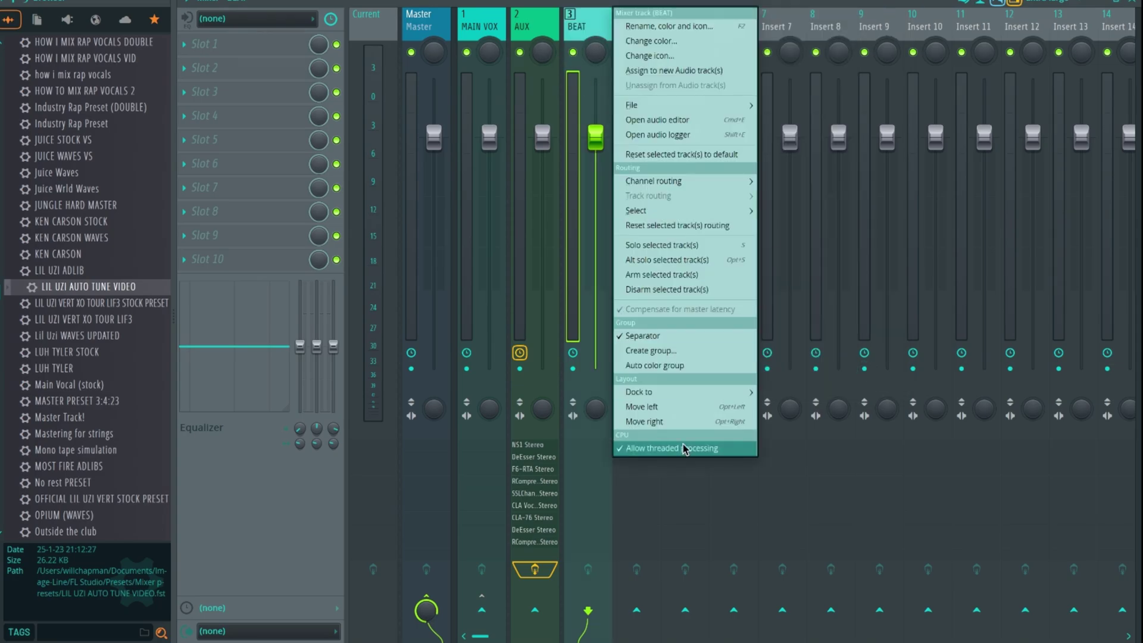
left_click(675, 408)
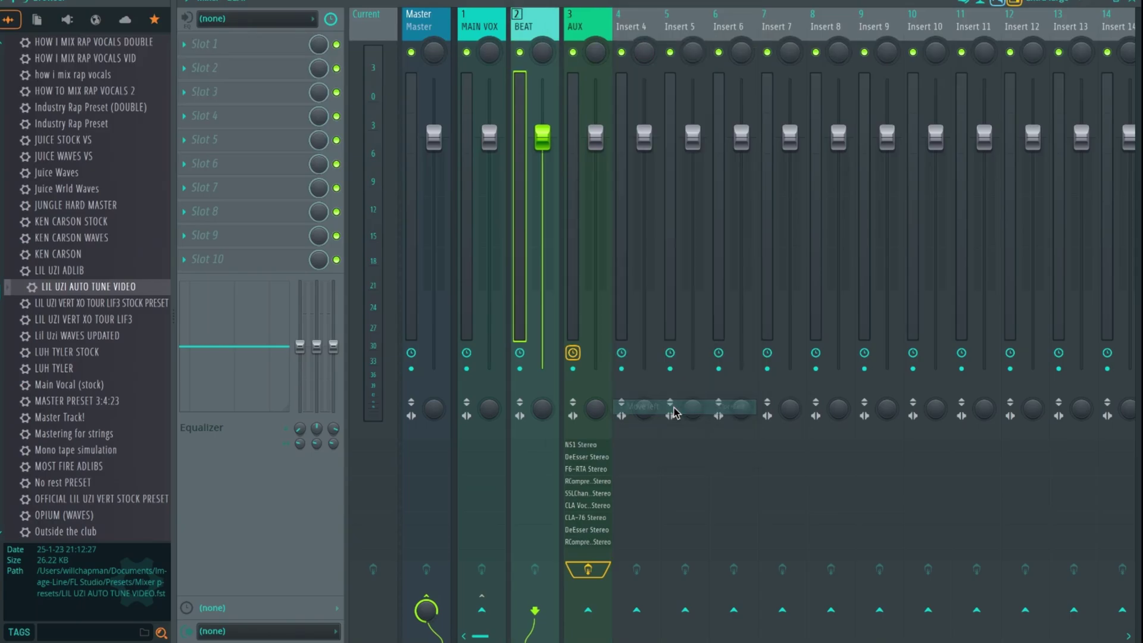
left_click(598, 21)
right_click(524, 27)
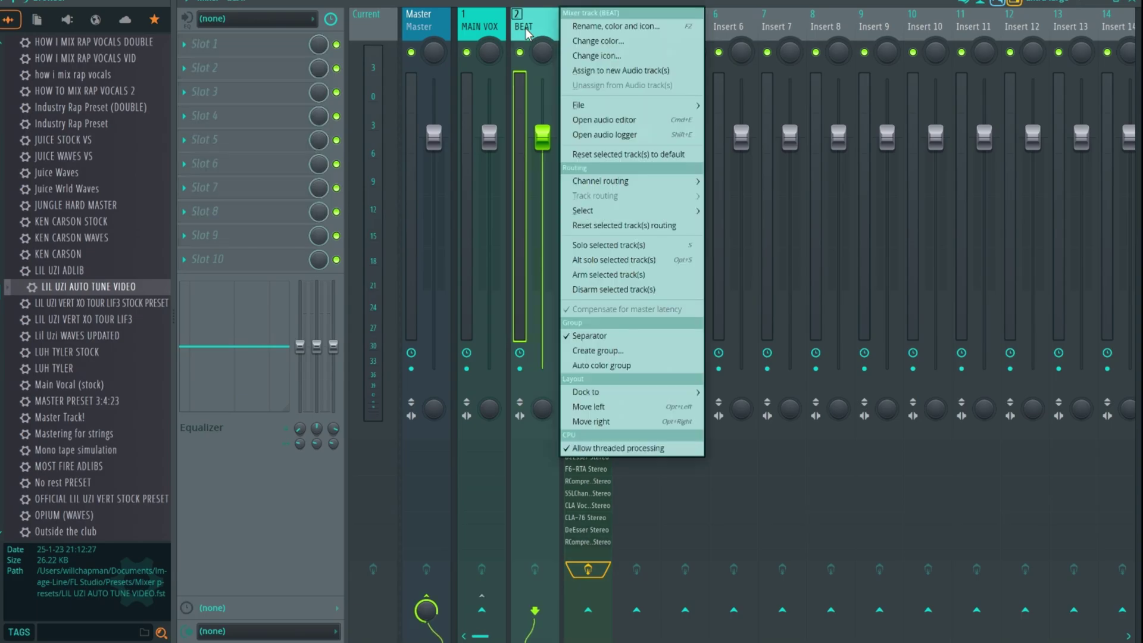
left_click(524, 27)
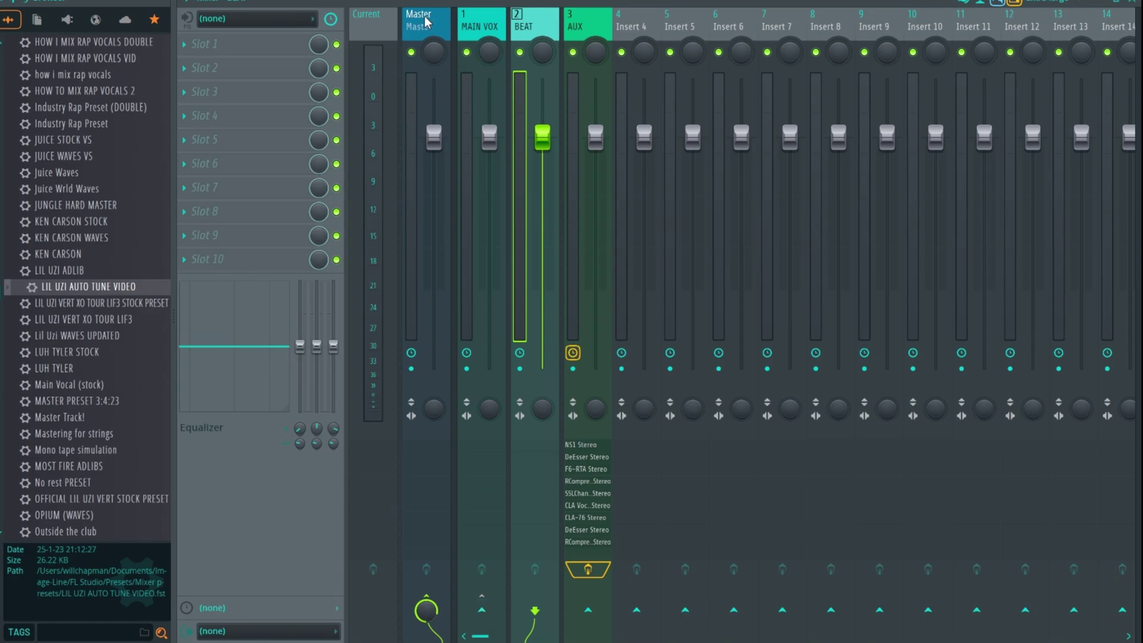
left_click(589, 25)
left_click(634, 27)
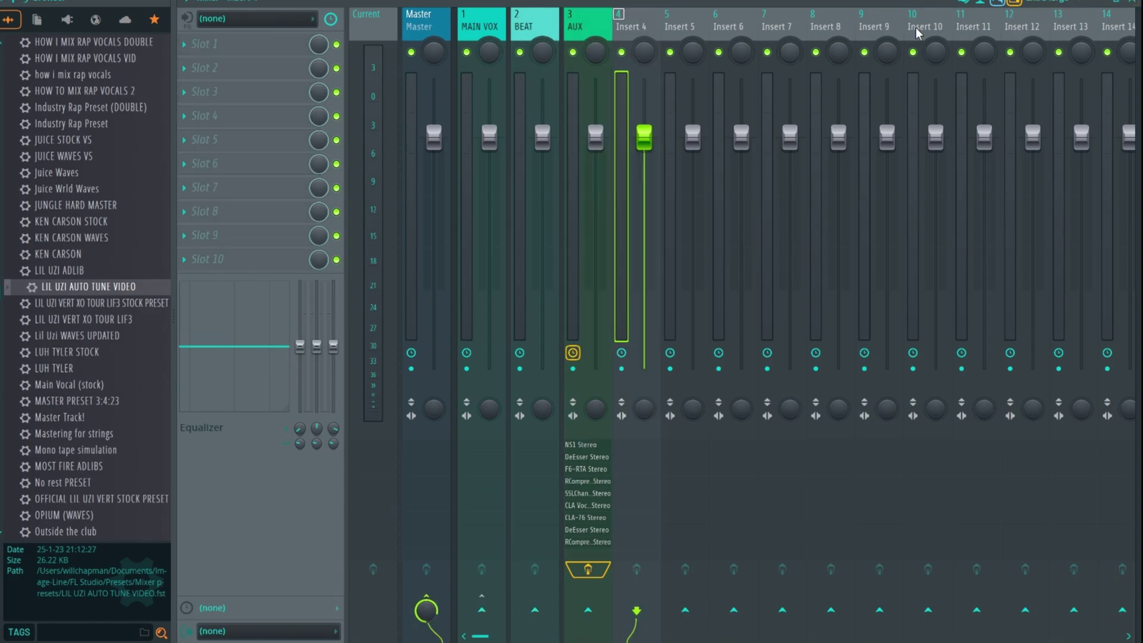
Assign playlist Track 1 as an audio track linked to the BEAT mixer track.
key("F5")
right_click(319, 43)
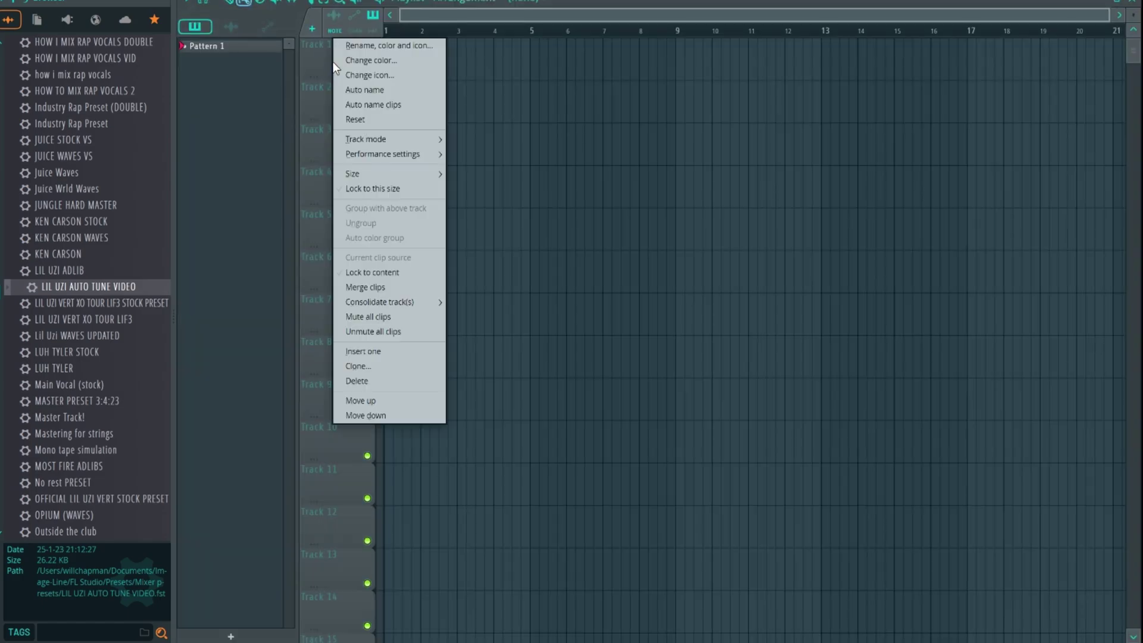
mouse_move(363, 150)
right_click(304, 52)
right_click(309, 52)
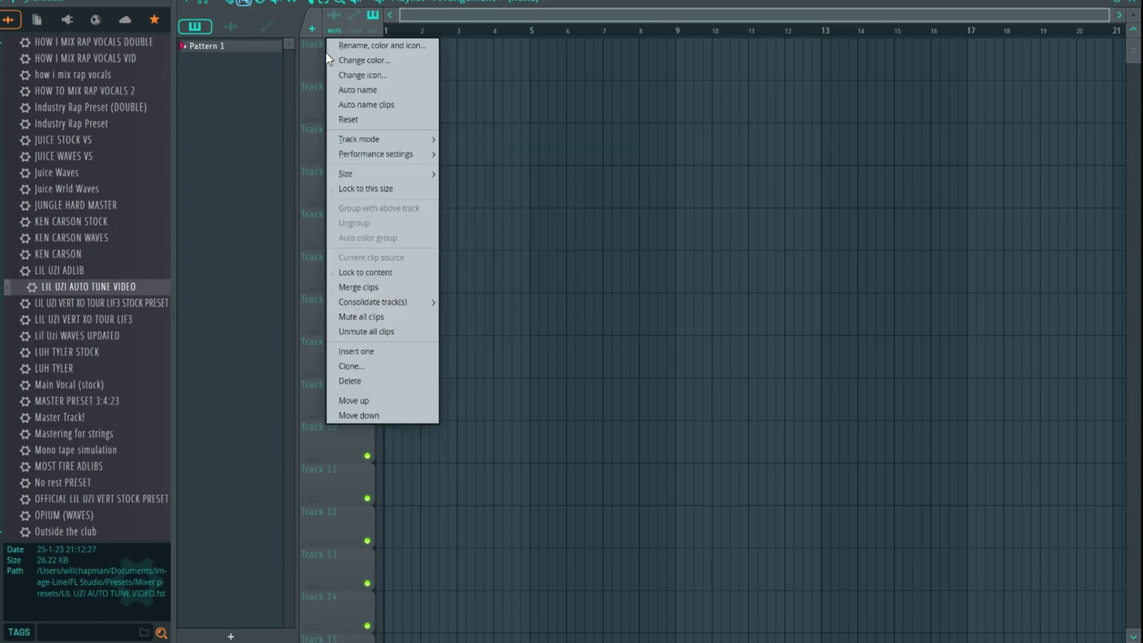
mouse_move(381, 139)
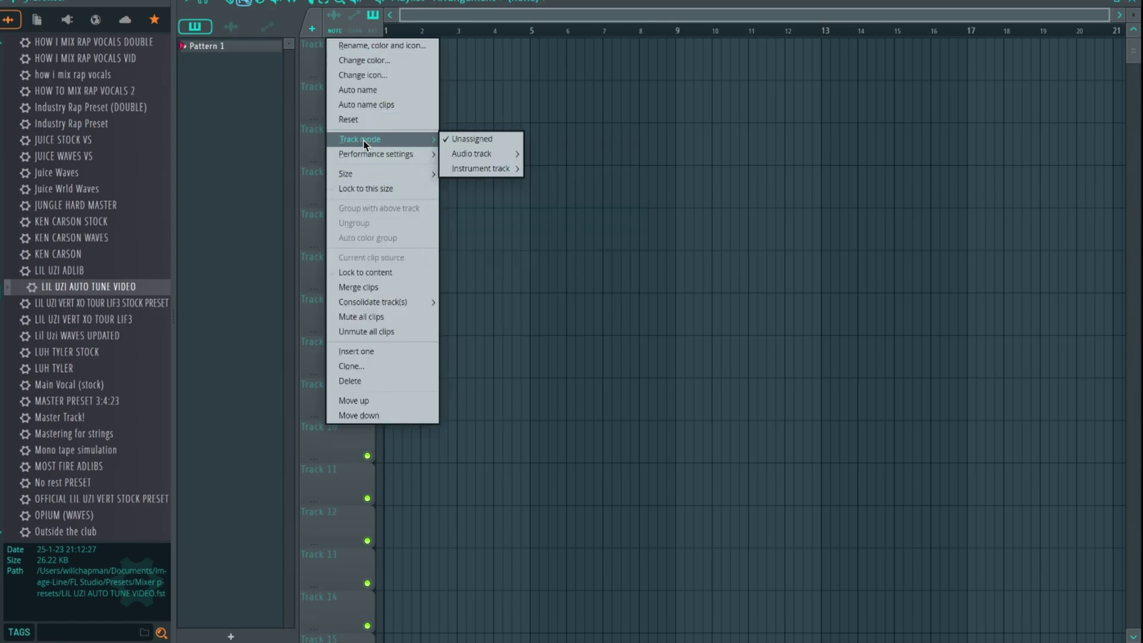
mouse_move(506, 154)
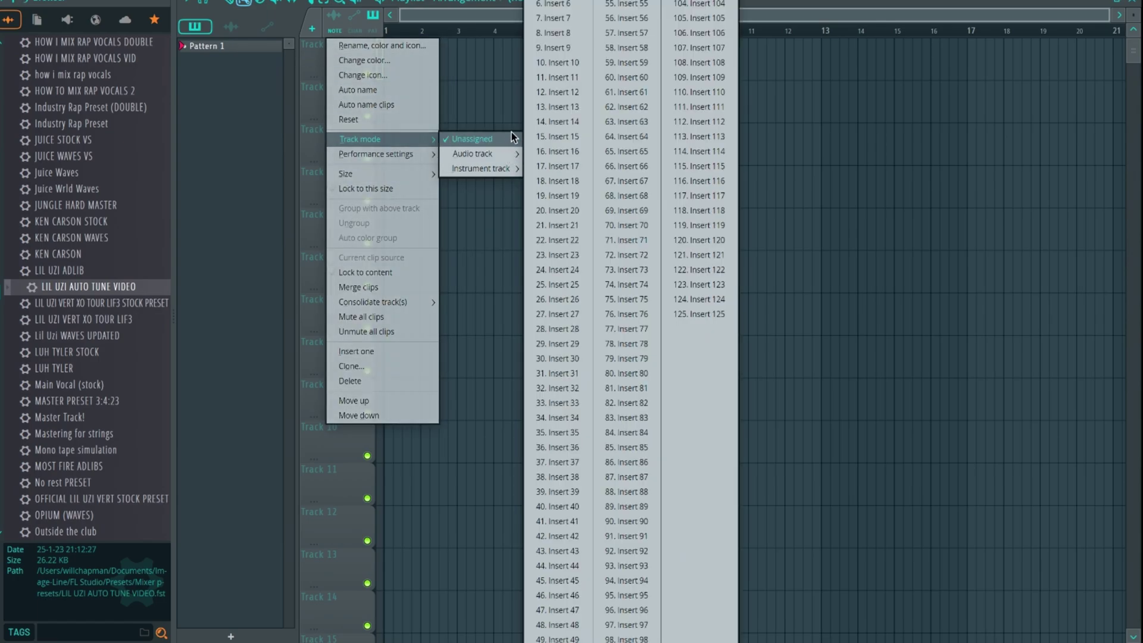
left_click(550, 2)
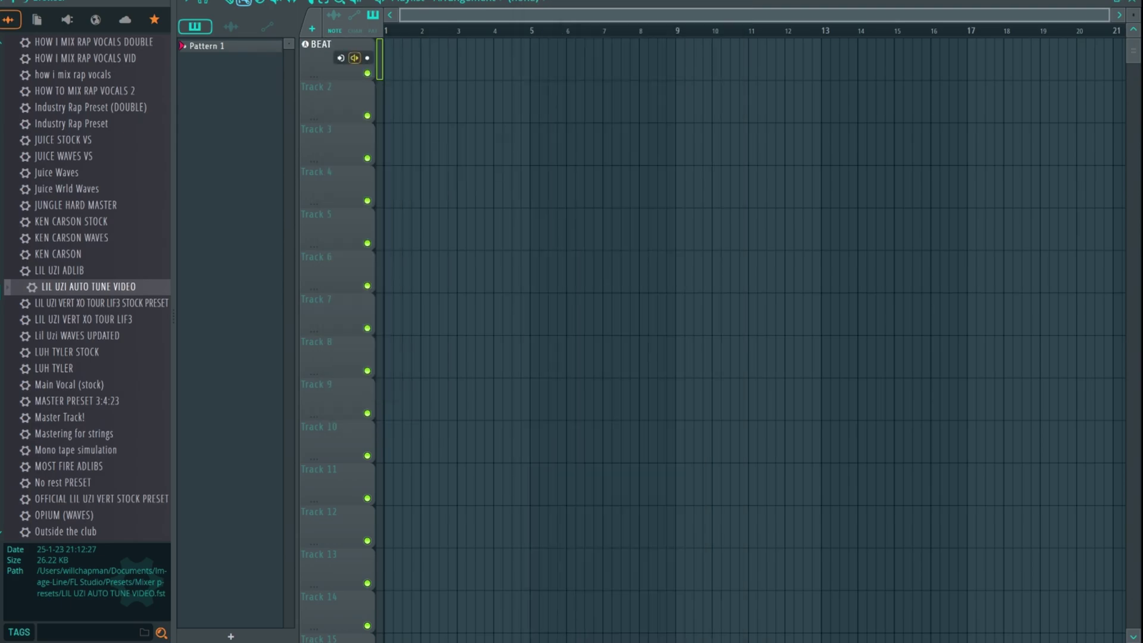
Color the BEAT playlist track Medium Turquoise (#76CFD1), with luminance raised to 154.
right_click(316, 58)
left_click(375, 62)
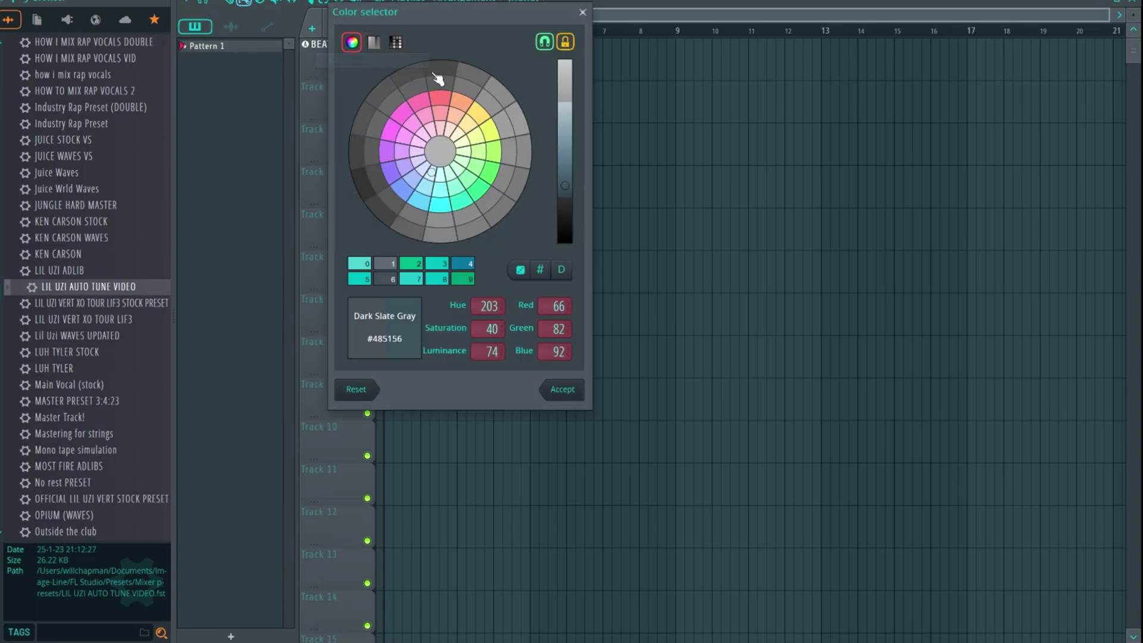
left_click(440, 205)
left_click_drag(566, 185, 571, 125)
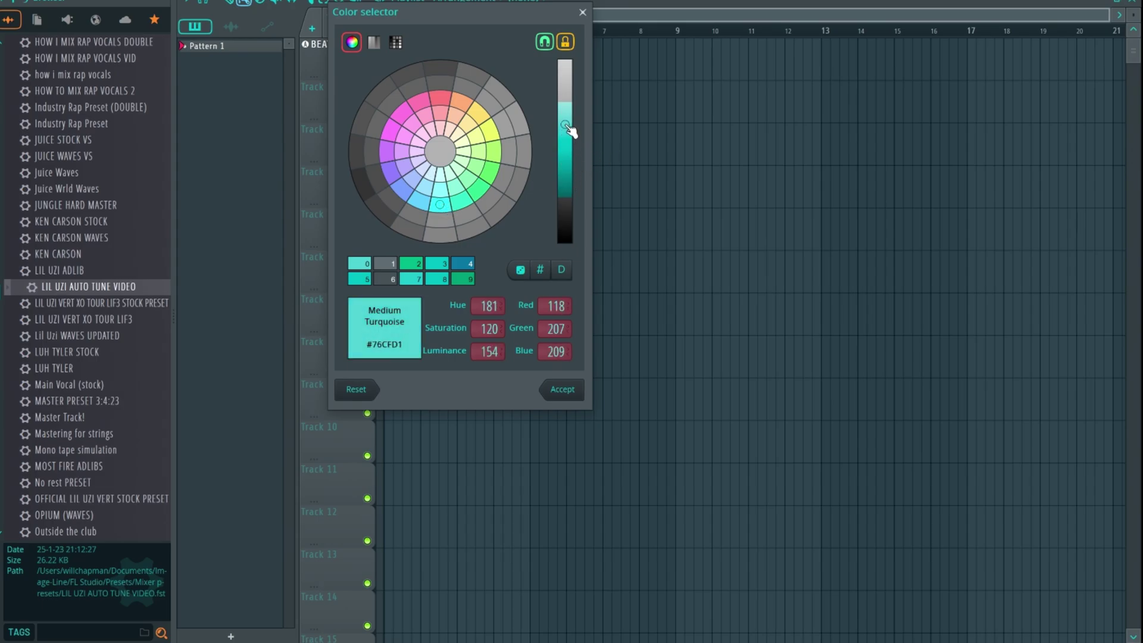
left_click(573, 397)
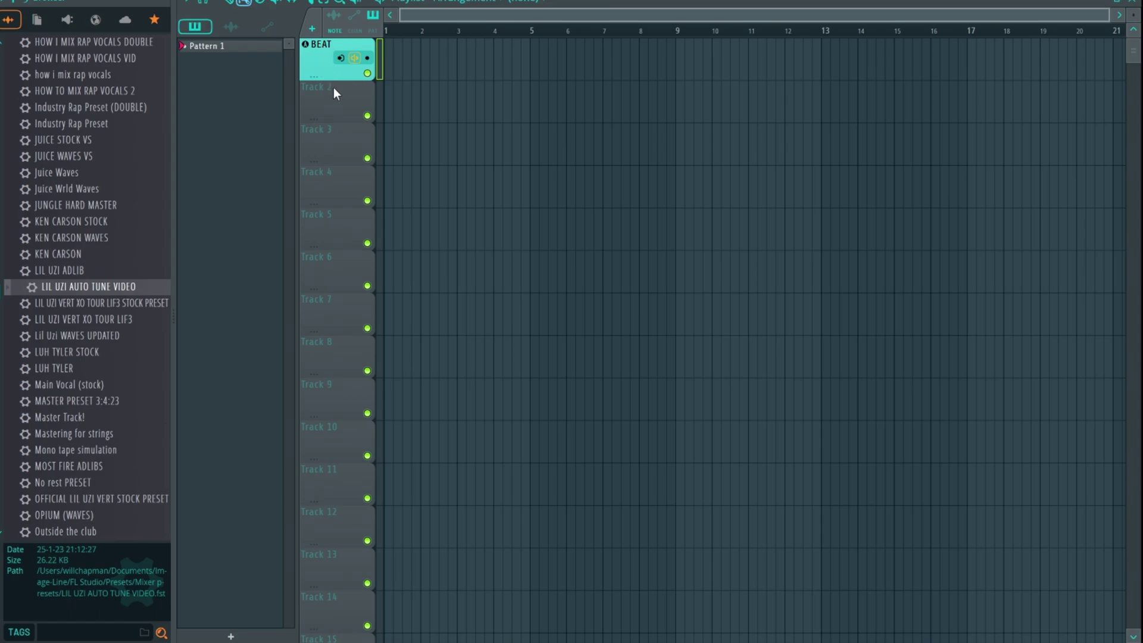
Assign playlist Track 2 as an audio track linked to mixer Insert 4.
right_click(331, 105)
mouse_move(355, 183)
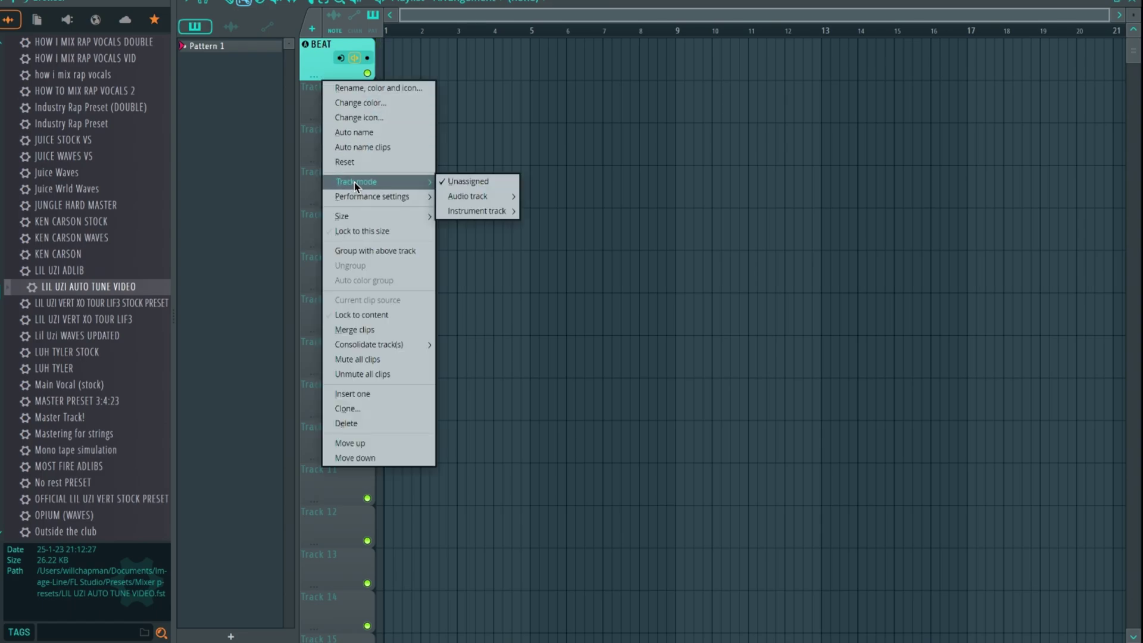
mouse_move(491, 195)
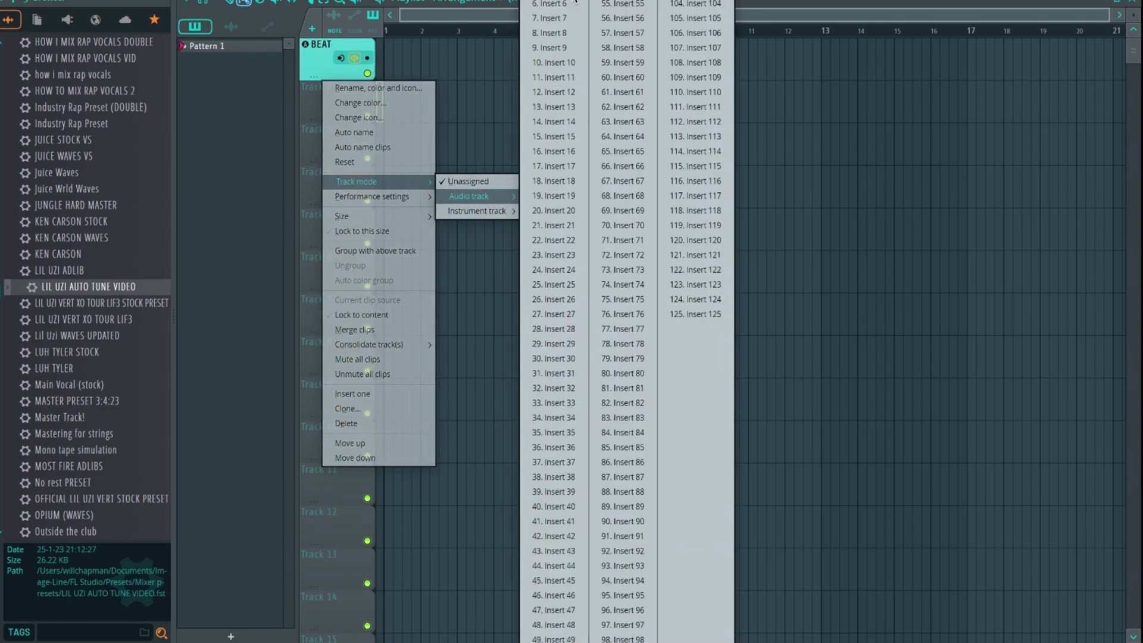
left_click(554, 4)
Rename the second playlist track, below BEAT, as REC TRACK.
right_click(322, 84)
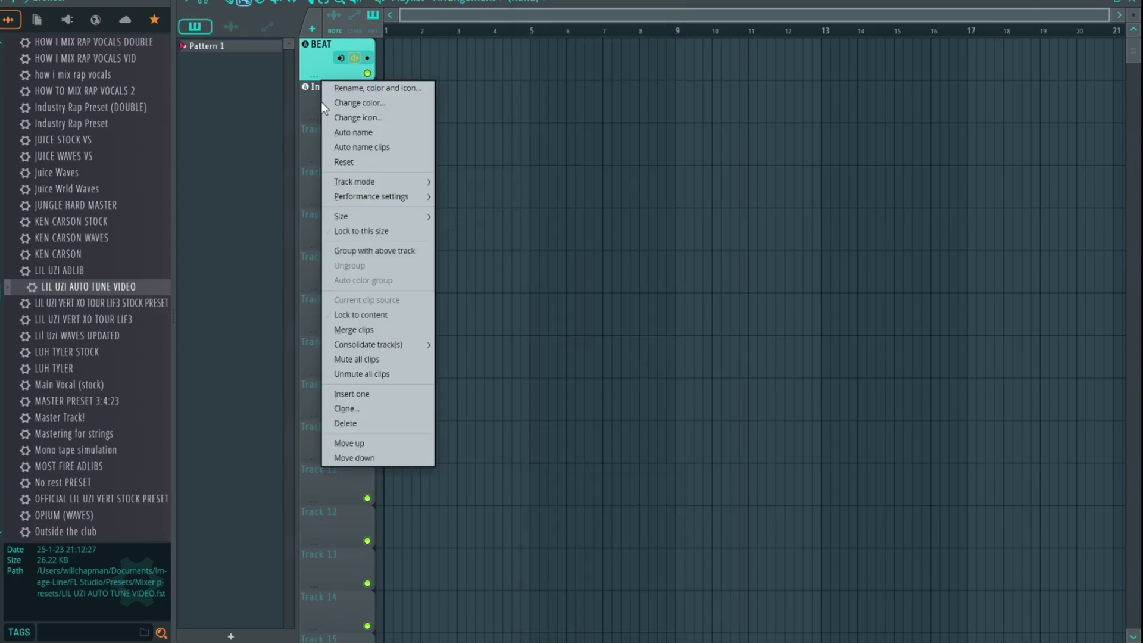
left_click(379, 91)
type("REC T")
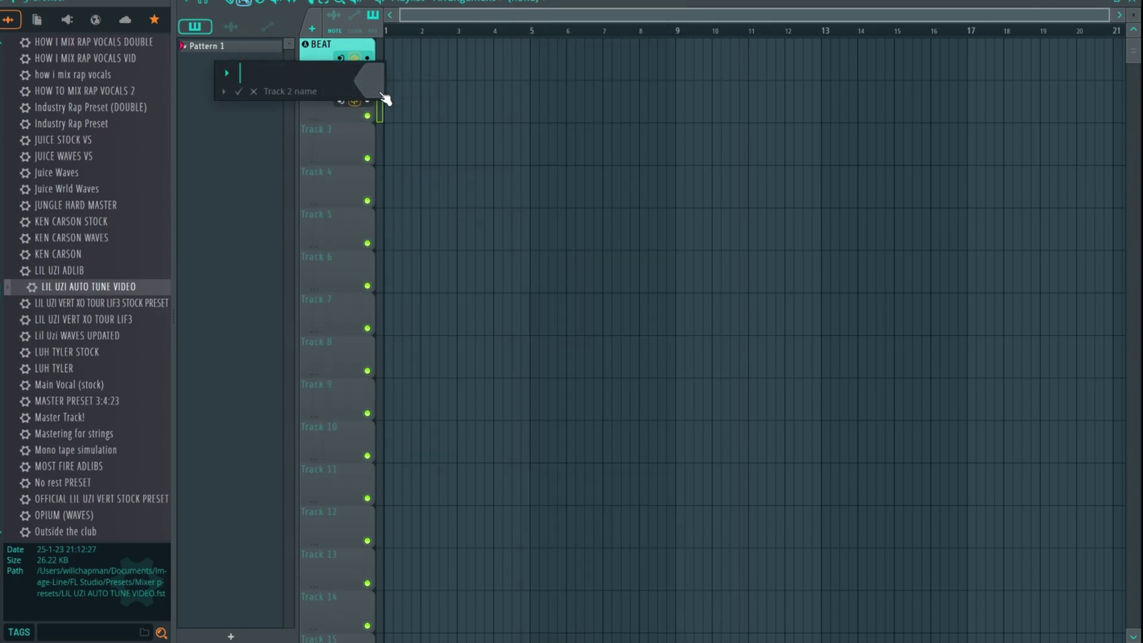
type("RACK")
key("Return")
Color the REC TRACK playlist track a bright green with raised luminance.
right_click(323, 101)
left_click(368, 104)
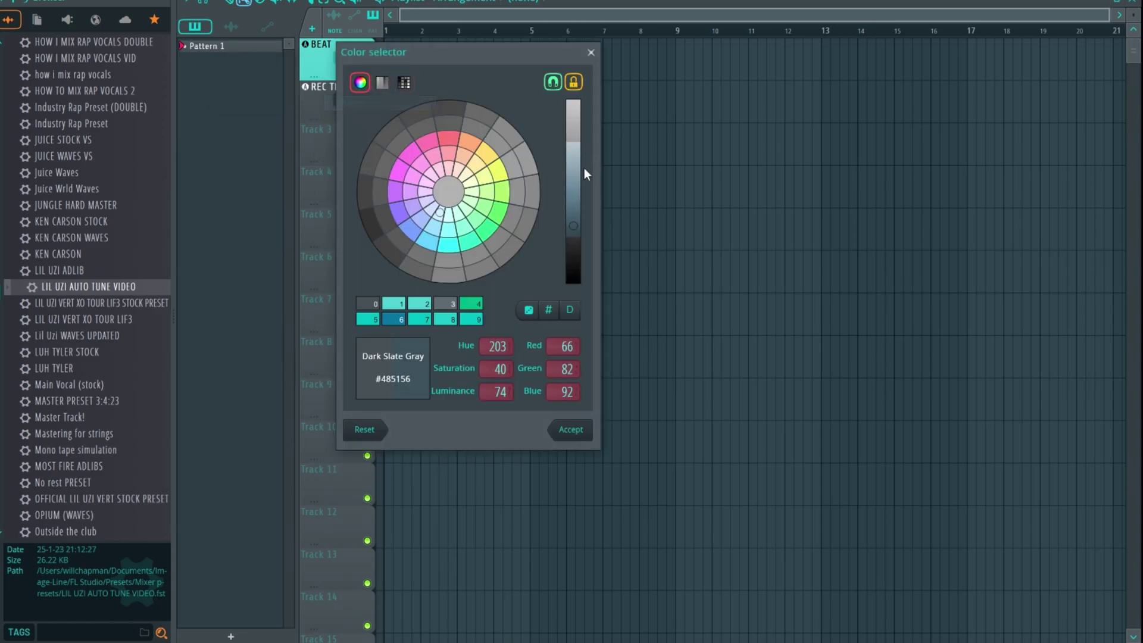
left_click_drag(581, 225, 581, 180)
left_click(577, 427)
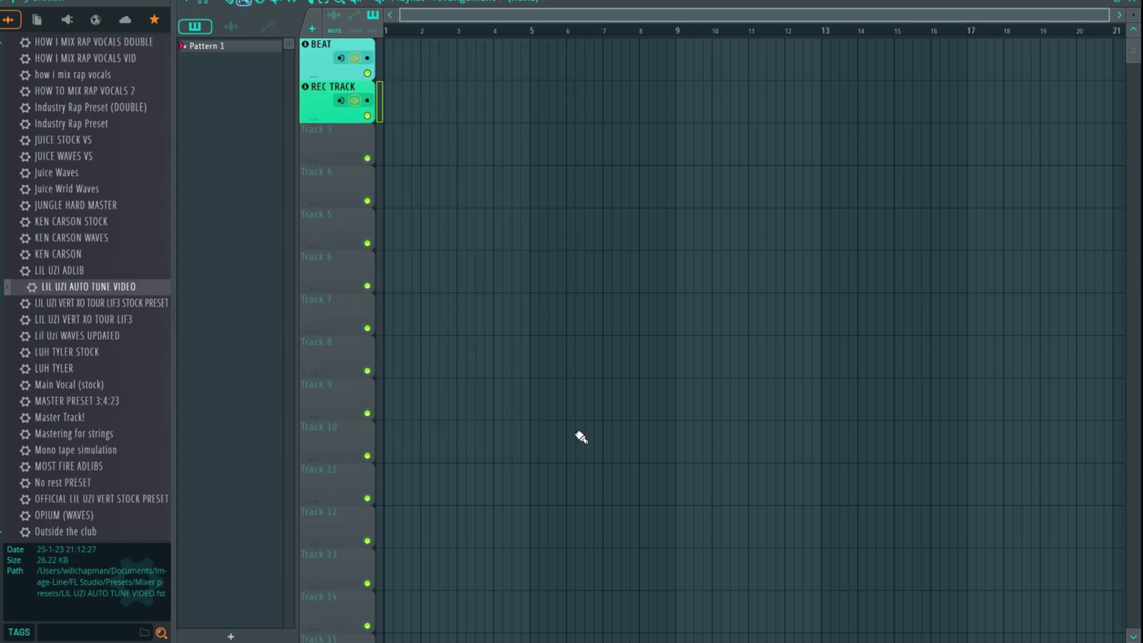
Assign playlist Tracks 3 and 4 together as audio tracks linked to mixer Inserts 5 and 6.
scroll(326, 95, "right", 1)
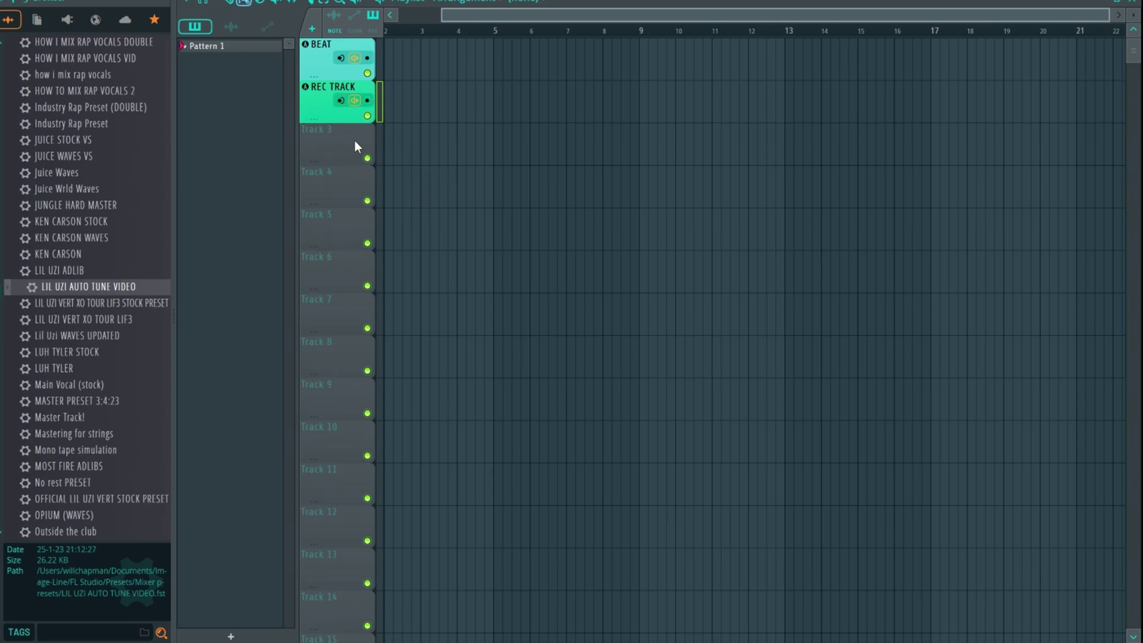
scroll(337, 142, "down", 1)
left_click_drag(337, 139, 351, 237)
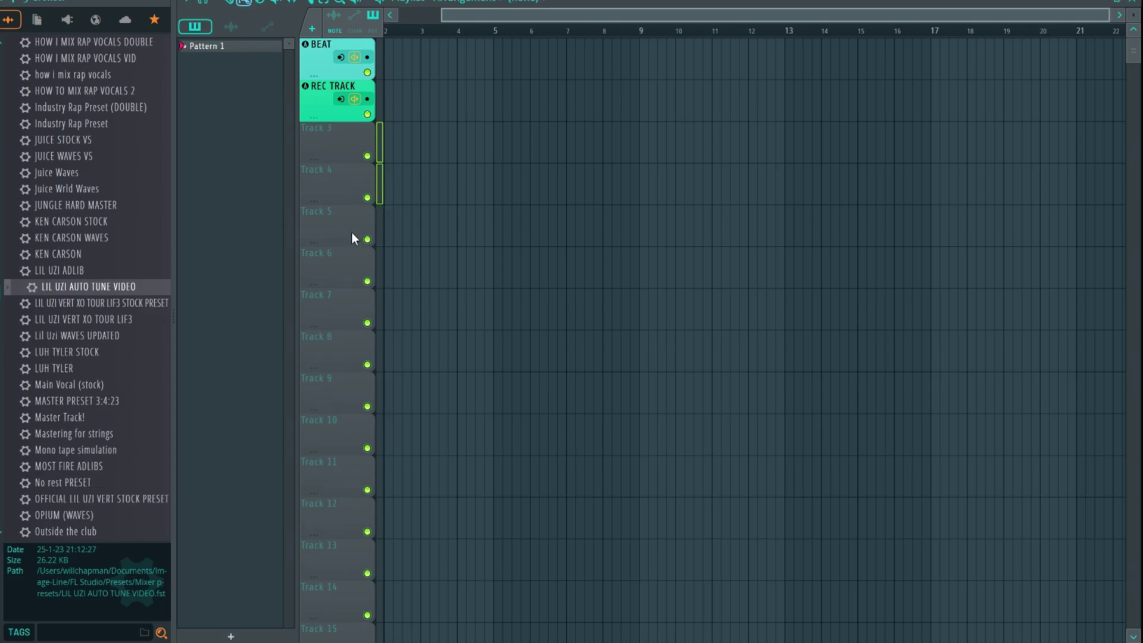
right_click(338, 137)
mouse_move(396, 222)
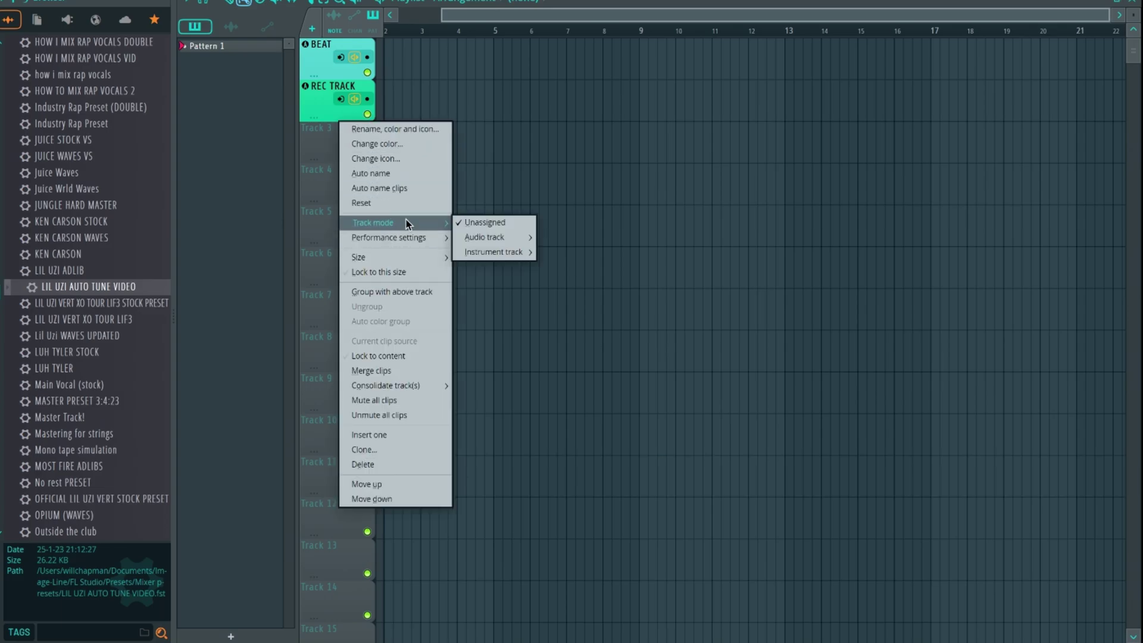
mouse_move(503, 237)
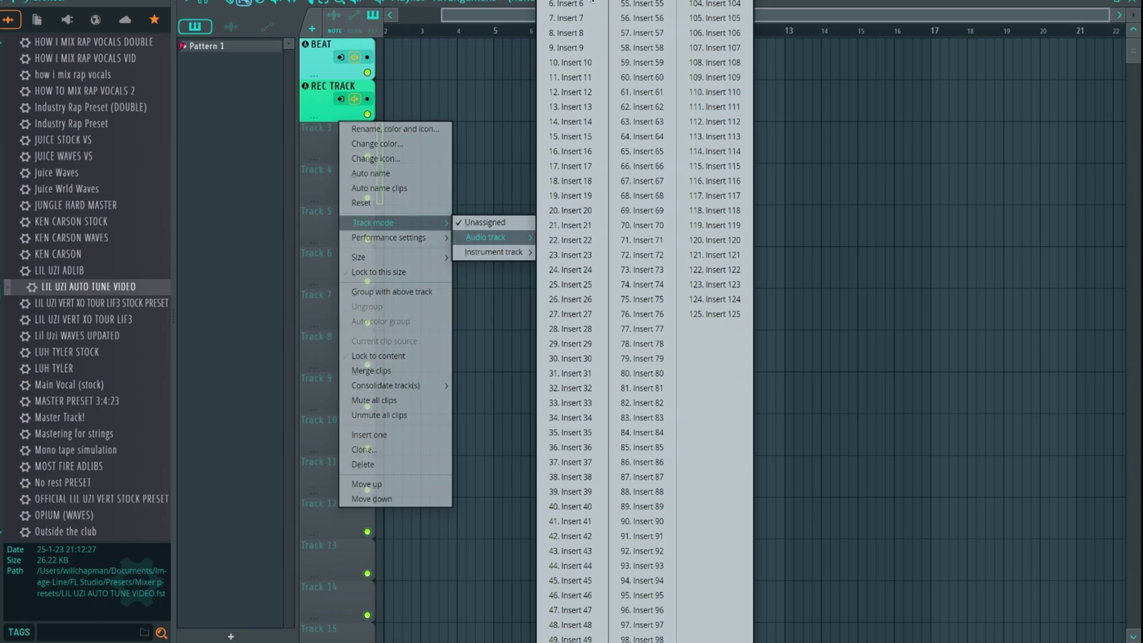
left_click(591, 3)
Rename the two selected playlist tracks below REC TRACK together as HOOK.
right_click(316, 137)
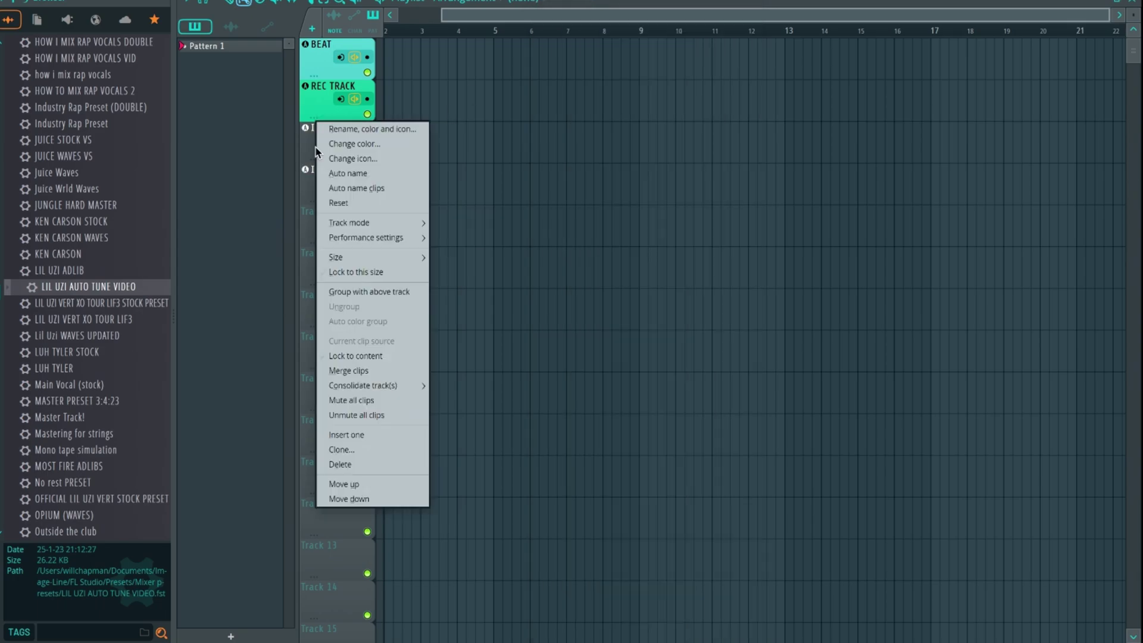
left_click(381, 129)
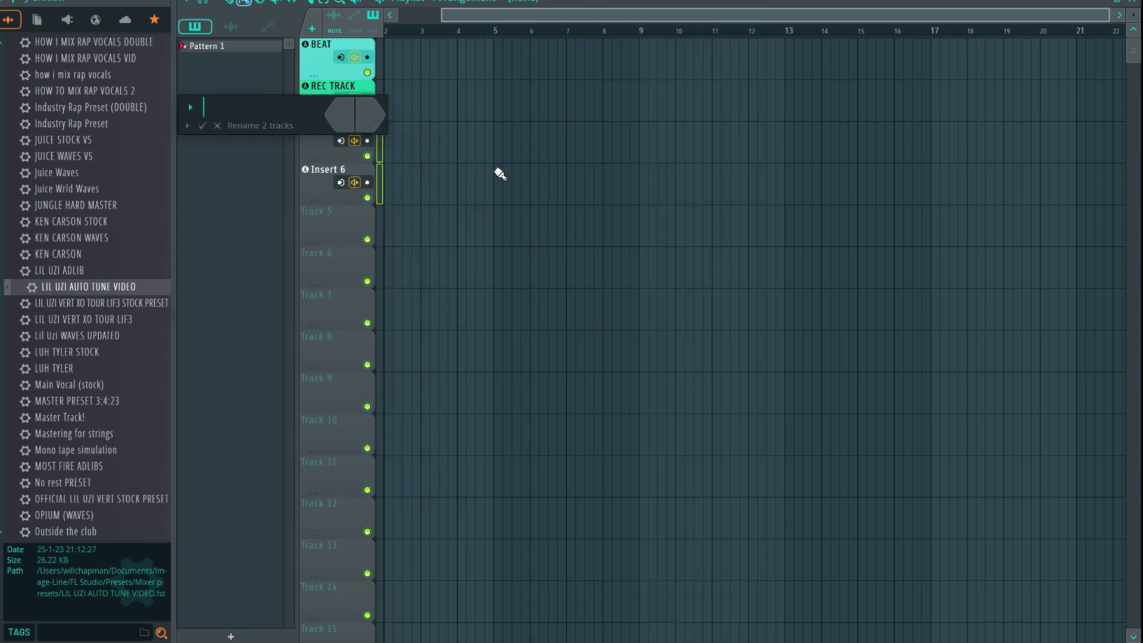
type("HOOK")
key("Return")
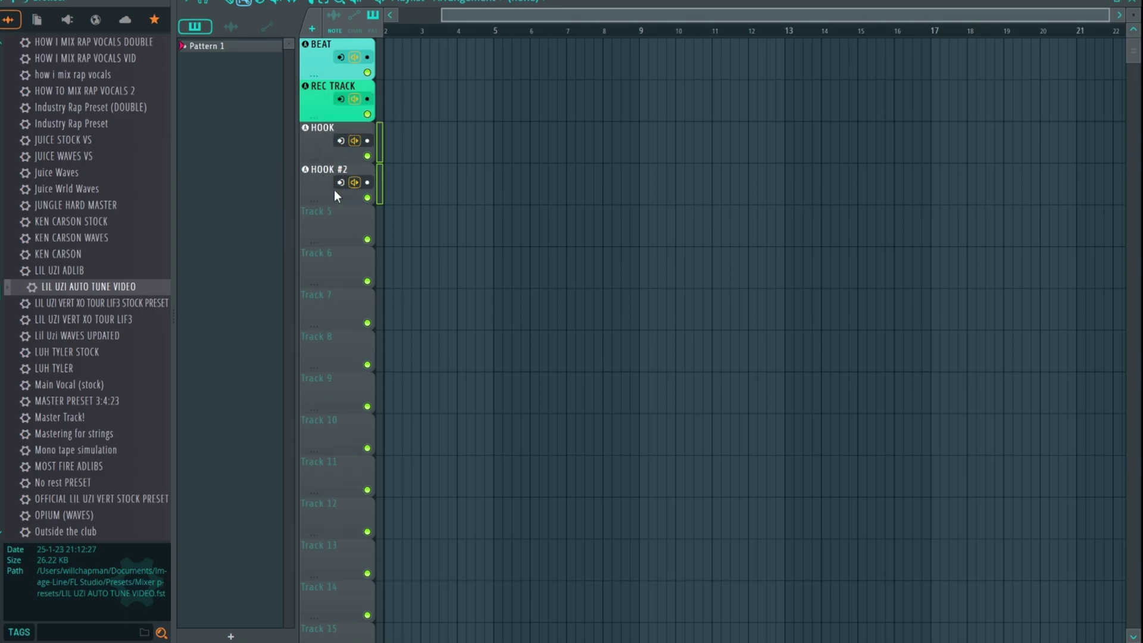
Color HOOK and HOOK #2 with a gradient whose first color is Light Green (#6CCB62), luminance 141.
left_click(322, 142)
left_click(324, 188, "ctrl")
right_click(326, 138)
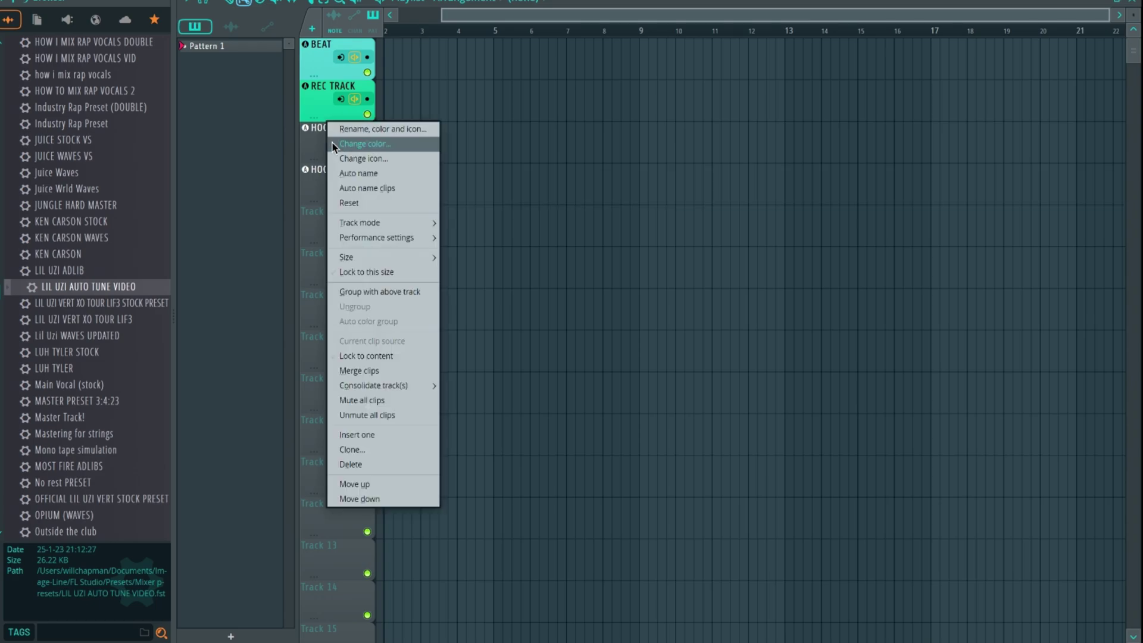
left_click(390, 149)
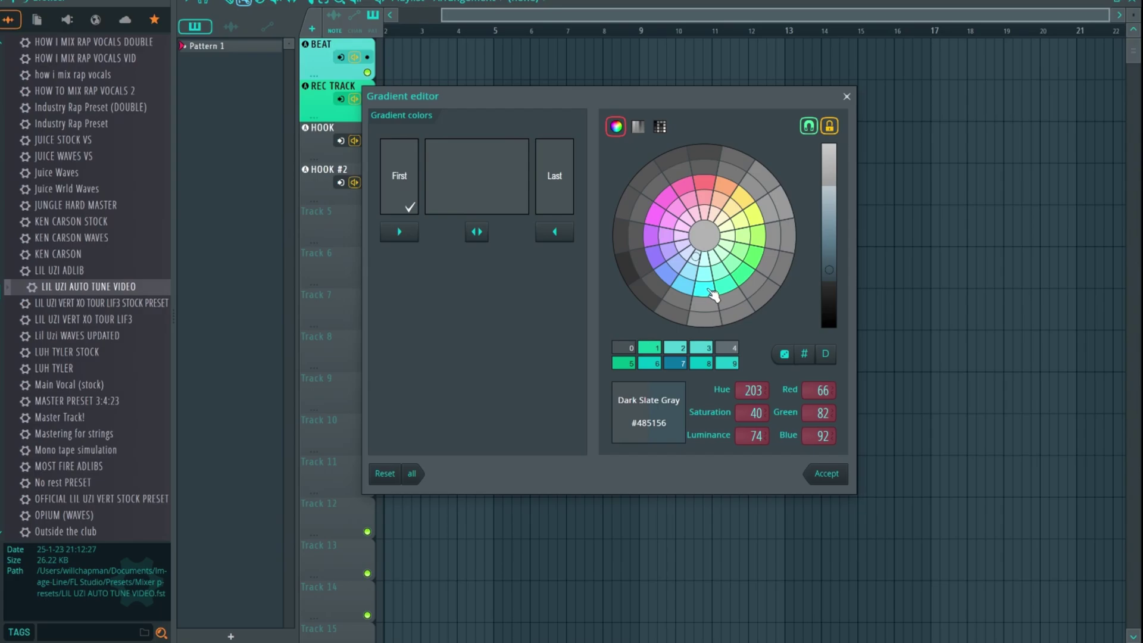
left_click(755, 256)
left_click_drag(841, 262, 842, 225)
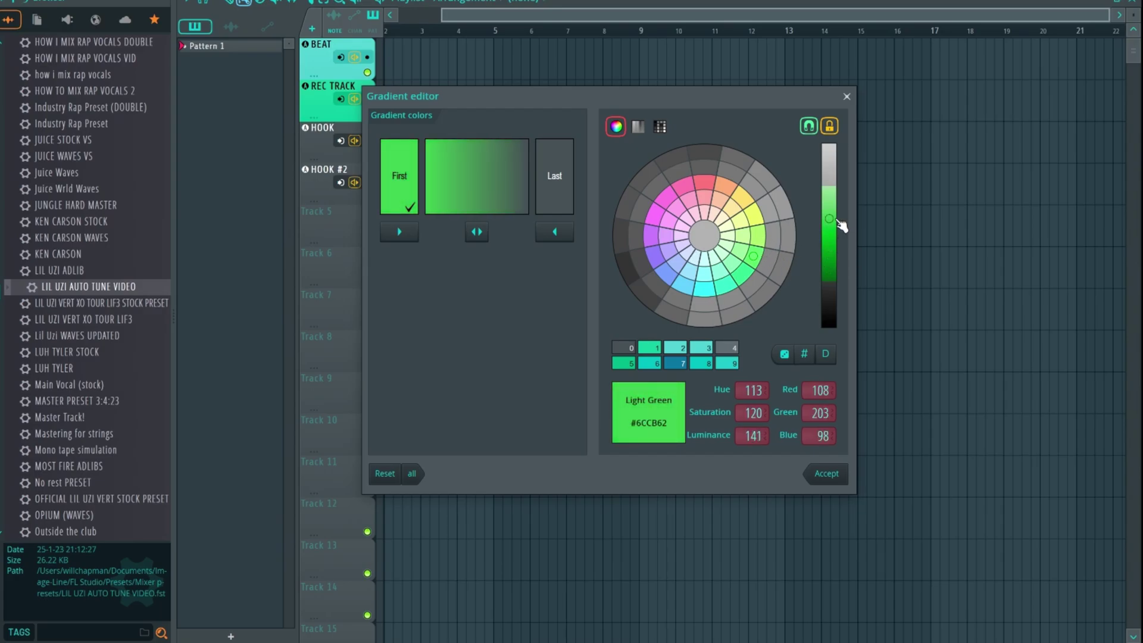
left_click(827, 474)
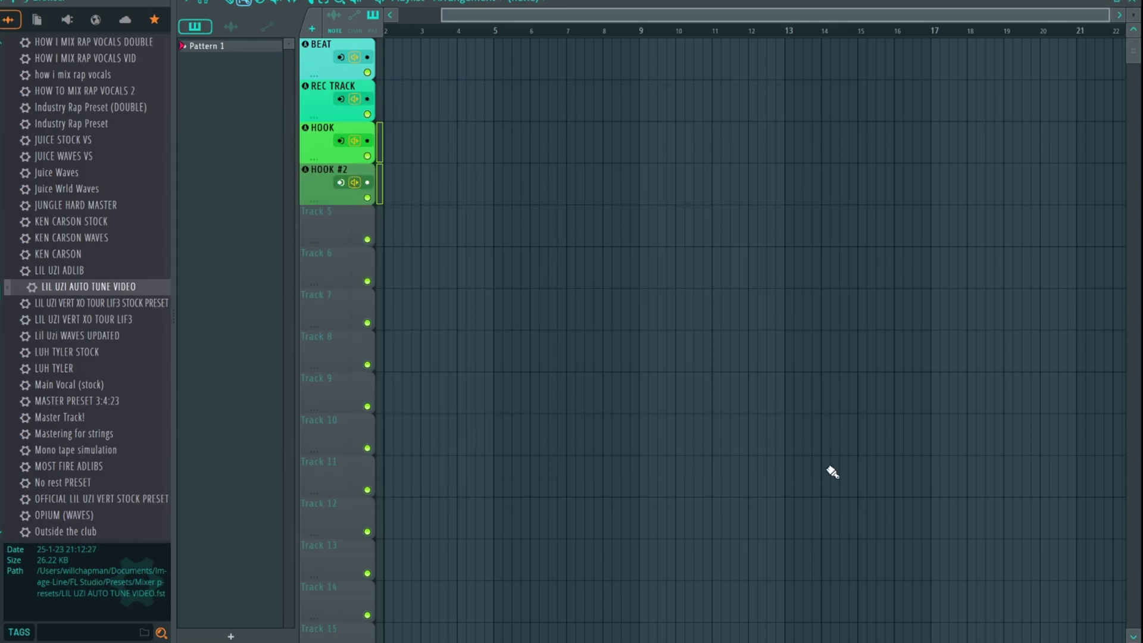
Give HOOK #2 the same solid light green as HOOK and check the new tracks in the mixer.
left_click(327, 190)
key("F9")
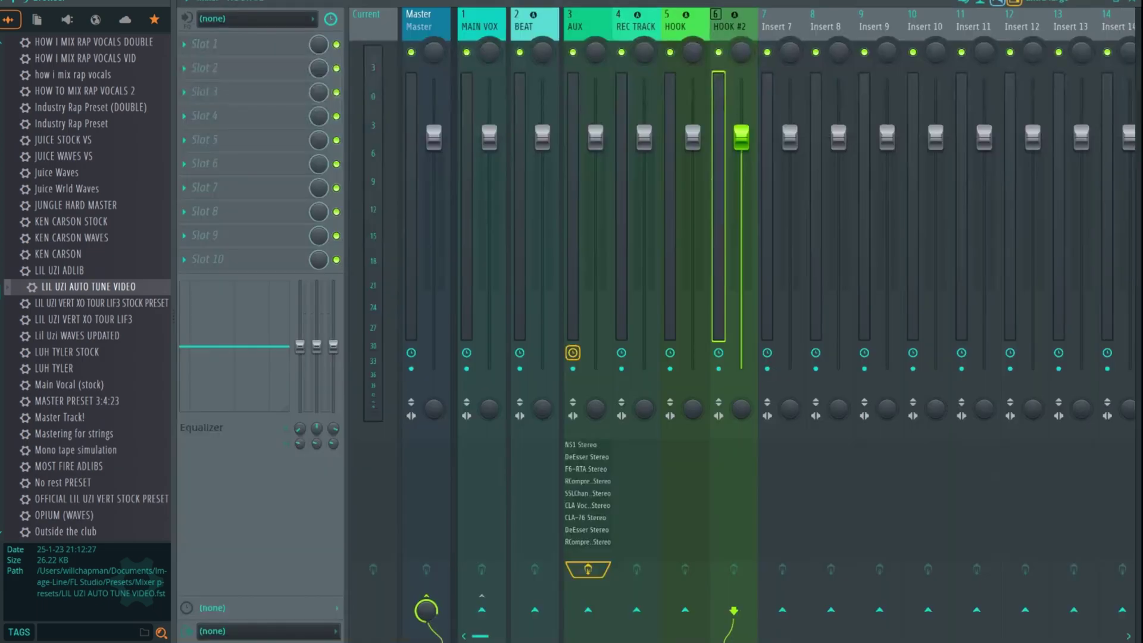
key("F9")
Rename playlist Tracks 5 and 6 together as VERSE, with a color gradient starting at Light Sky Blue (#71AAD0).
right_click(323, 220)
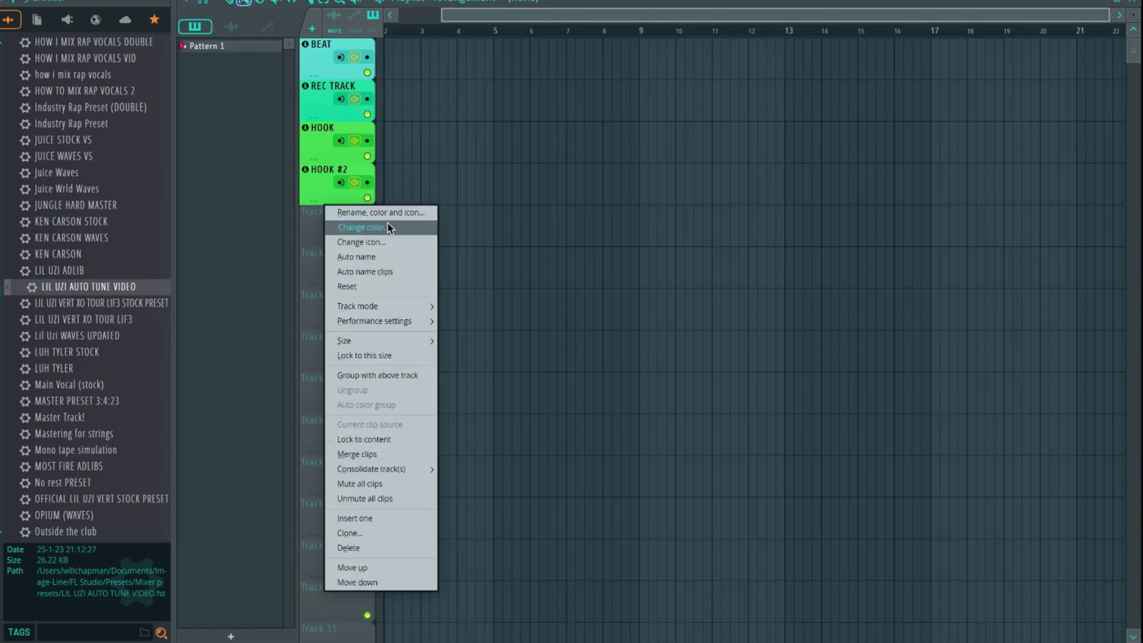
left_click(323, 202)
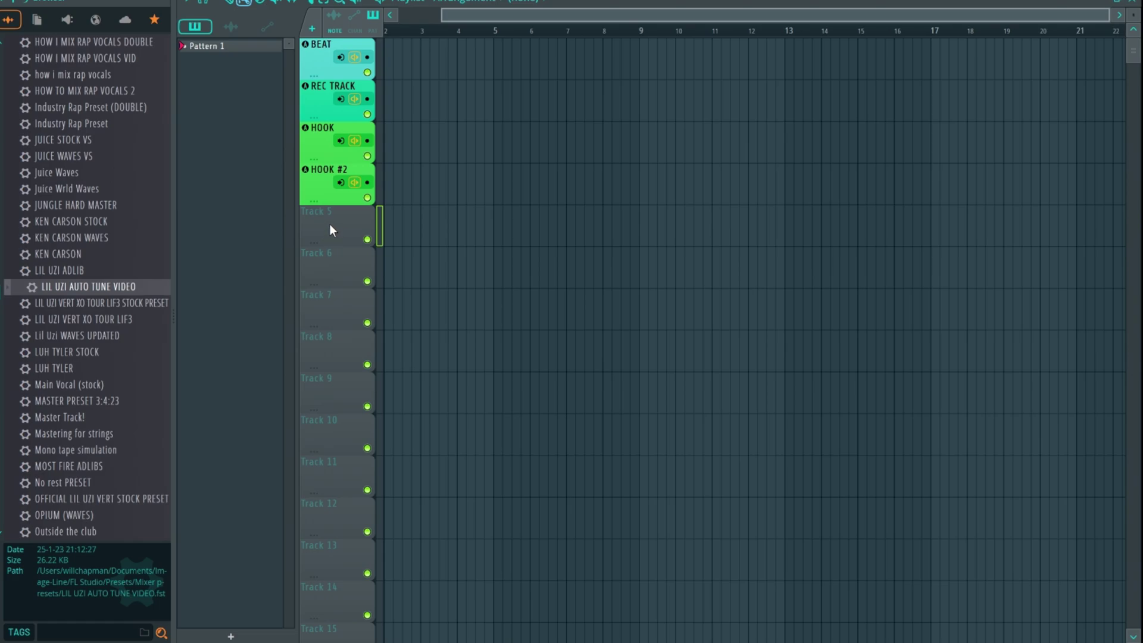
left_click(337, 273, "shift")
right_click(327, 207)
left_click(387, 213)
type("VERSE")
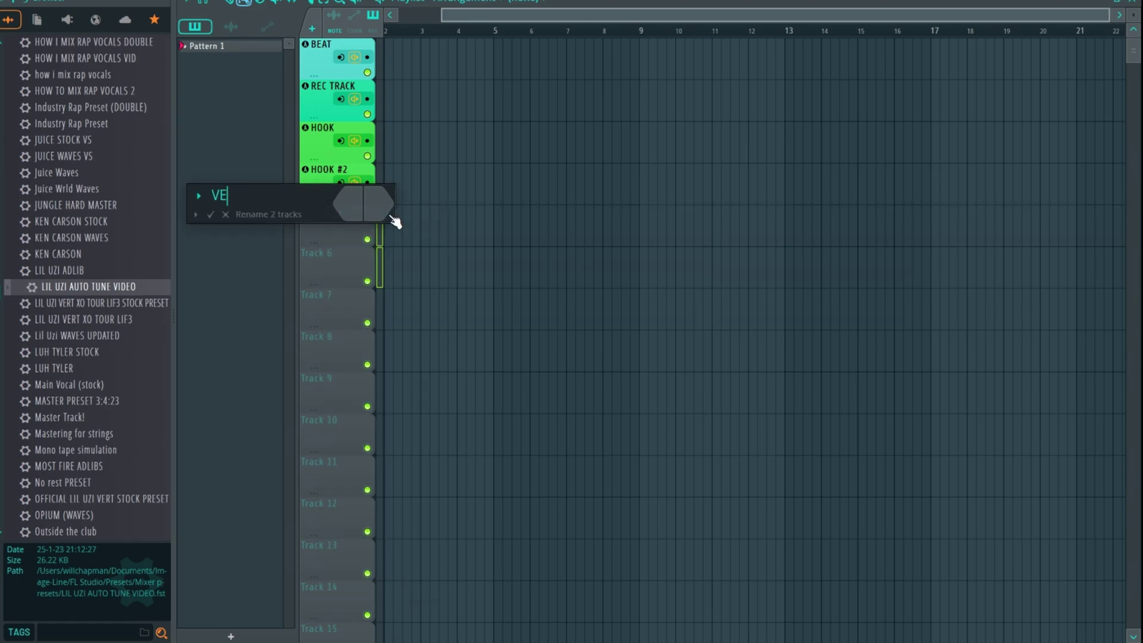
key("Return")
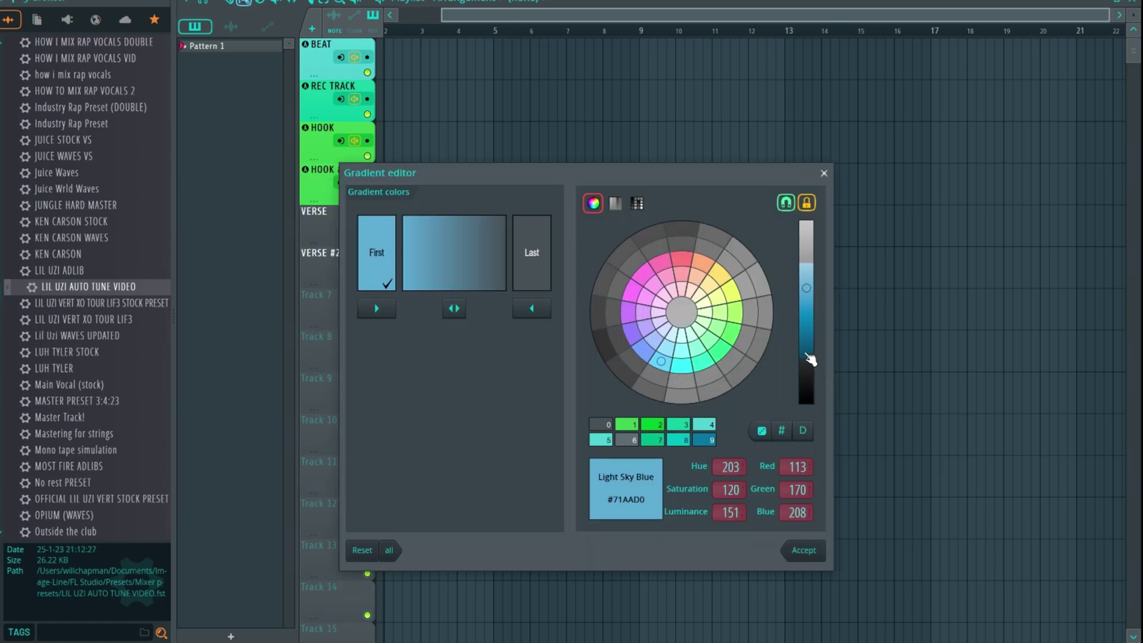
left_click(804, 550)
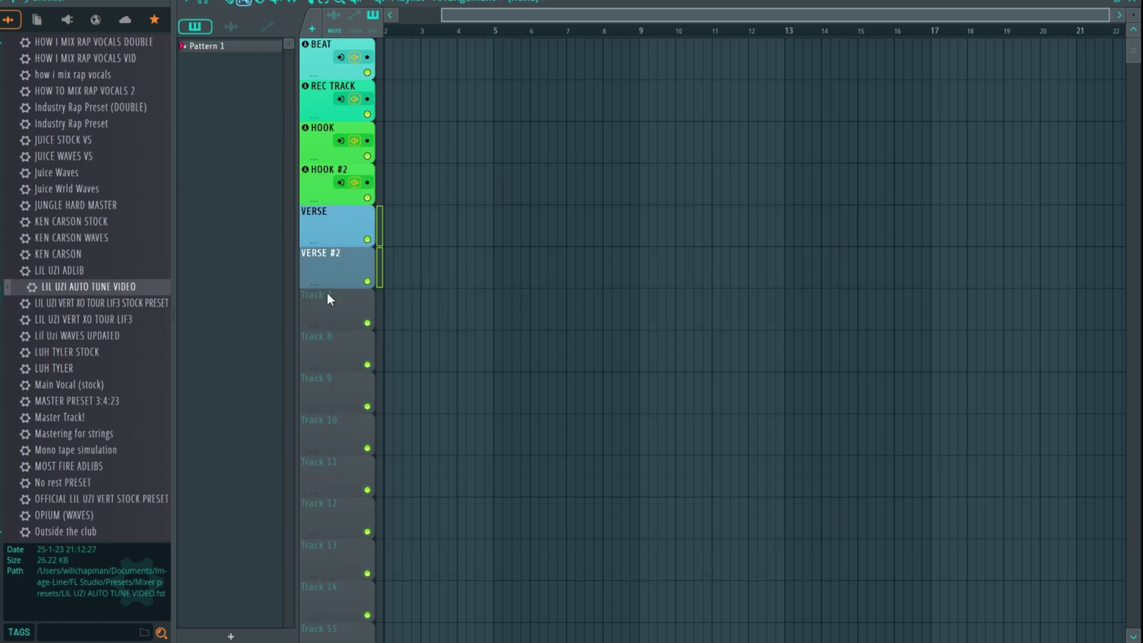
Set the VERSE and VERSE #2 playlist tracks to audio track mode, linked to the mixer starting at Insert 7.
scroll(337, 195, "left", 1)
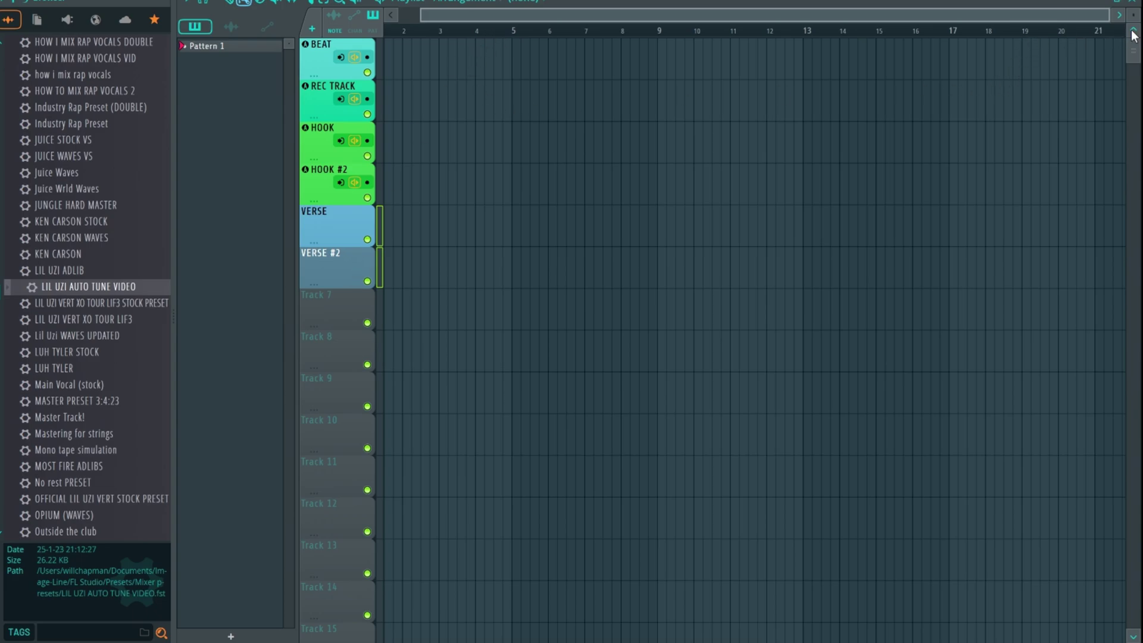
left_click_drag(1133, 16, 1133, 17)
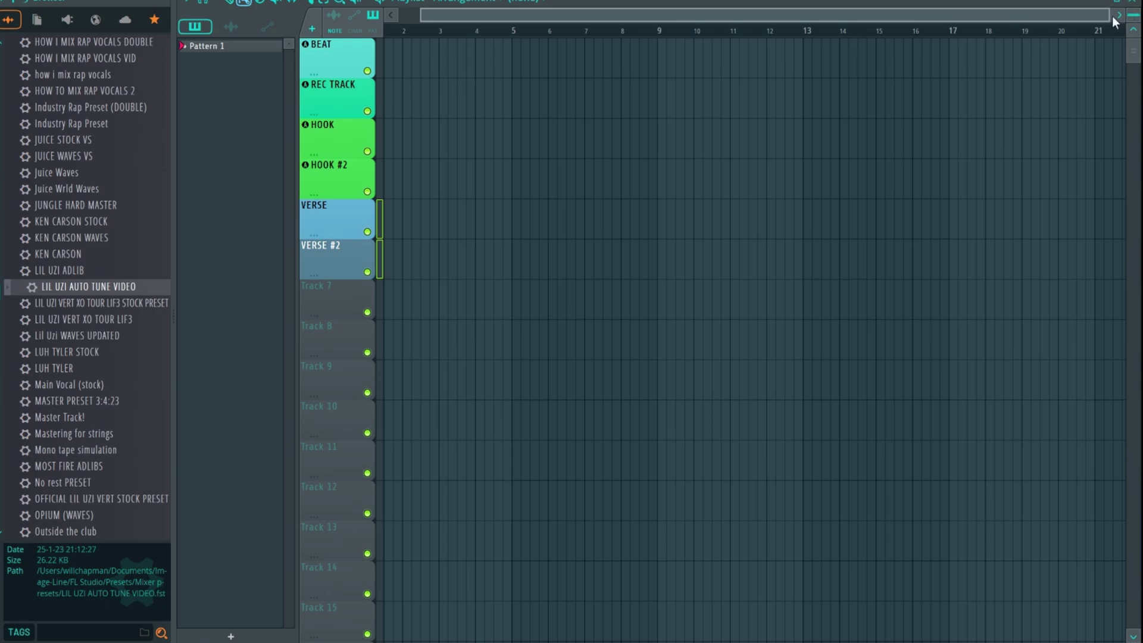
right_click(334, 225)
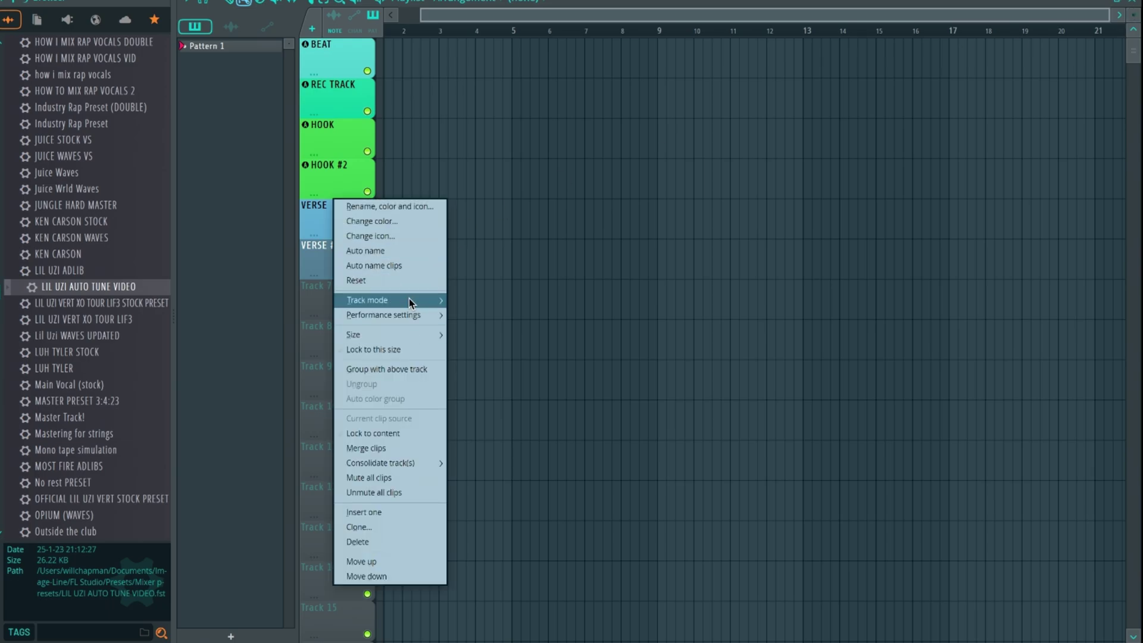
mouse_move(409, 299)
mouse_move(480, 314)
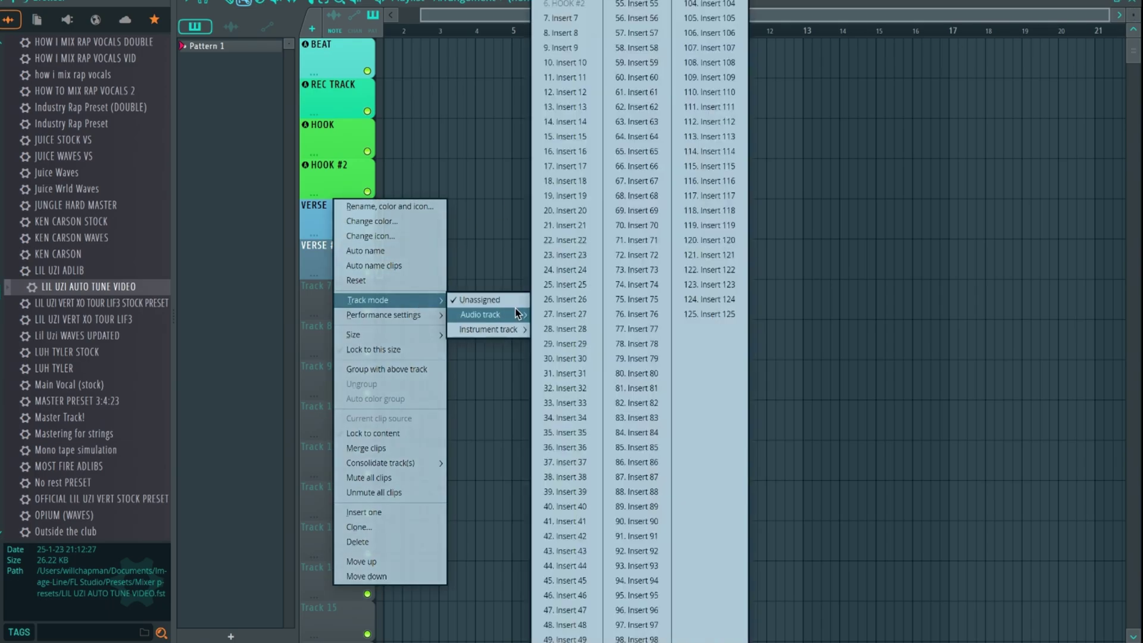
left_click(576, 19)
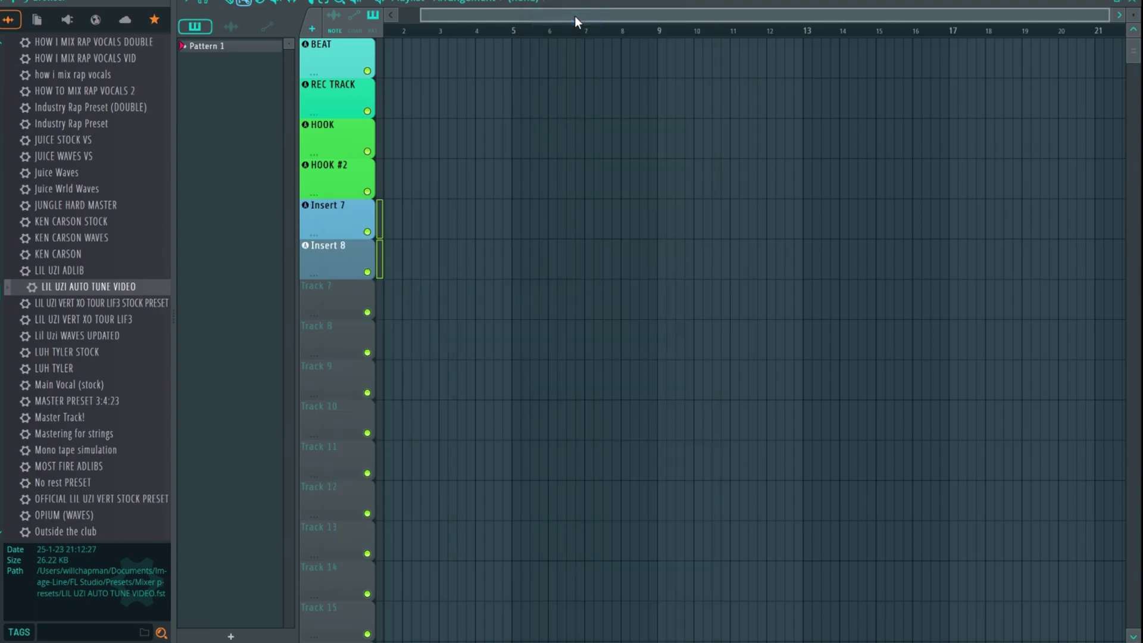
Rename the two light blue audio tracks Insert 7 and Insert 8 together as VERSE.
right_click(334, 215)
left_click(357, 205)
type("VERSE")
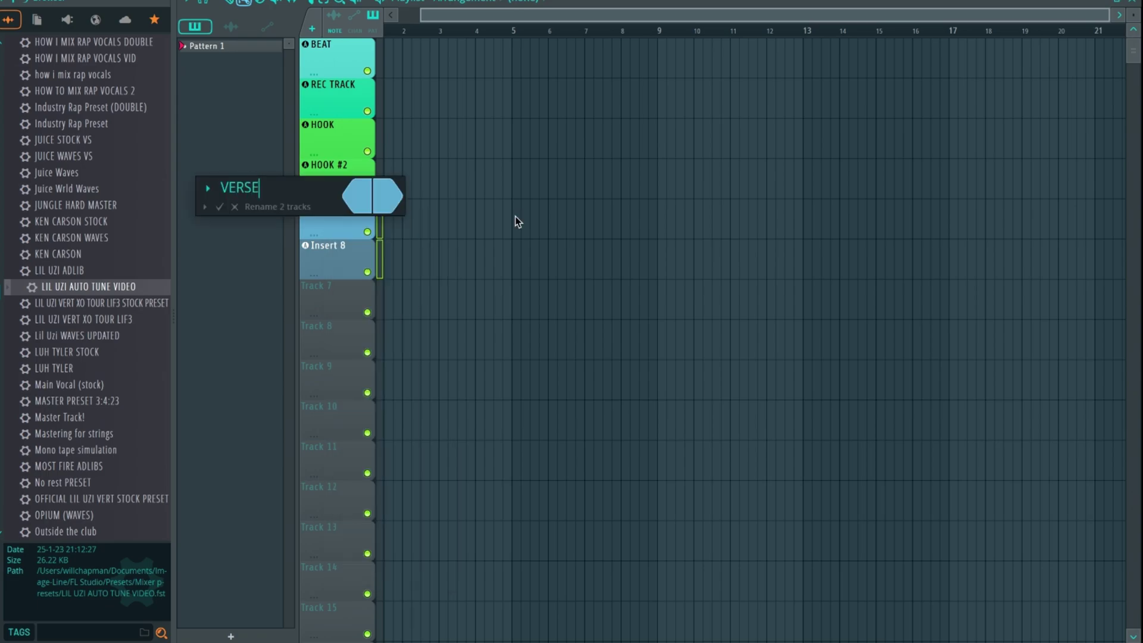
key("Return")
scroll(515, 216, "up", 1)
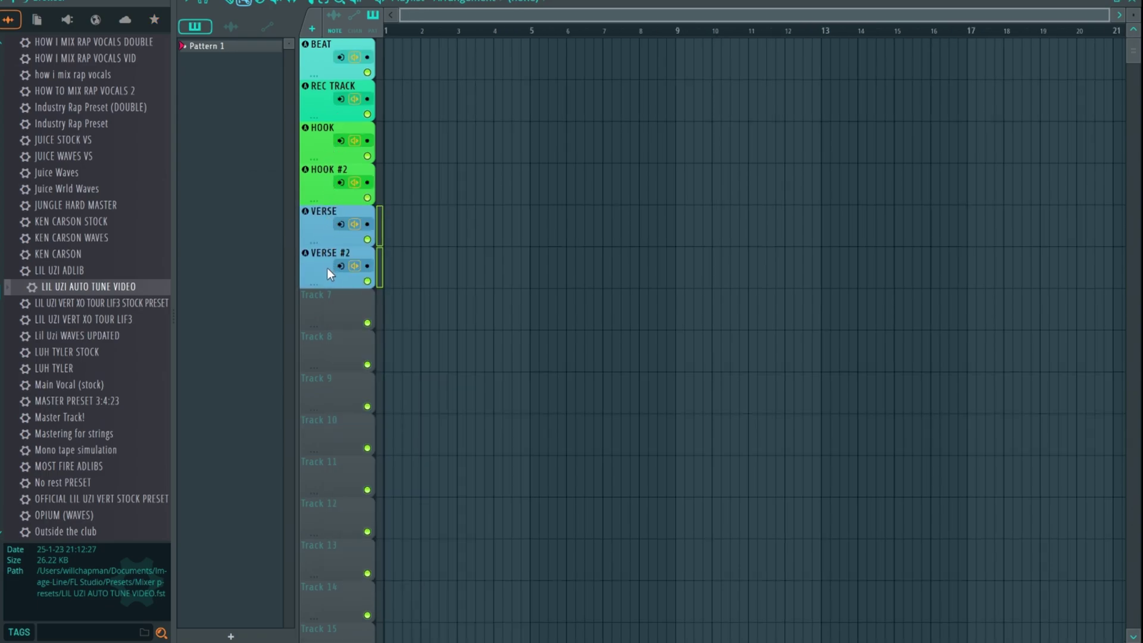
Set playlist Tracks 7 and 8 together to audio track mode, starting at mixer Insert 9.
left_click(341, 312)
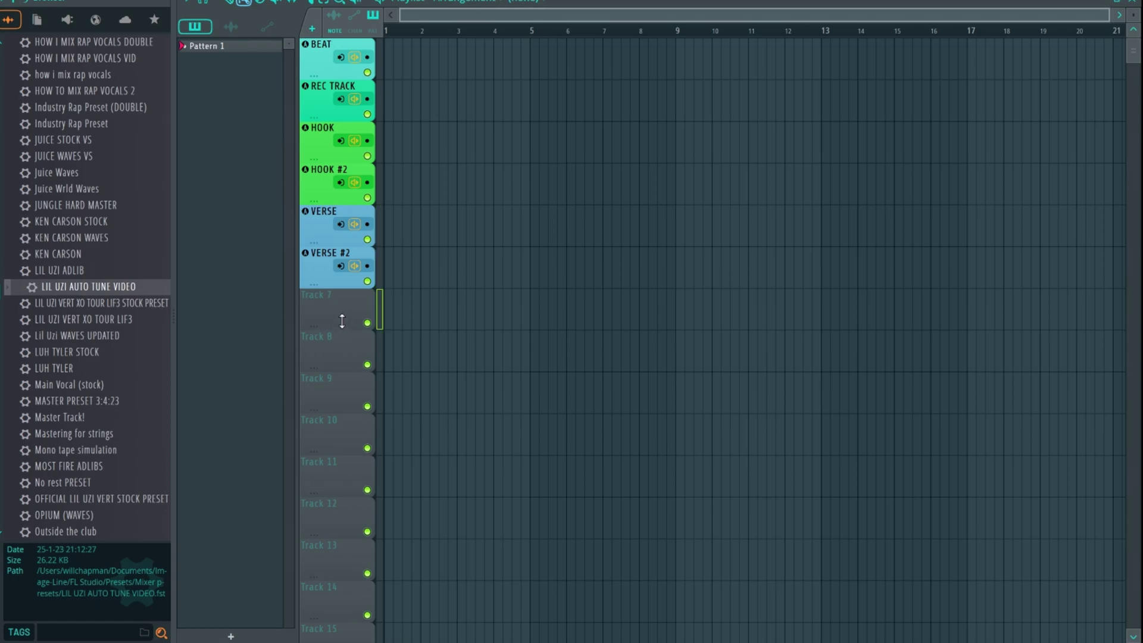
left_click(355, 340, "shift")
right_click(342, 301)
mouse_move(418, 355)
mouse_move(506, 367)
left_click(596, 52)
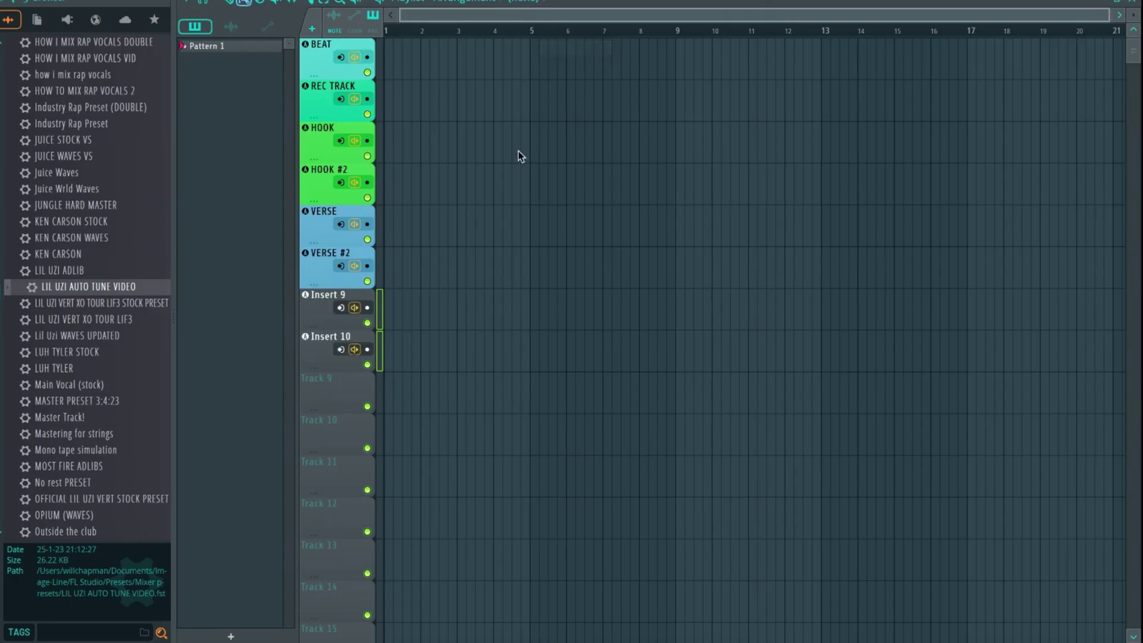
Color the Insert 9 and Insert 10 playlist tracks with a gradient whose first color is Dark Slate Blue (#3C57B4), luminance 113.
right_click(320, 309)
left_click(409, 267)
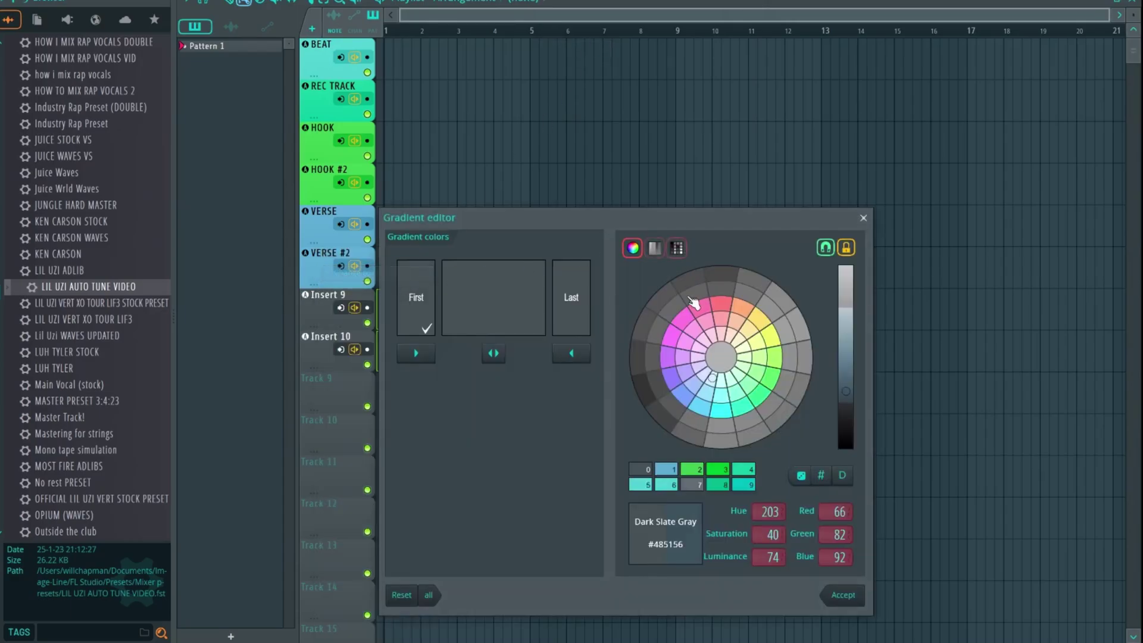
left_click(685, 397)
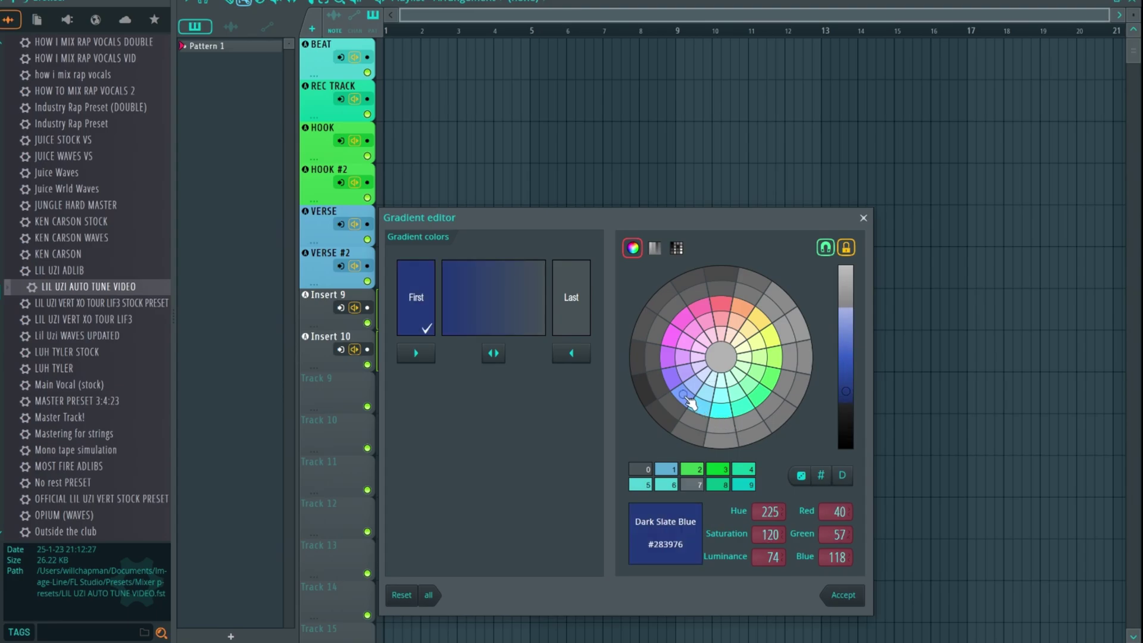
left_click_drag(846, 392, 846, 362)
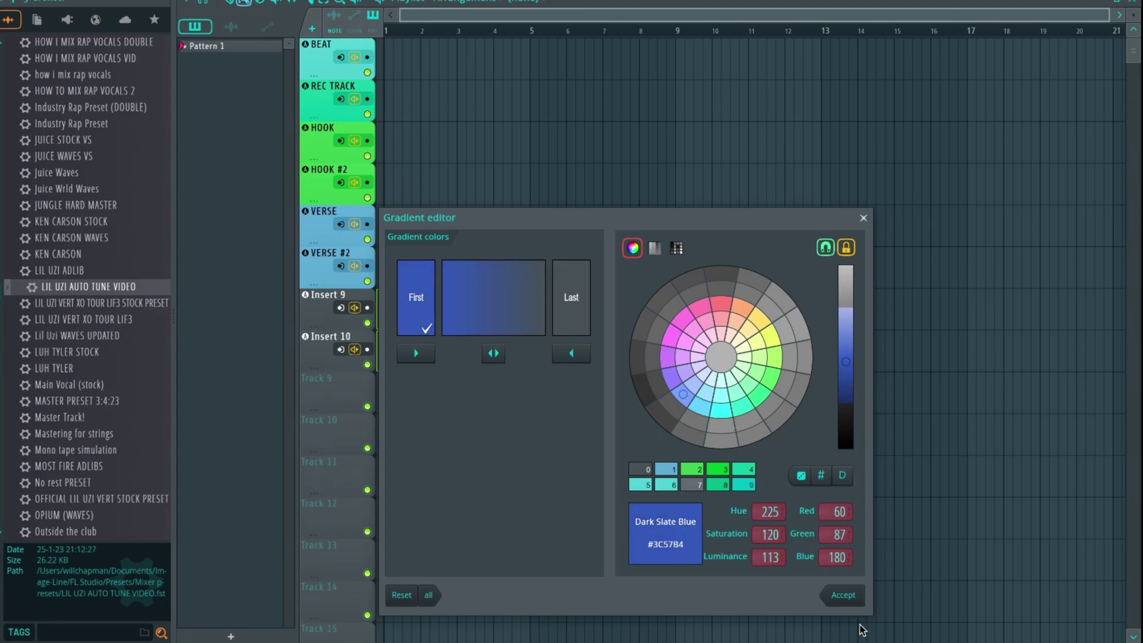
left_click(849, 595)
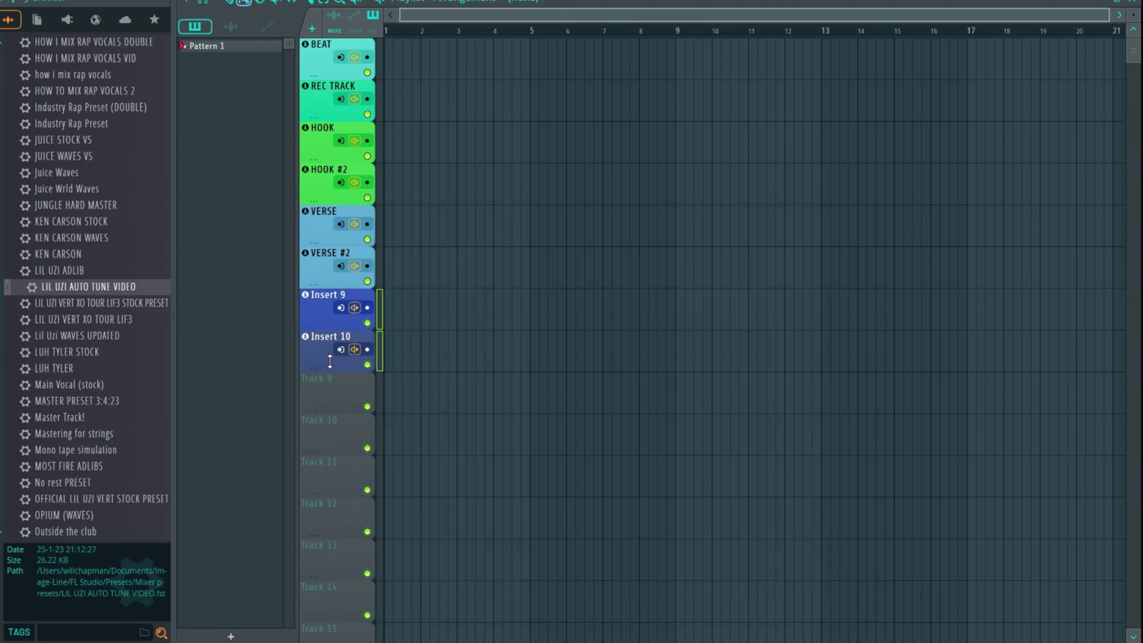
right_click(312, 312)
left_click(387, 277)
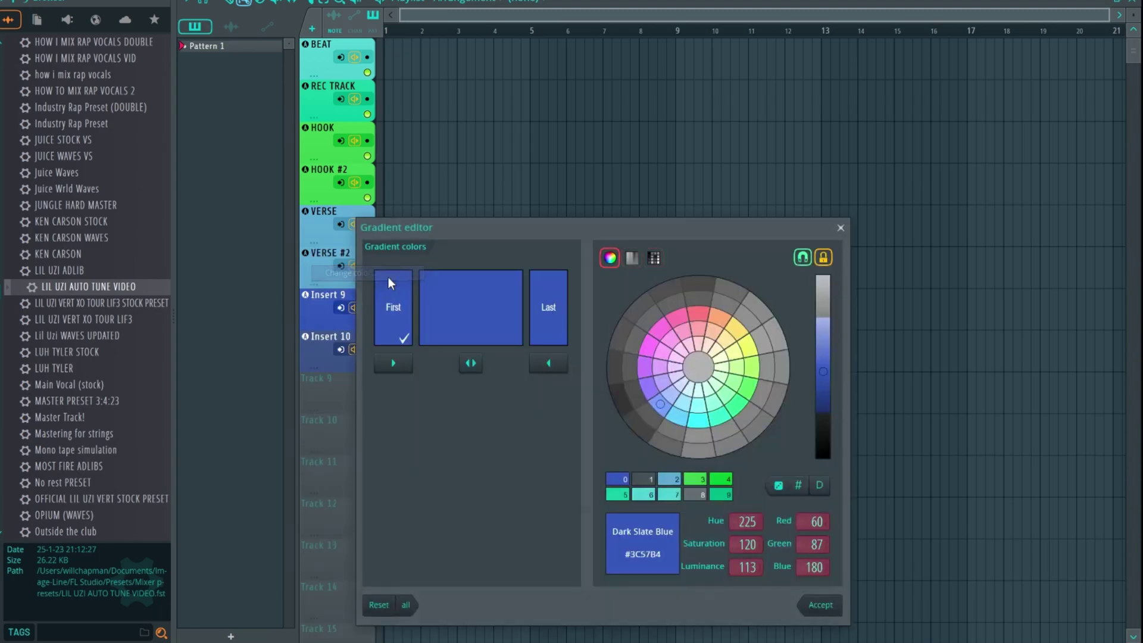
left_click(841, 228)
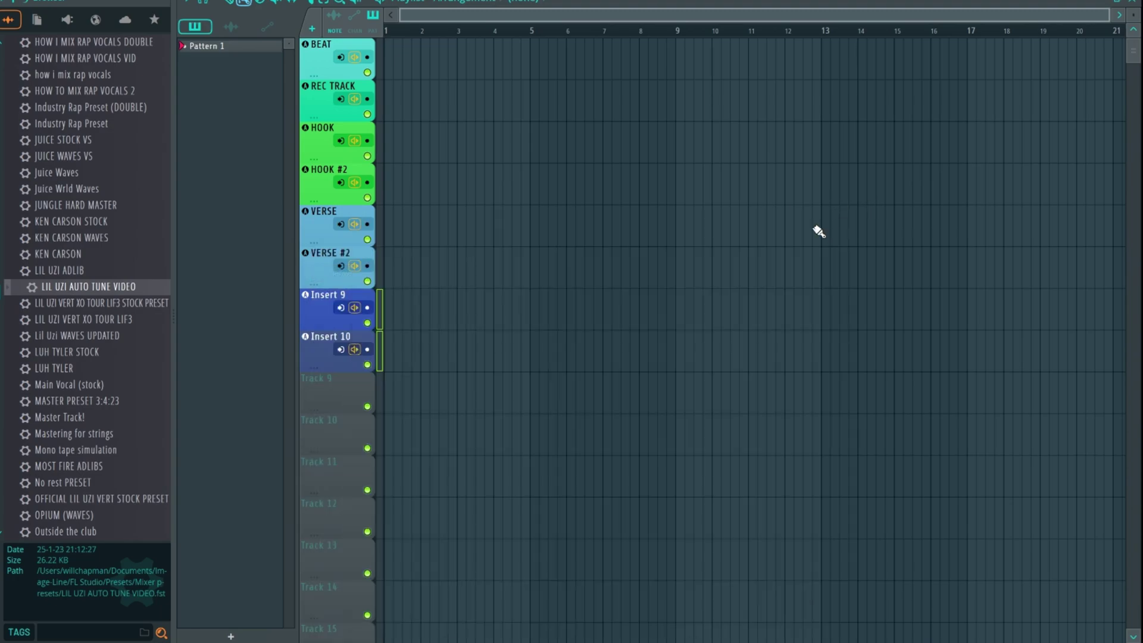
Rename the Insert 9 and Insert 10 playlist tracks together as DOUBLE.
right_click(322, 303)
left_click(326, 256)
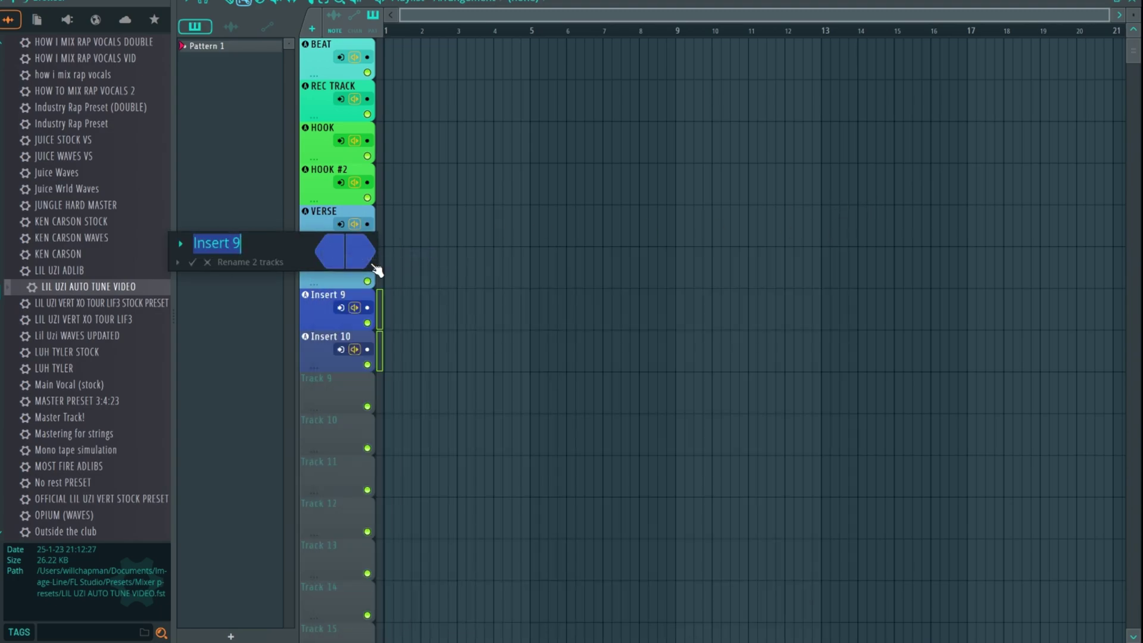
key("BackSpace")
type("DOUBLE")
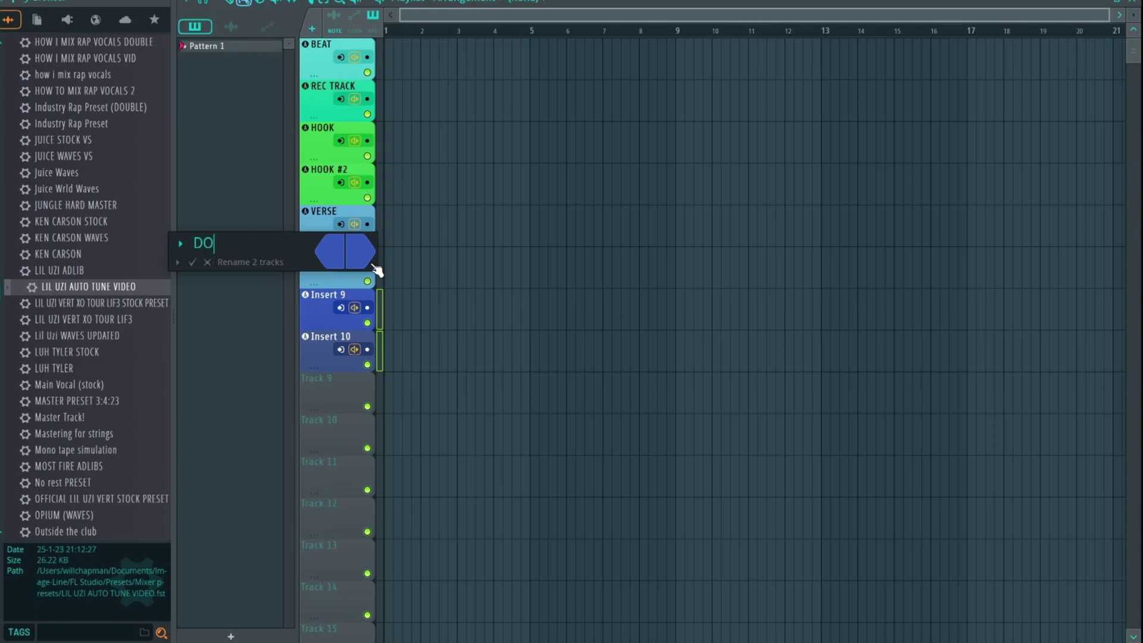
key("Return")
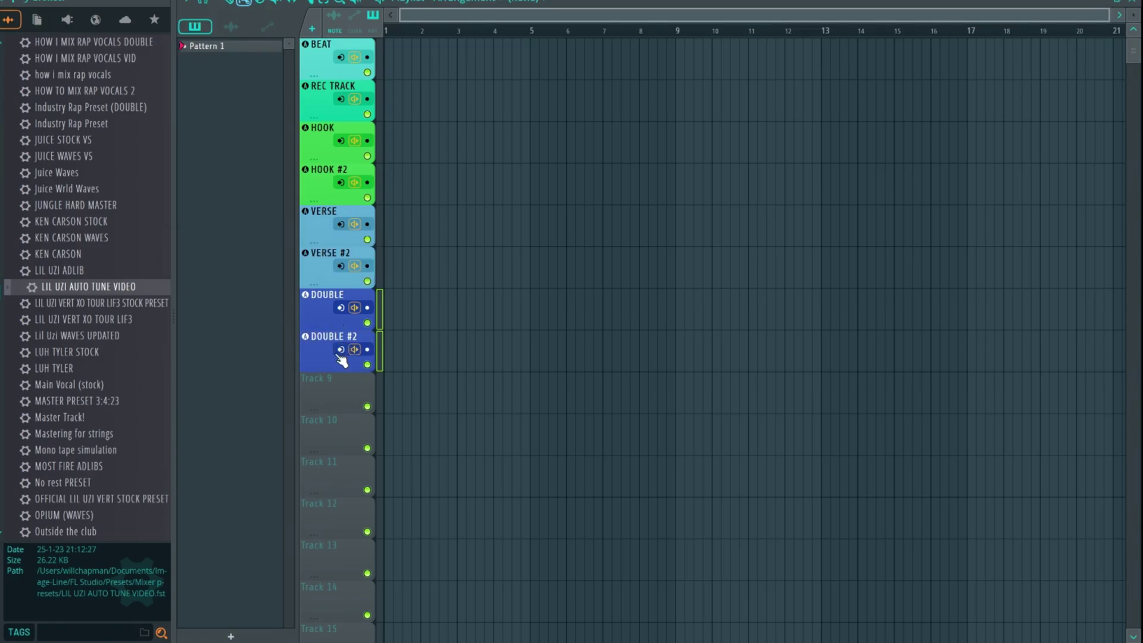
Set playlist Tracks 9 to 11 together to audio track mode, starting at mixer Insert 11.
left_click(339, 402)
left_click_drag(361, 400, 345, 460)
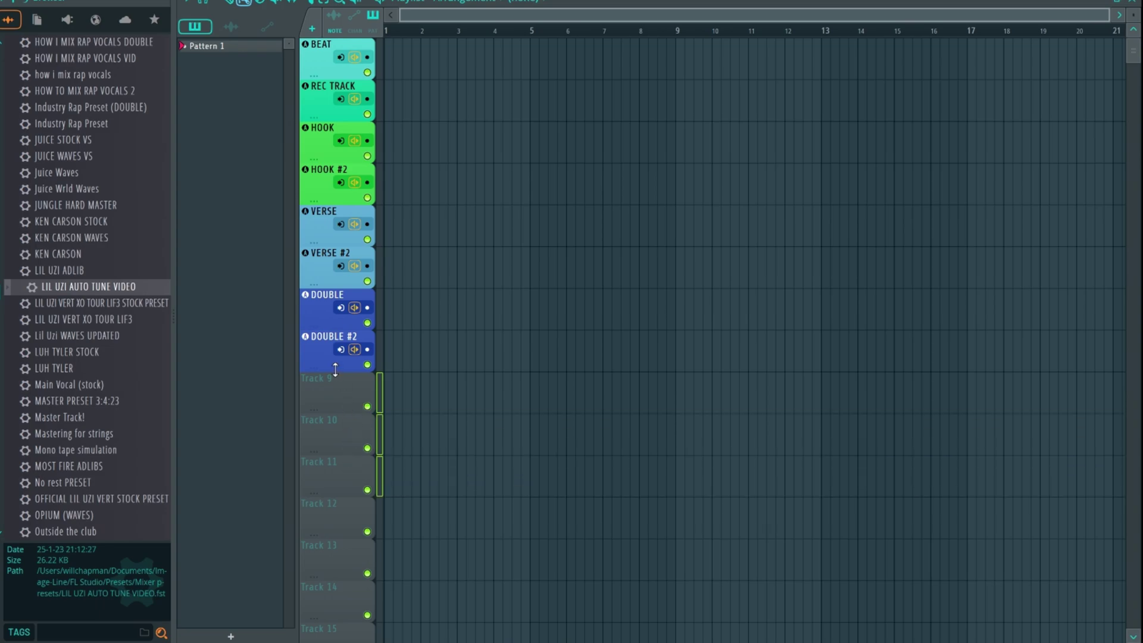
right_click(323, 397)
mouse_move(373, 354)
mouse_move(482, 367)
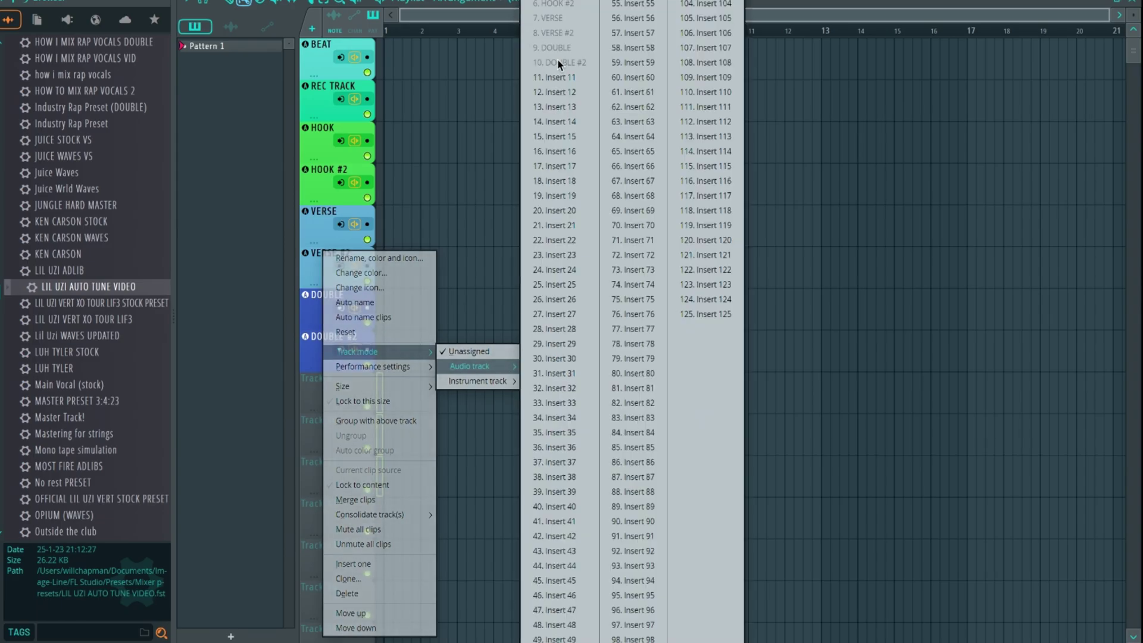
left_click(574, 78)
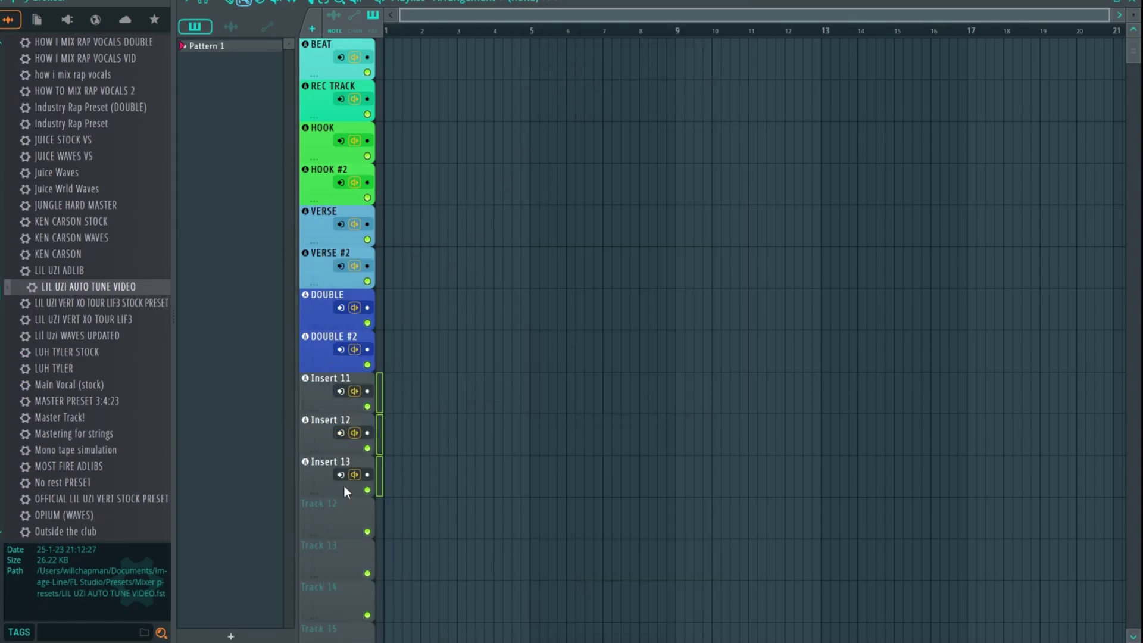
Color the Insert 11 to Insert 13 playlist tracks with a gradient whose first color is Medium Purple (#796ACD), luminance 146.
right_click(319, 396)
left_click(381, 274)
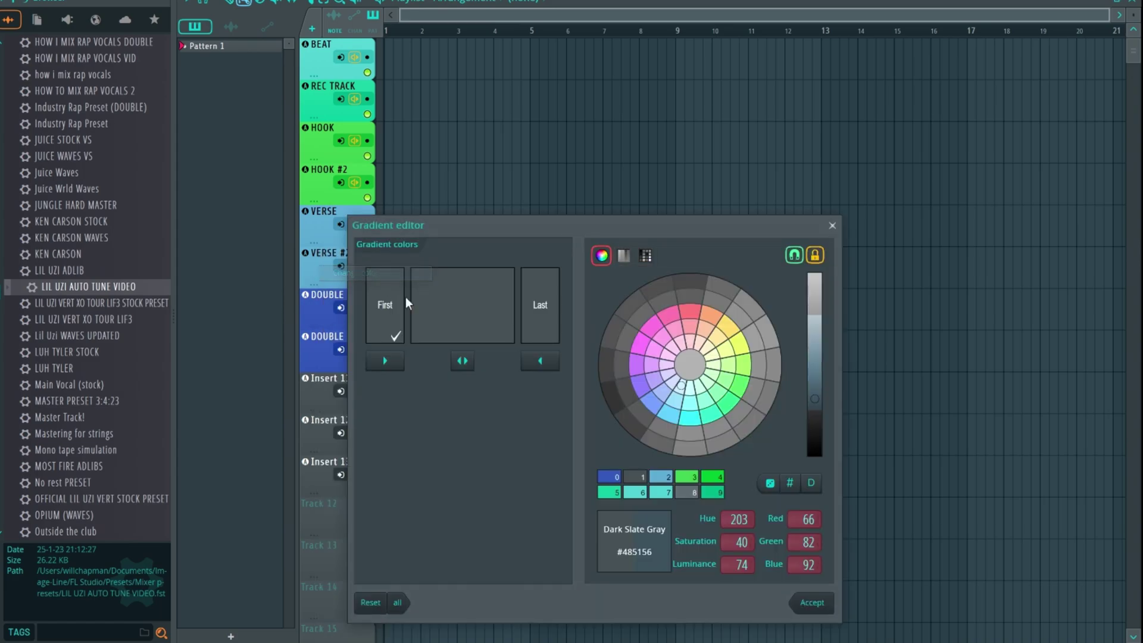
left_click(641, 385)
left_click(815, 379)
left_click_drag(821, 385, 821, 345)
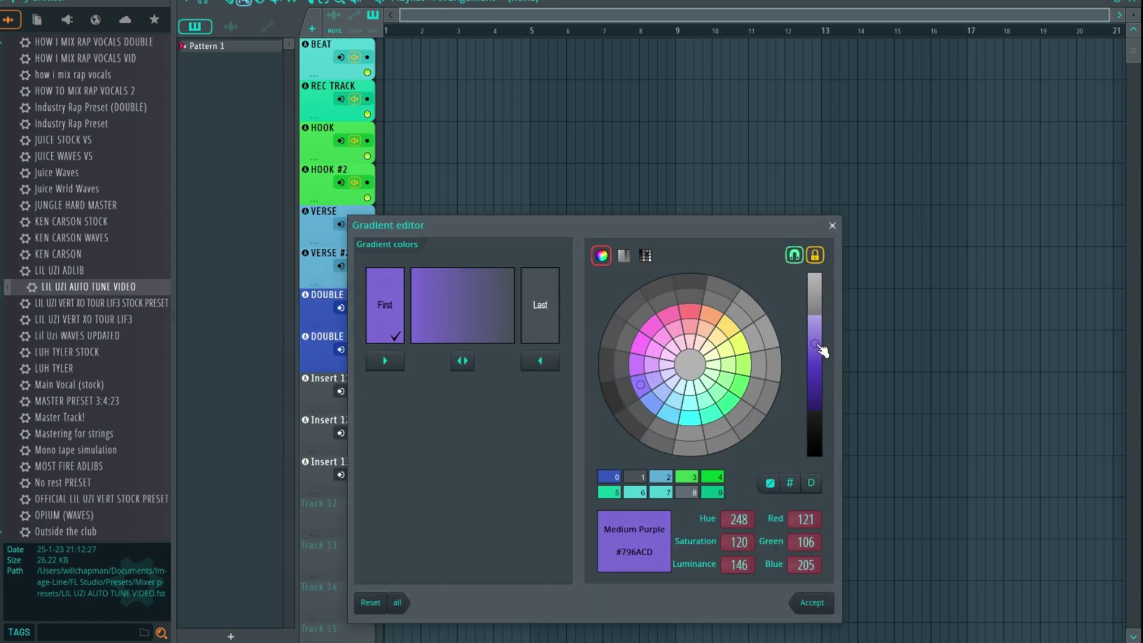
left_click(811, 603)
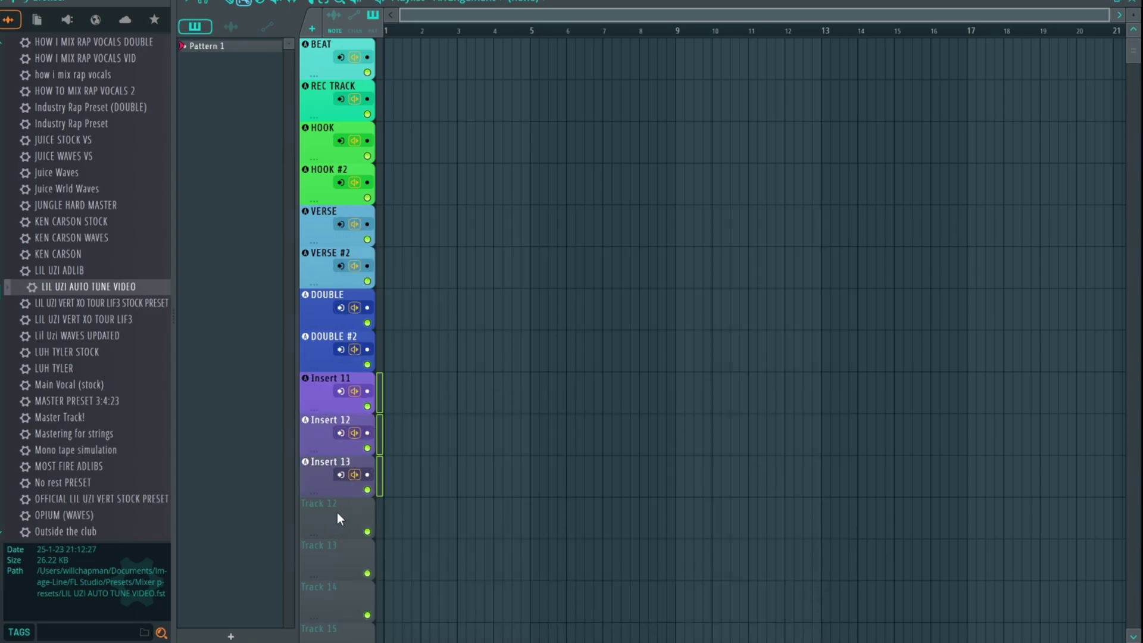
Rename the Insert 11, Insert 12 and Insert 13 playlist tracks together as ADLIB.
right_click(318, 386)
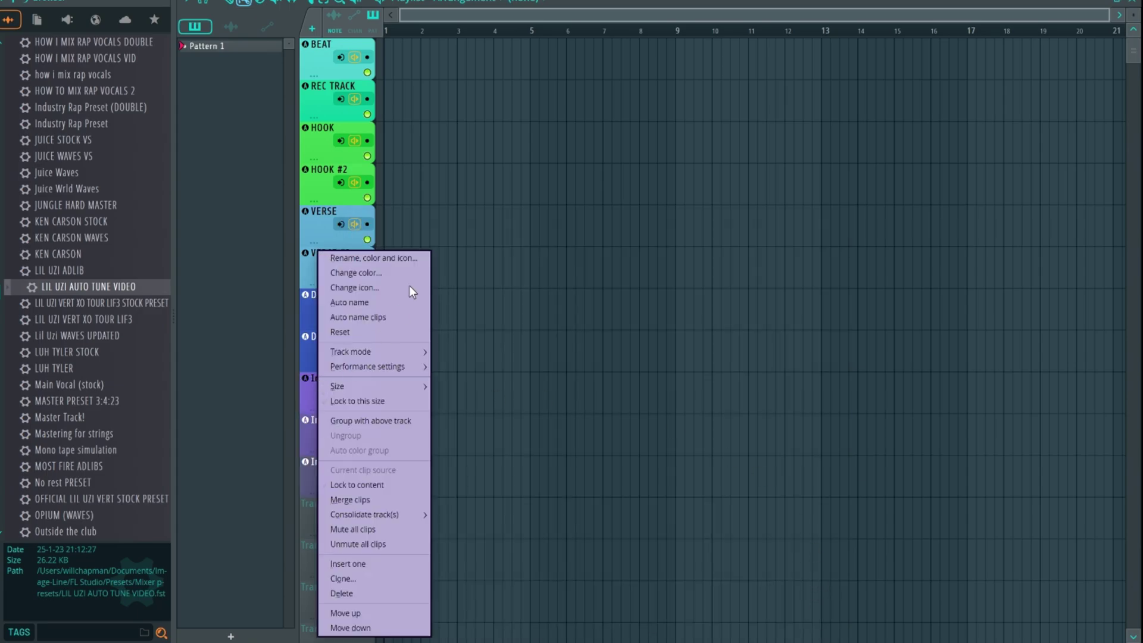
left_click(357, 258)
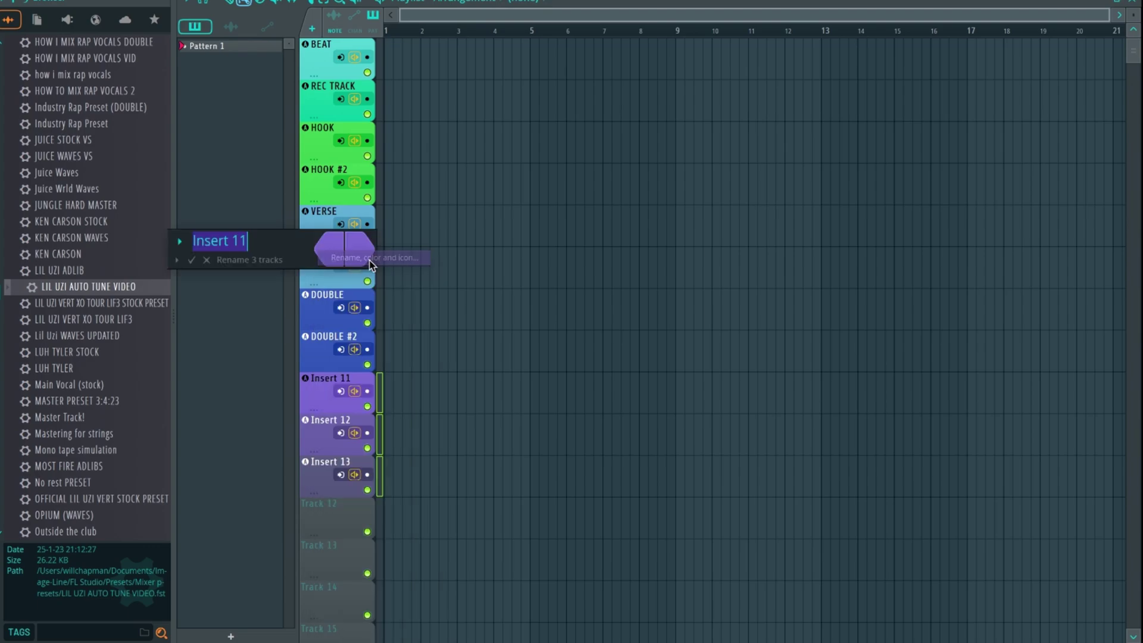
key("BackSpace")
type("ADLIB")
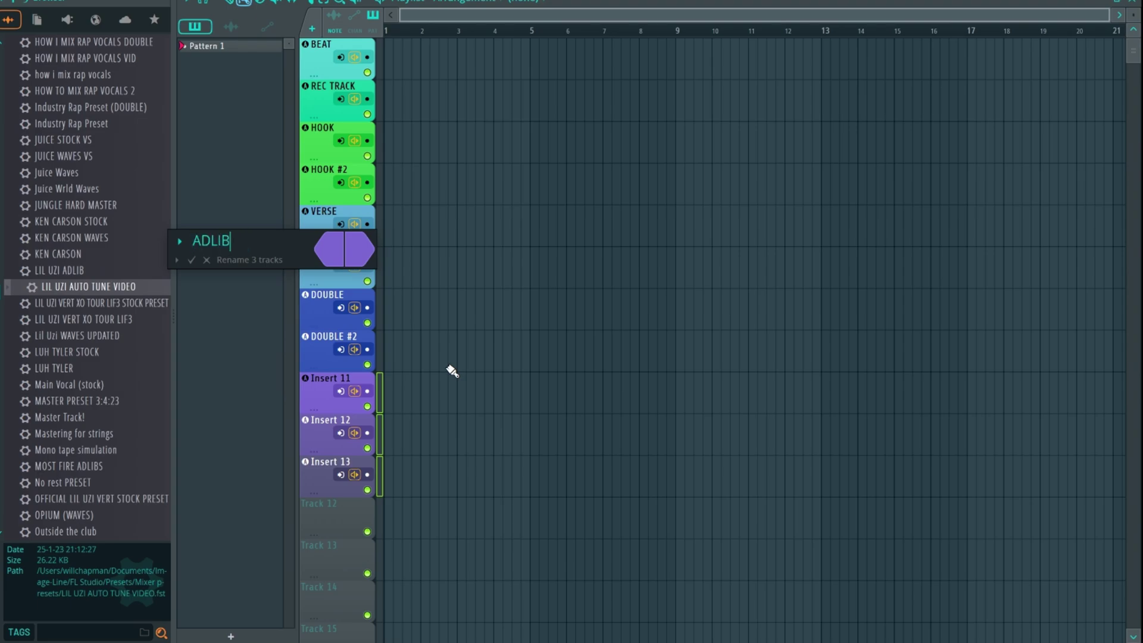
key("Return")
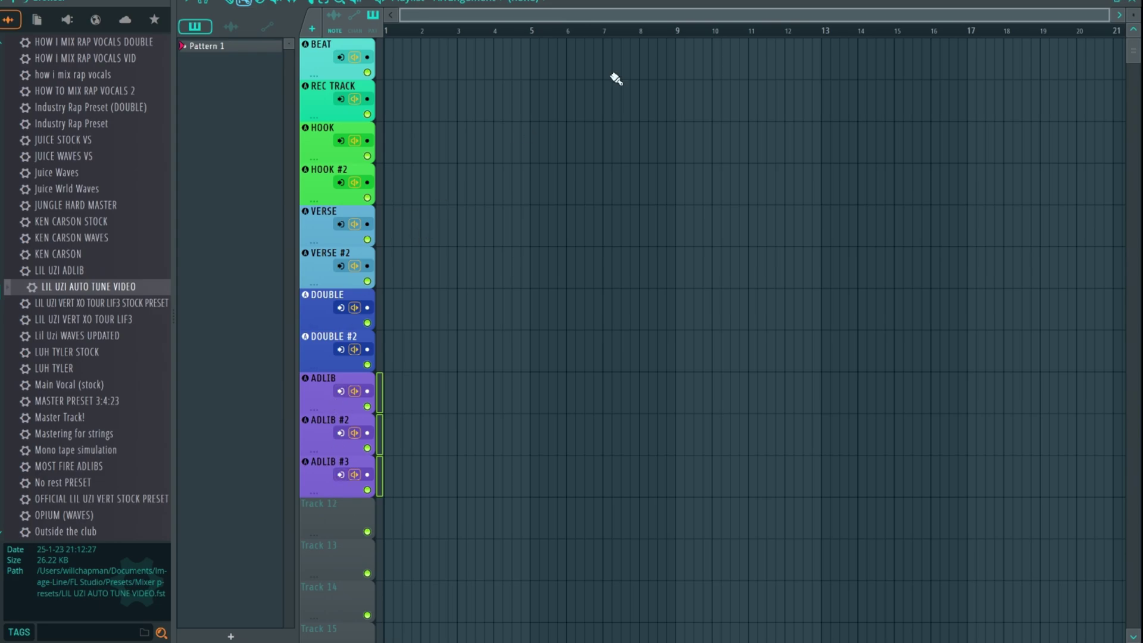
Arm the REC TRACK playlist track for recording and disarm it again.
left_click(376, 105)
left_click(368, 99)
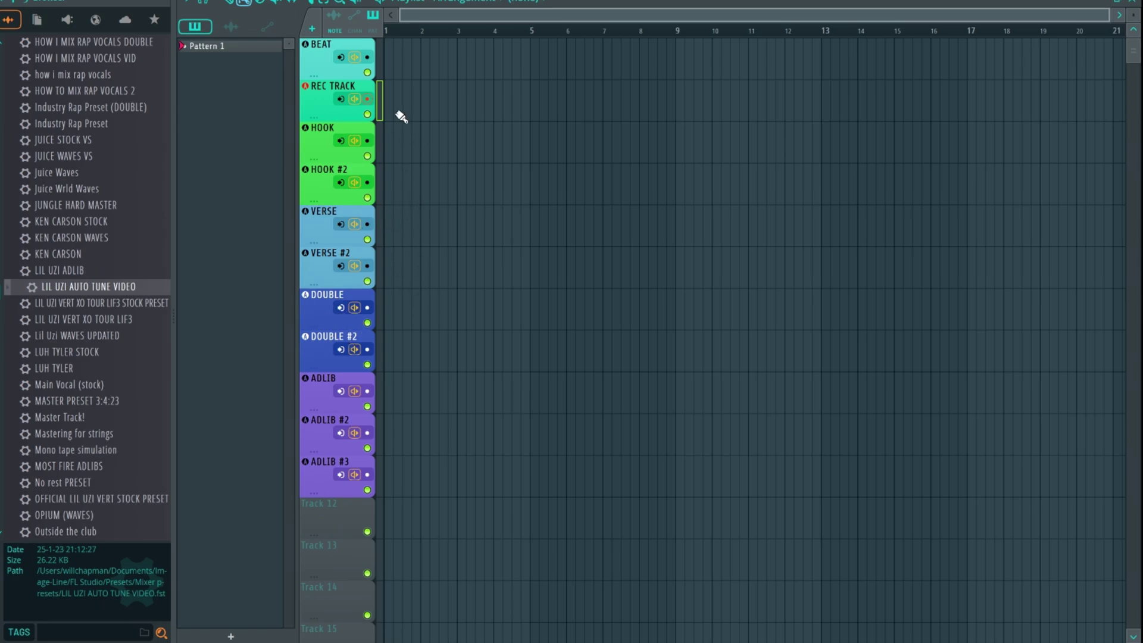
left_click(367, 99)
In the mixer, insert a separator in front of REC TRACK.
key("F9")
right_click(640, 21)
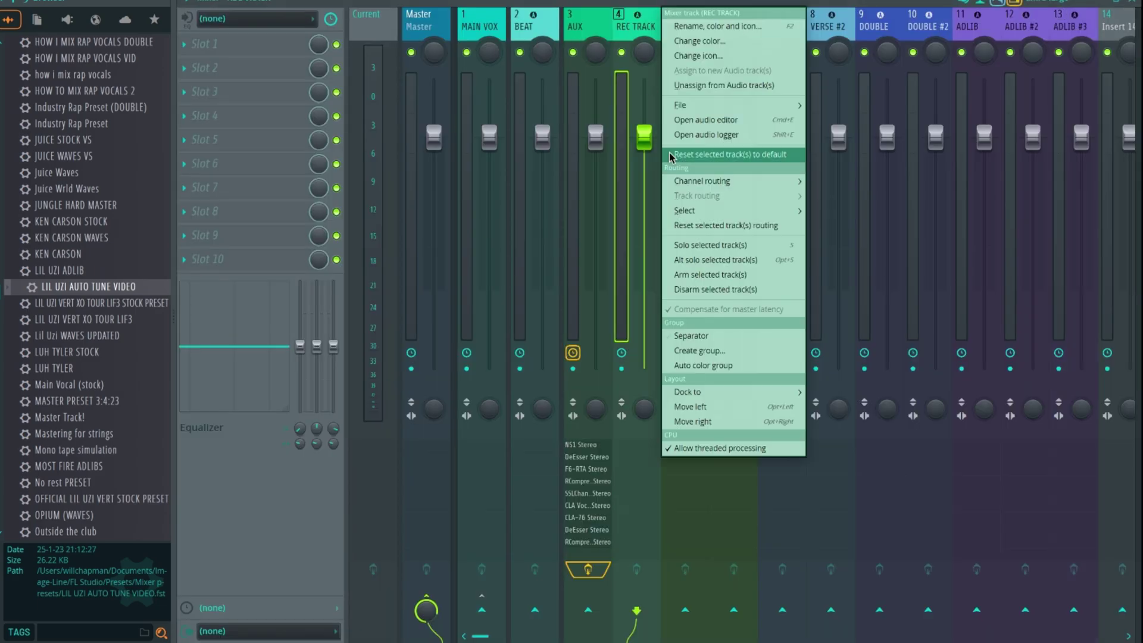
left_click(717, 336)
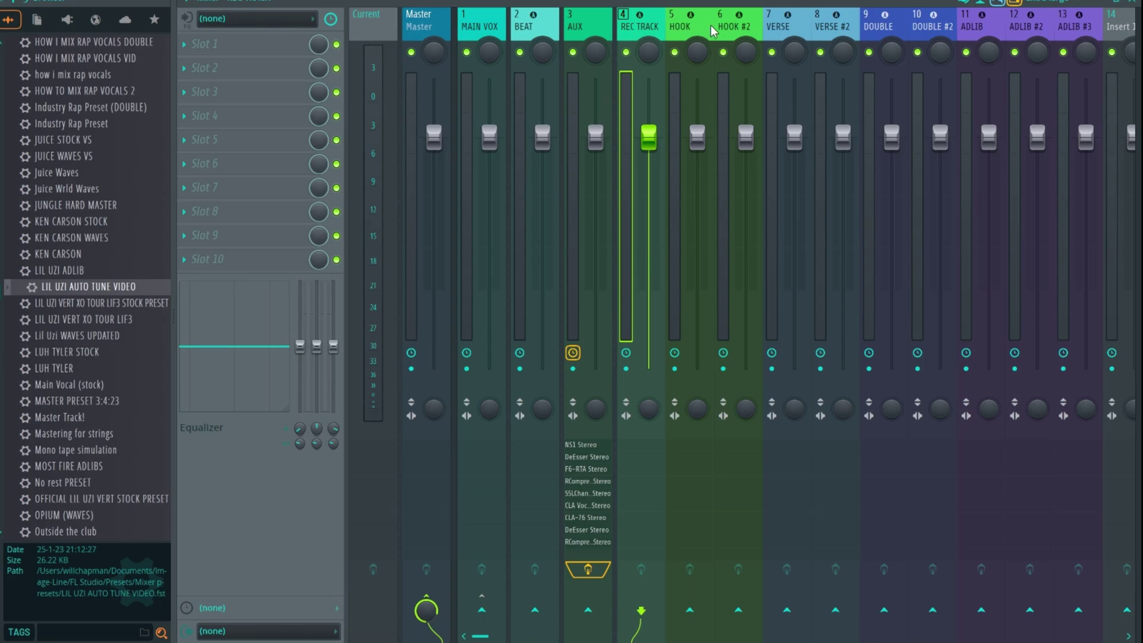
Select all mixer tracks from REC TRACK through ADLIB #3 and route them to the AUX track instead of the Master.
left_click(691, 22, "ctrl")
left_click(733, 26, "ctrl")
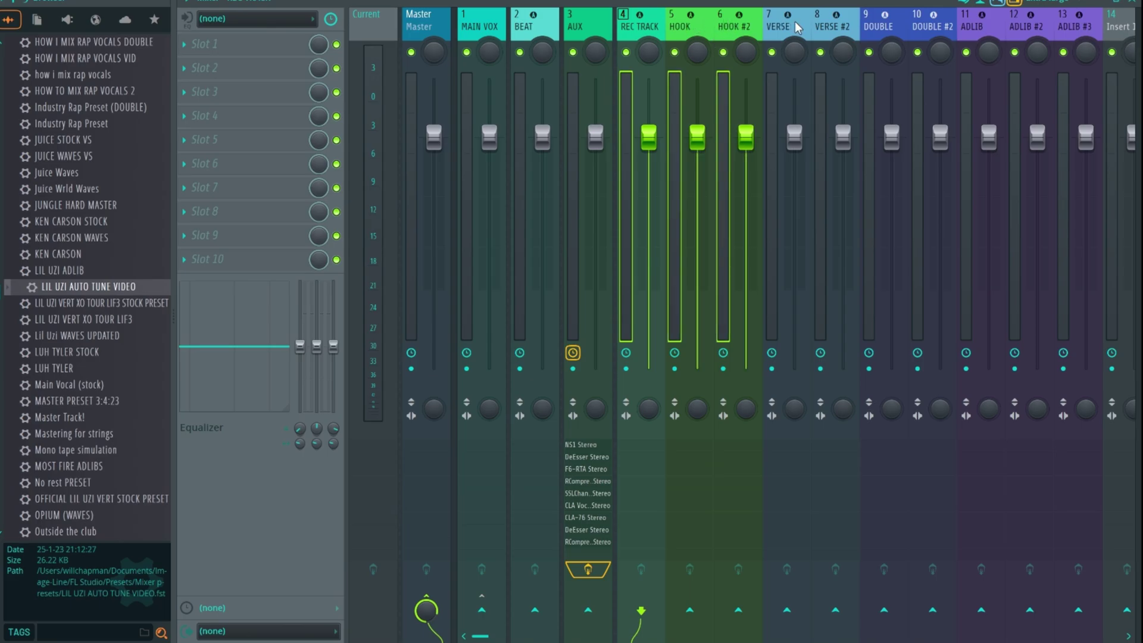
left_click(786, 26, "ctrl")
left_click(836, 27, "ctrl")
left_click(900, 36, "ctrl")
left_click(924, 26, "ctrl")
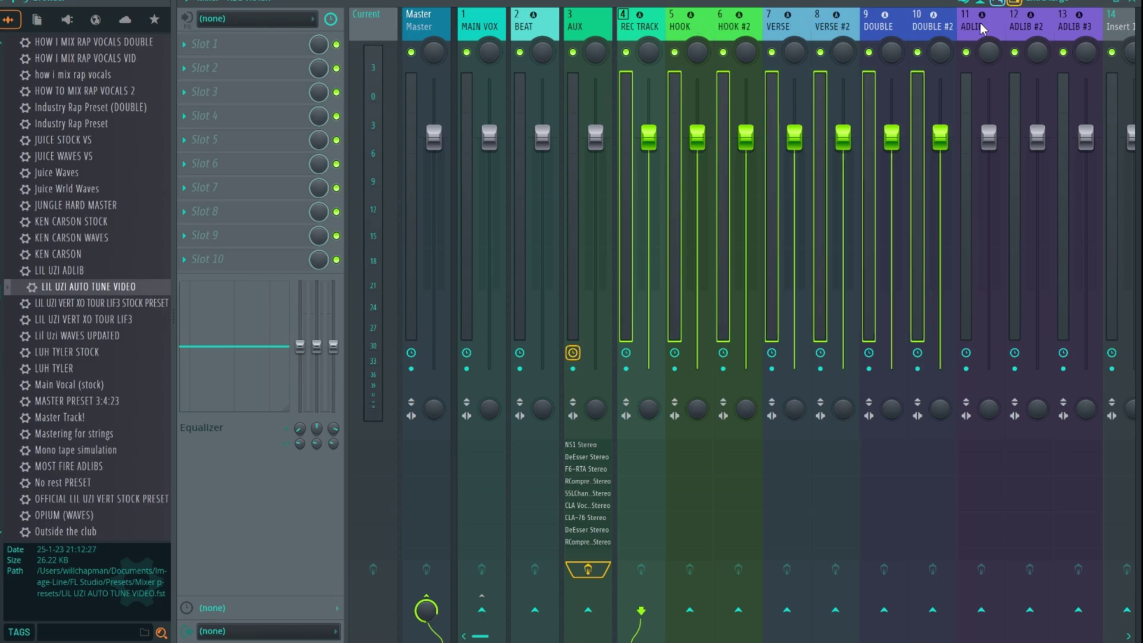
left_click(980, 23, "ctrl")
left_click(1028, 23, "ctrl")
left_click(1084, 31, "ctrl")
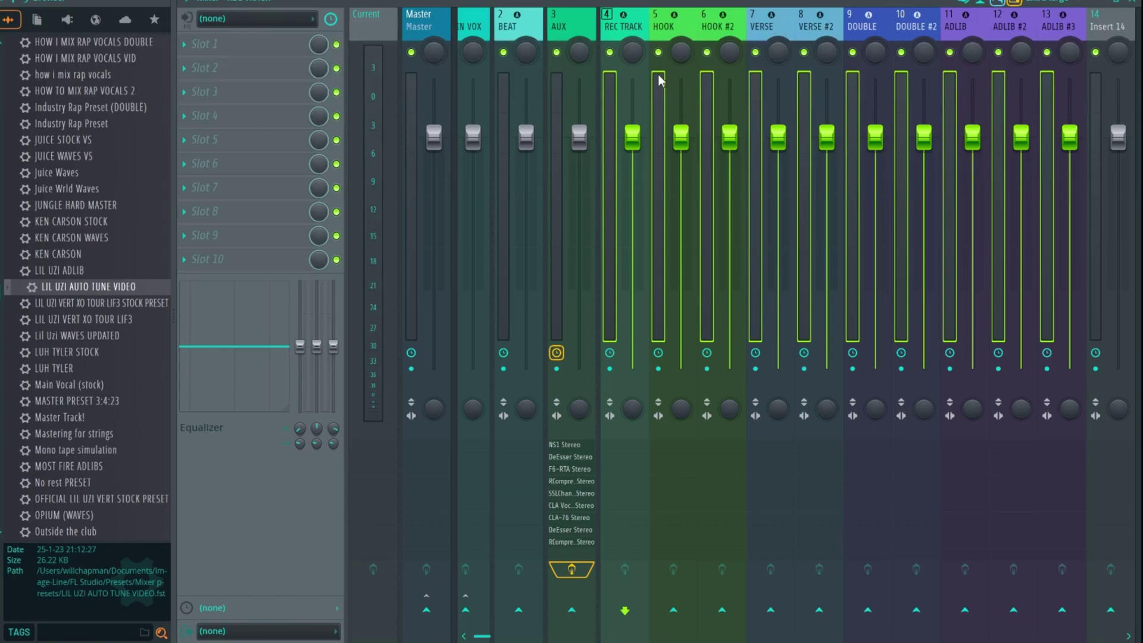
left_click(572, 610)
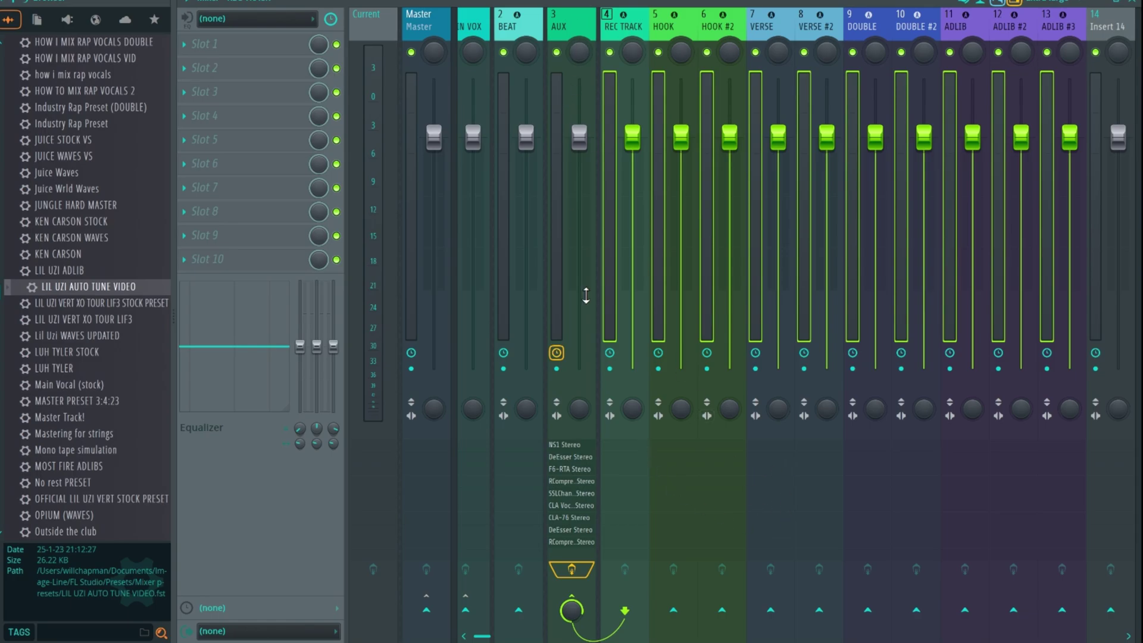
Set the REC TRACK mixer track's input to the mono MIC/LINE/HIZ 1 and disarm the track.
left_click(564, 18)
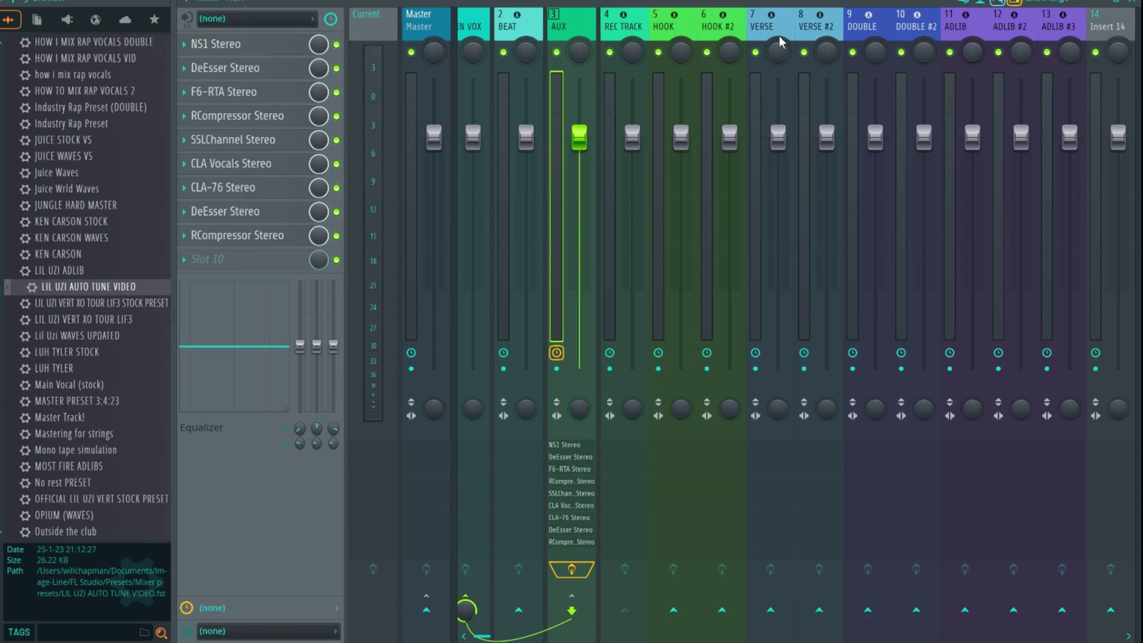
left_click(624, 24)
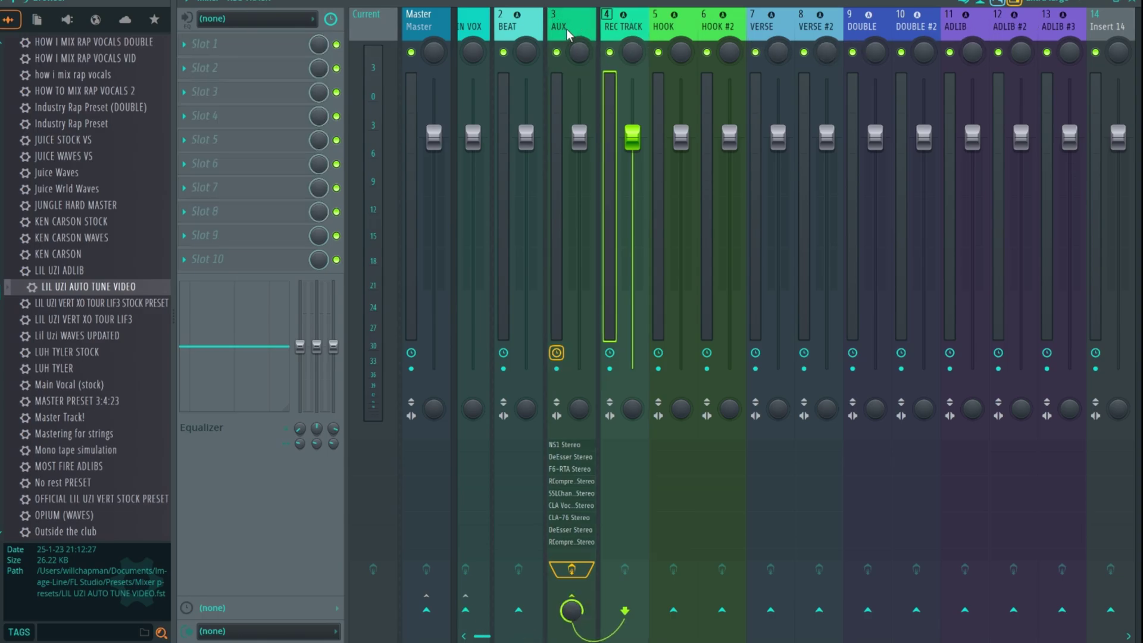
left_click(256, 19)
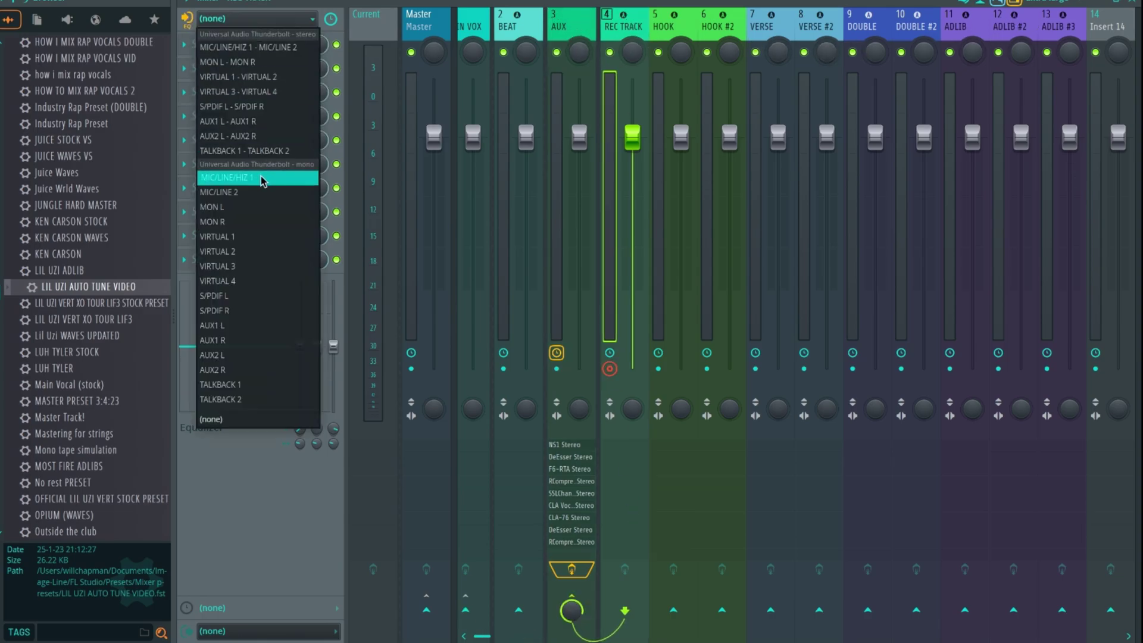
left_click(261, 177)
left_click(705, 332)
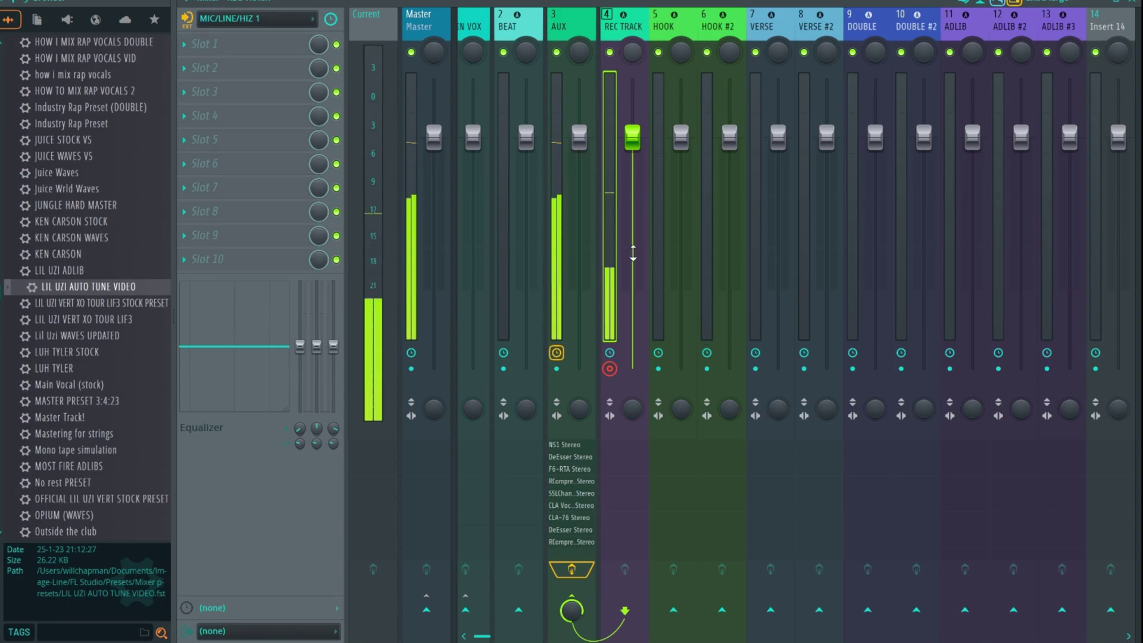
left_click(610, 368)
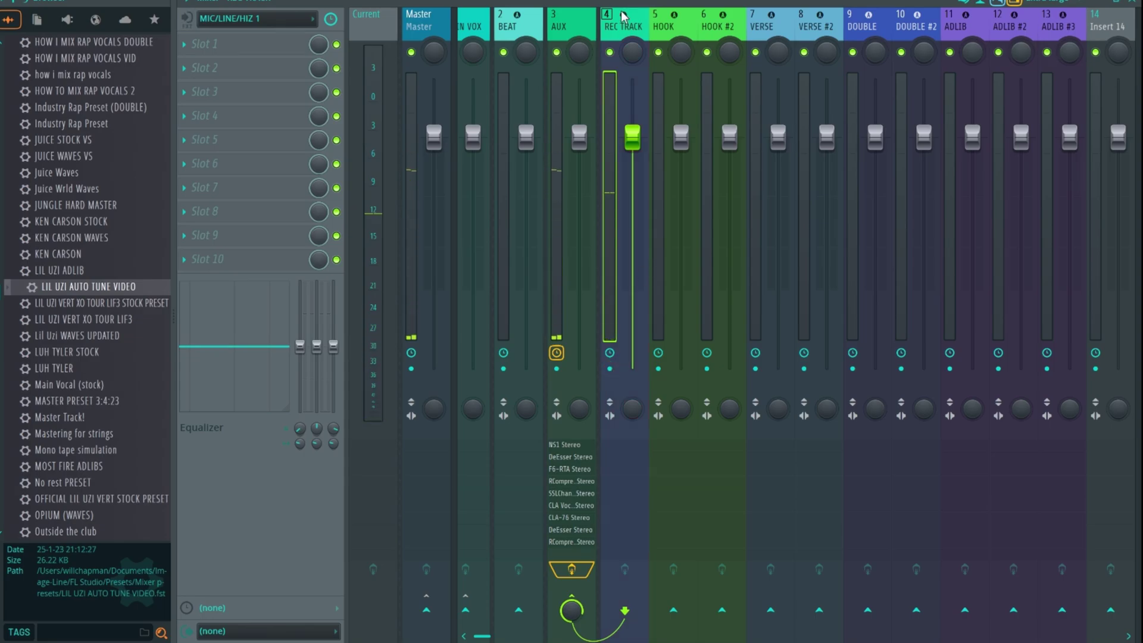
Add Waves Tune Real-Time to REC TRACK's first effect slot and set its scale to C# Natural Minor.
left_click(264, 44)
left_click(271, 62)
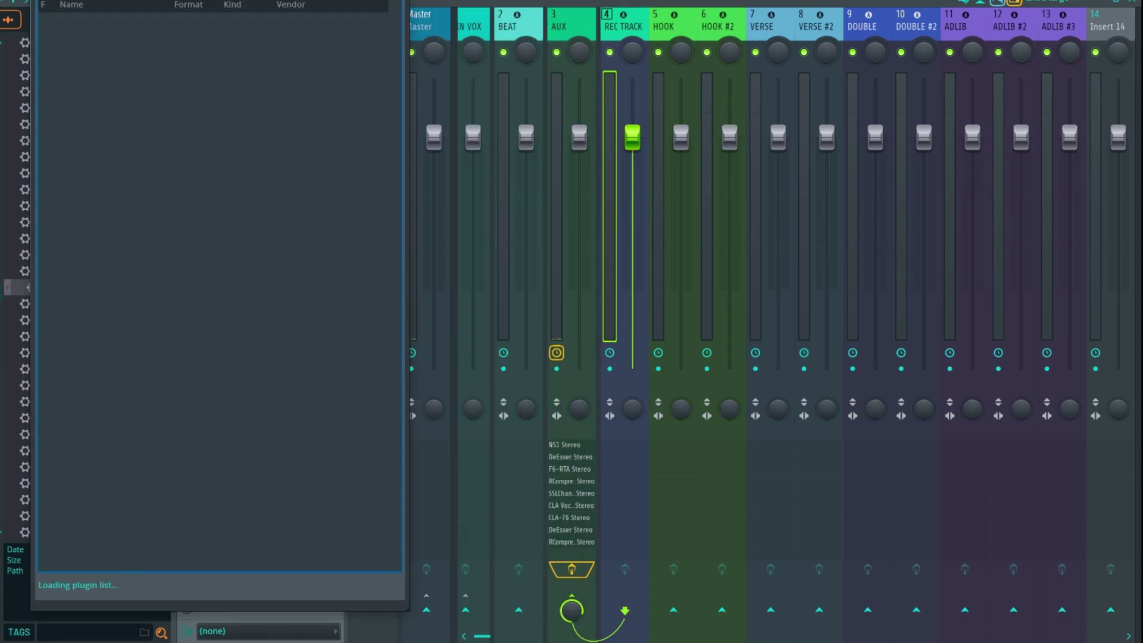
type("Wave")
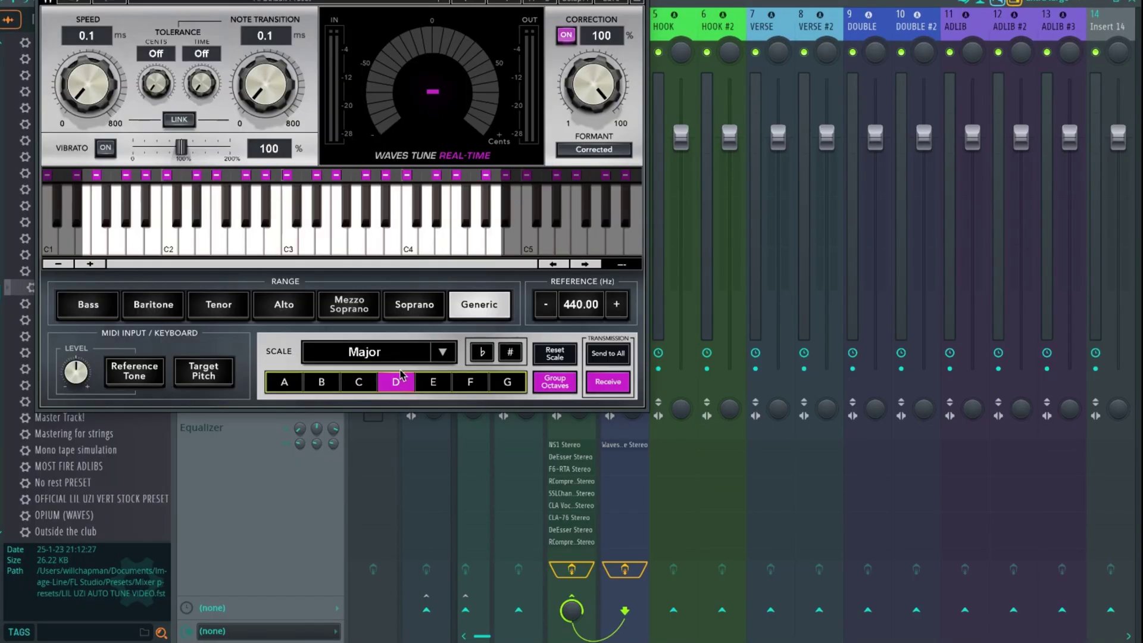
left_click(359, 382)
left_click(510, 352)
scroll(392, 354, "down", 1)
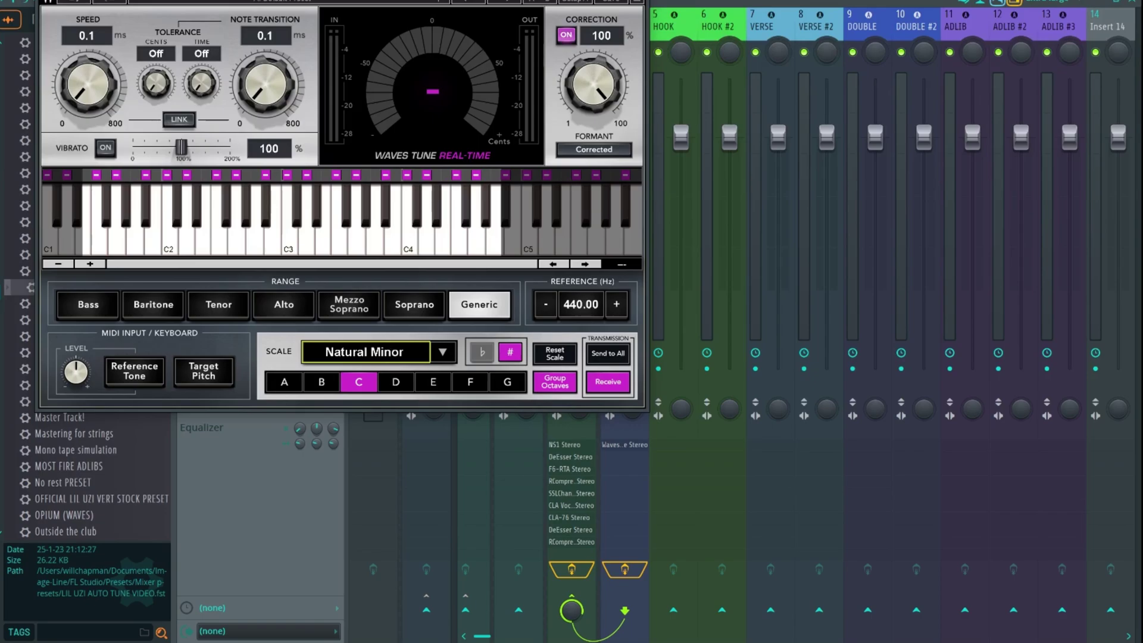
key("Escape")
Arm REC TRACK to monitor the tuned microphone signal, check the HOOK and VERSE tracks, and disarm it again.
left_click(610, 369)
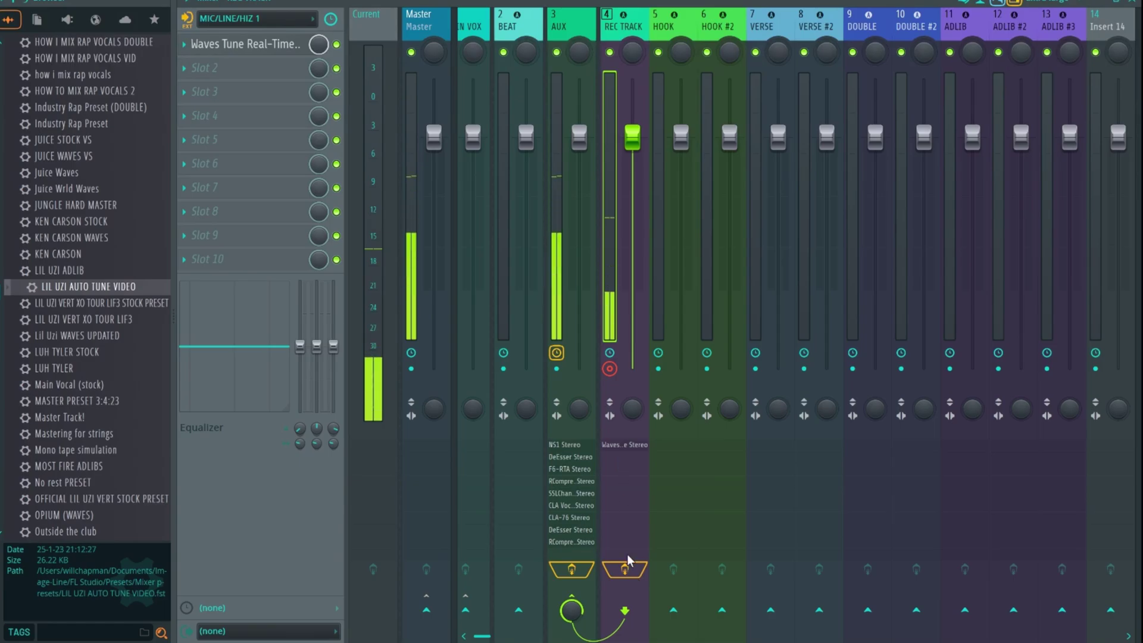
left_click(670, 26)
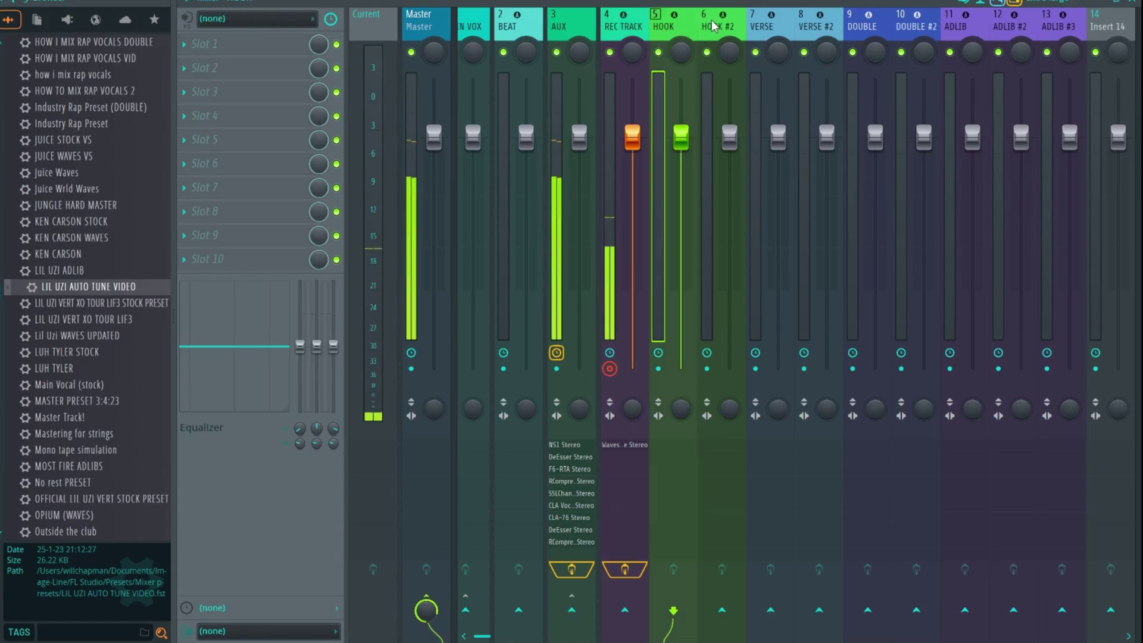
left_click(712, 21)
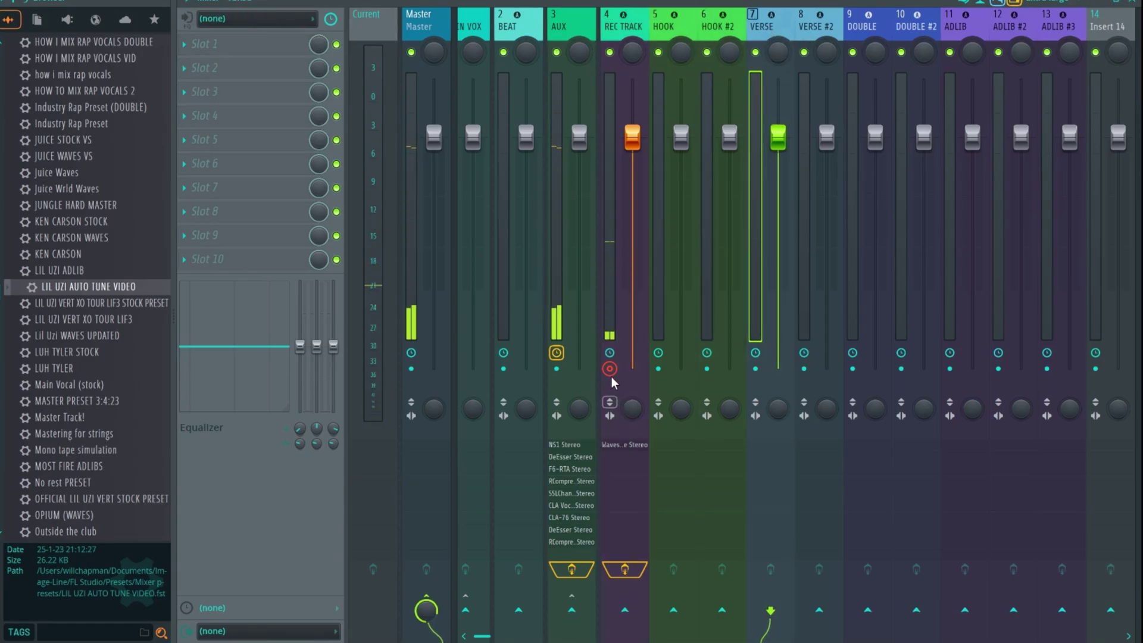
left_click(610, 368)
left_click(766, 28)
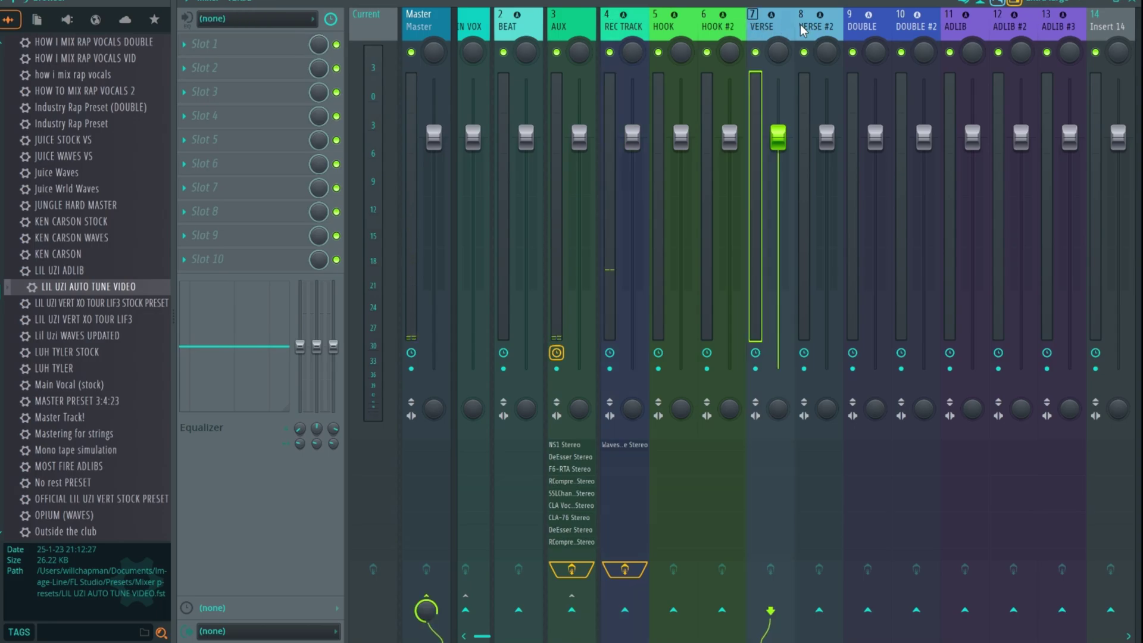
Add Fruity Flangus to the eighth effect slot of the ADLIB mixer track.
left_click(983, 26)
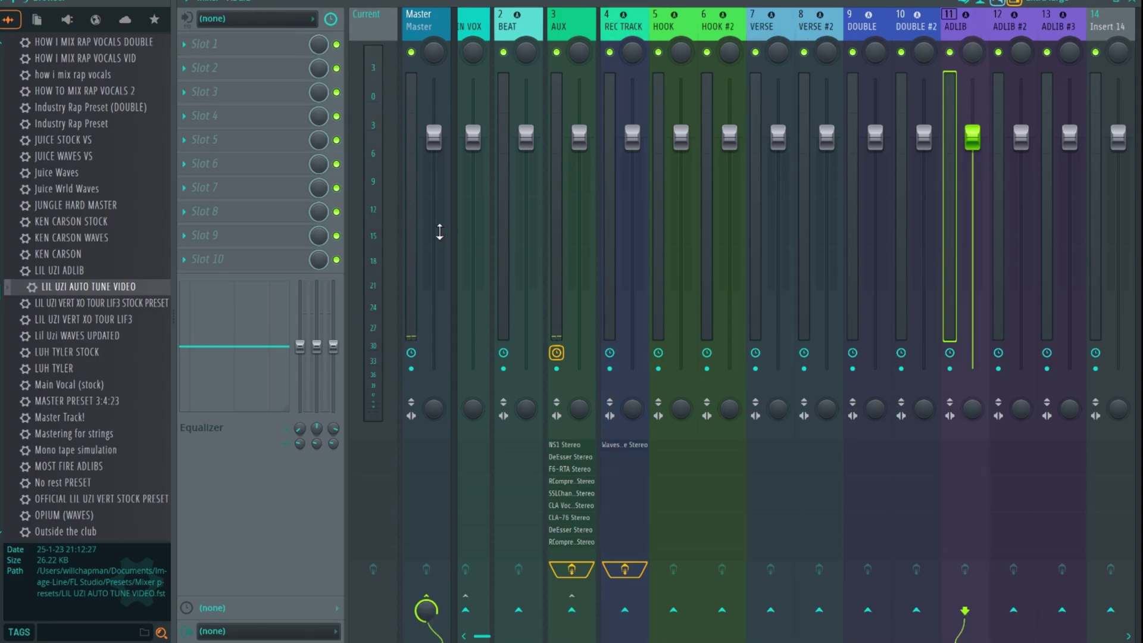
left_click(253, 213)
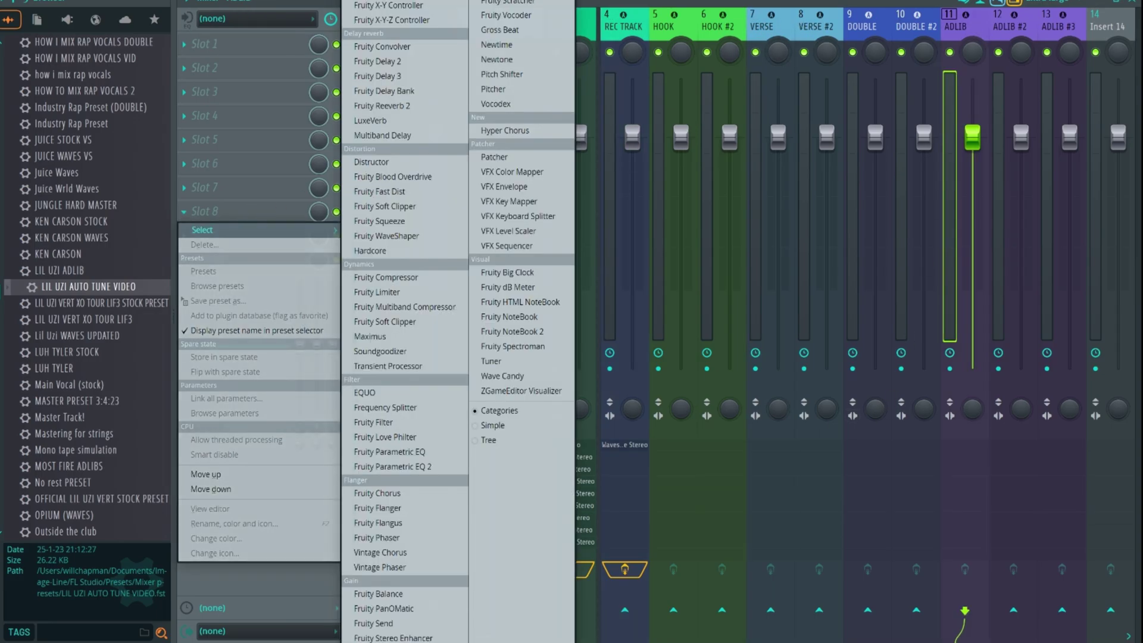
type("flangus")
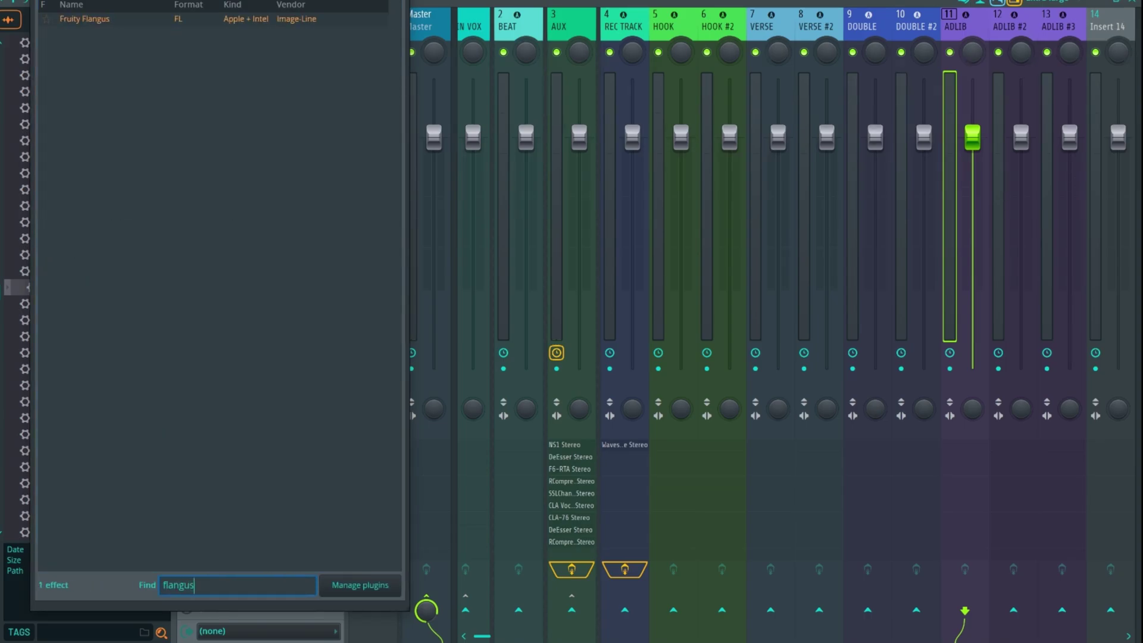
double_click(178, 19)
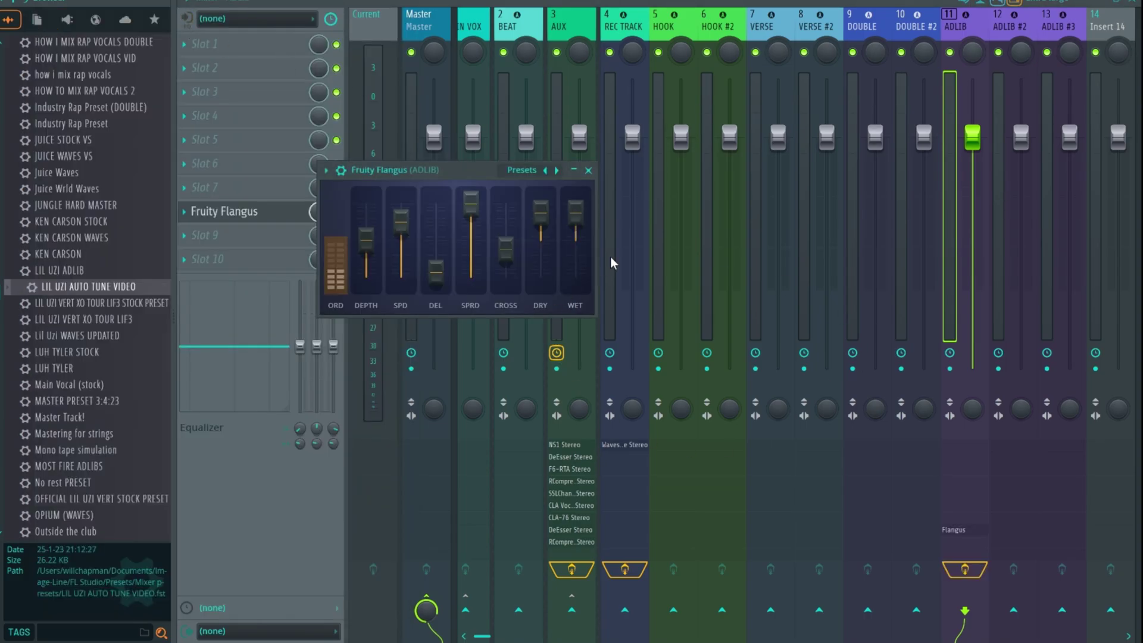
left_click(588, 170)
Add RVerb Stereo to the ADLIB track's tenth effect slot and H-Delay Stereo to its ninth slot.
left_click(247, 238)
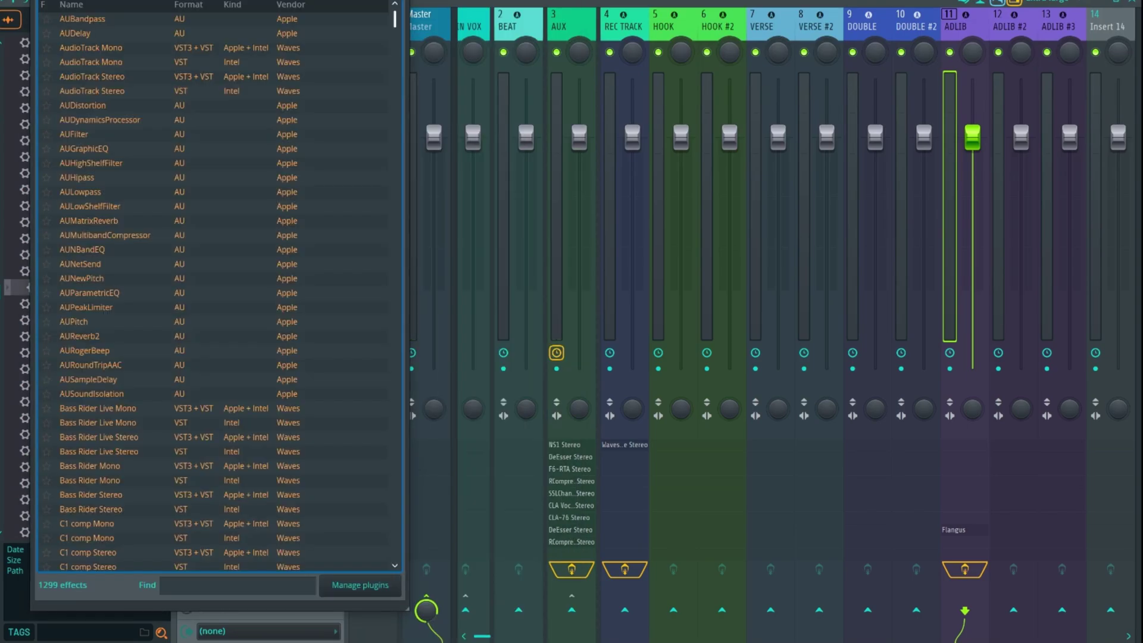
type("reve")
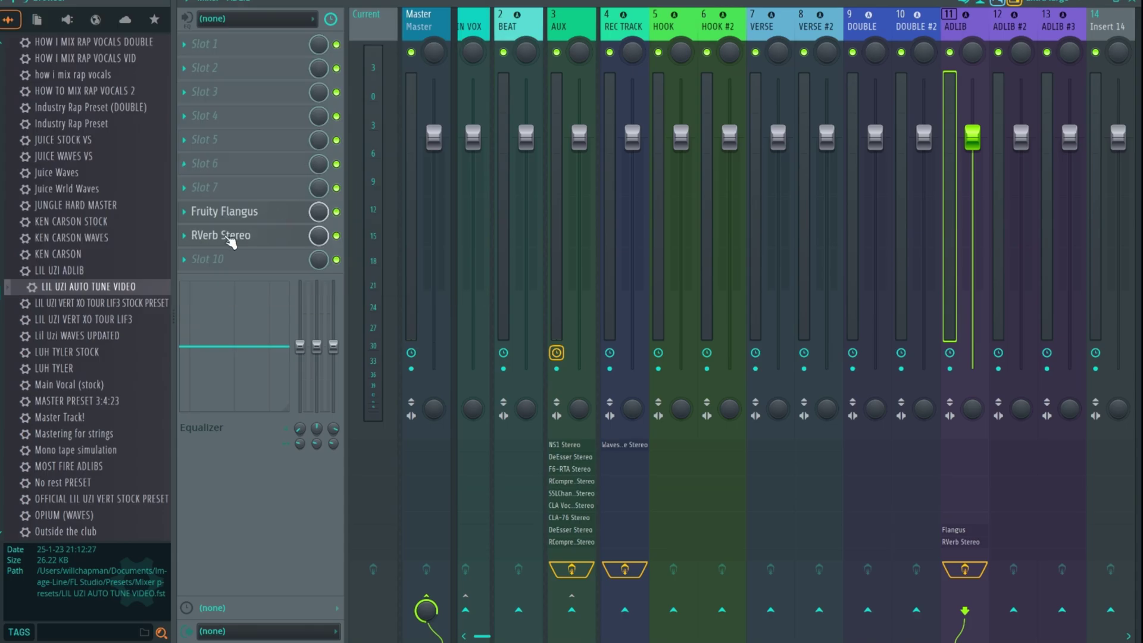
left_click(230, 238)
left_click(357, 24)
type("h-")
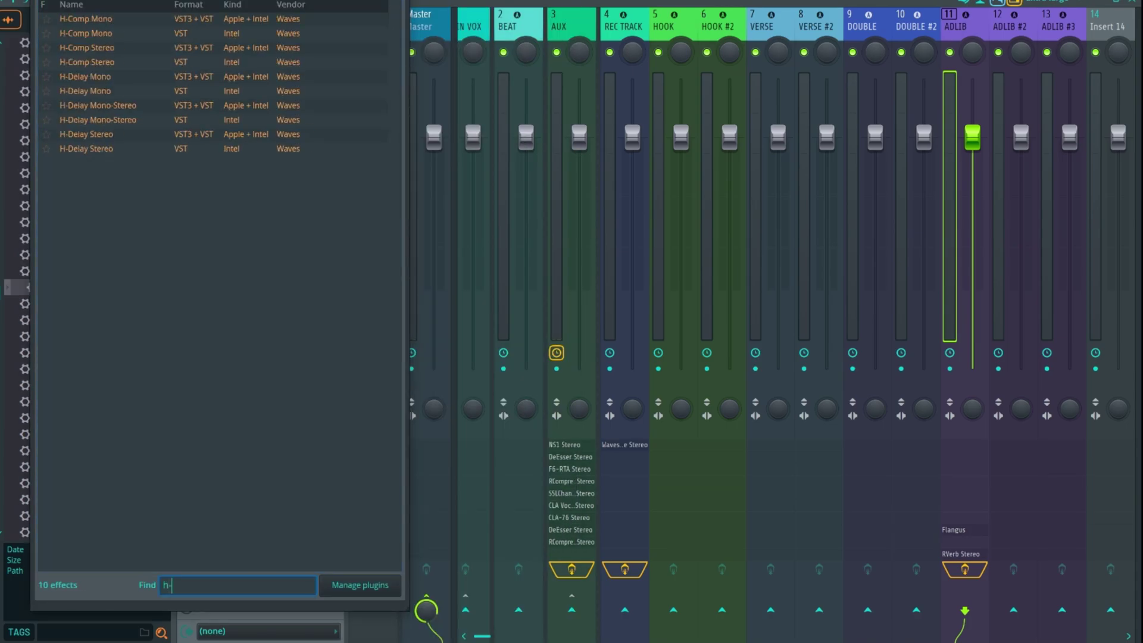
type("de")
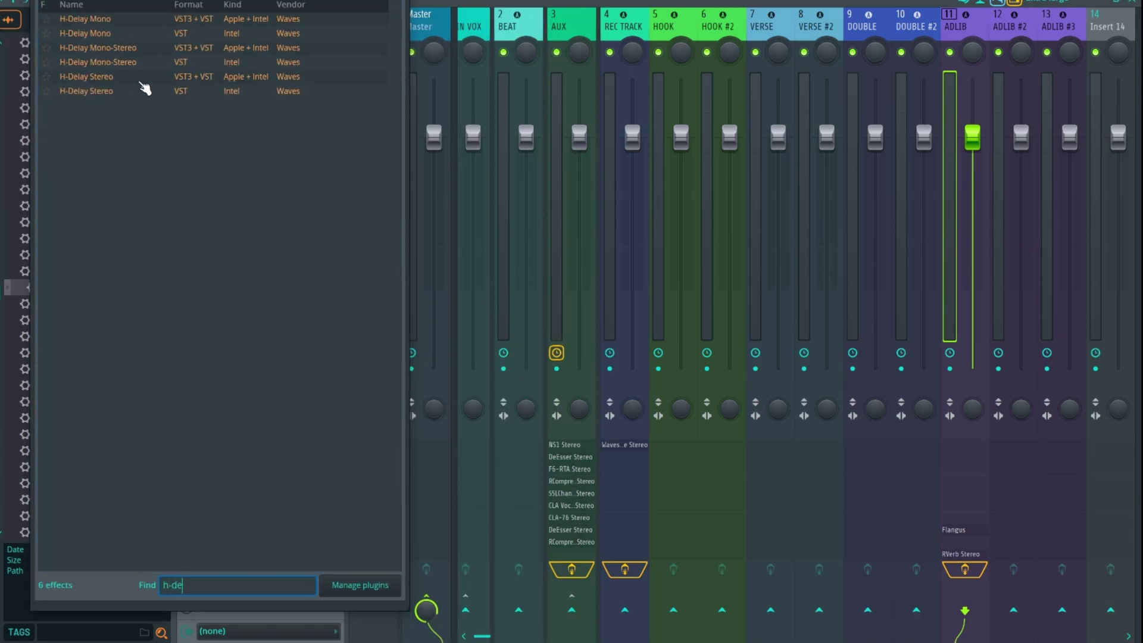
double_click(138, 81)
left_click(226, 235)
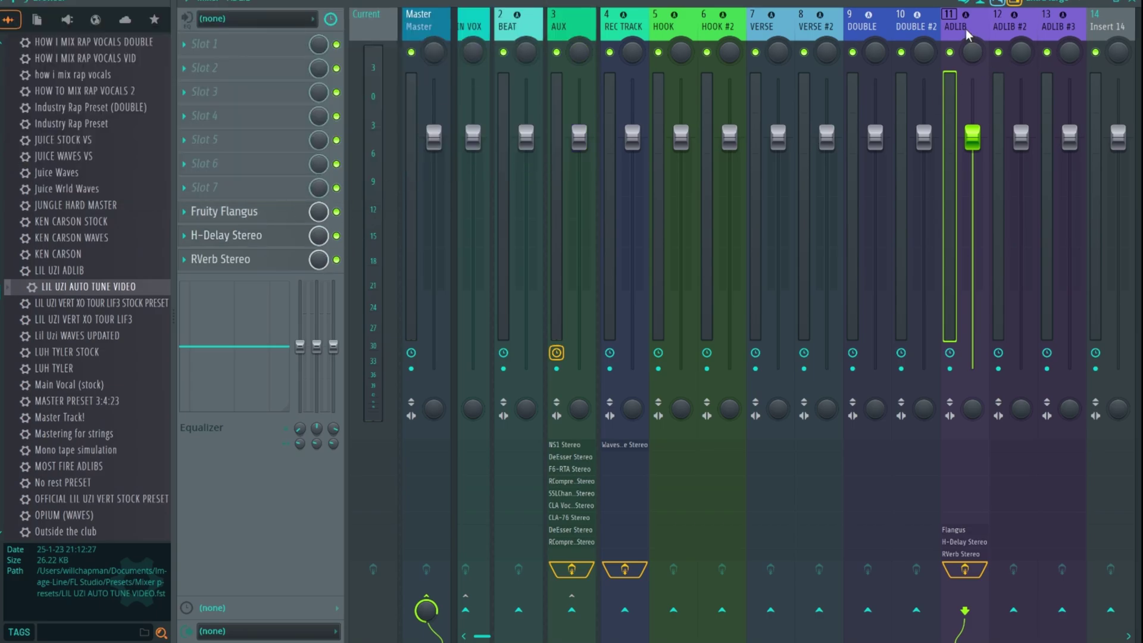
Record a short vocal take onto REC TRACK in the playlist.
key("F5")
key("space")
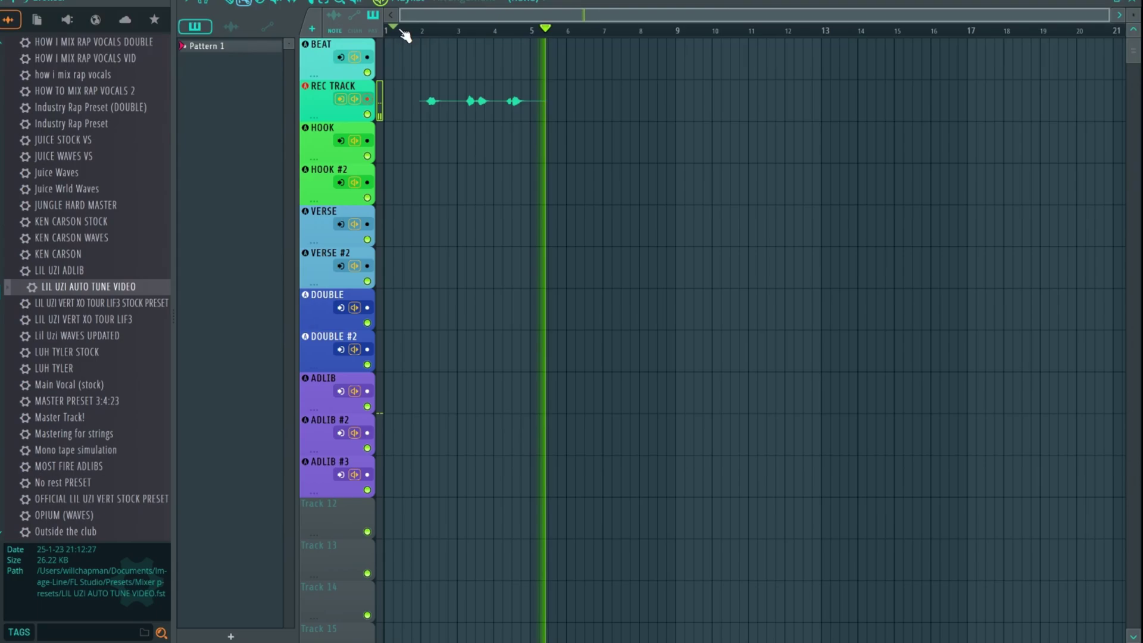
key("space")
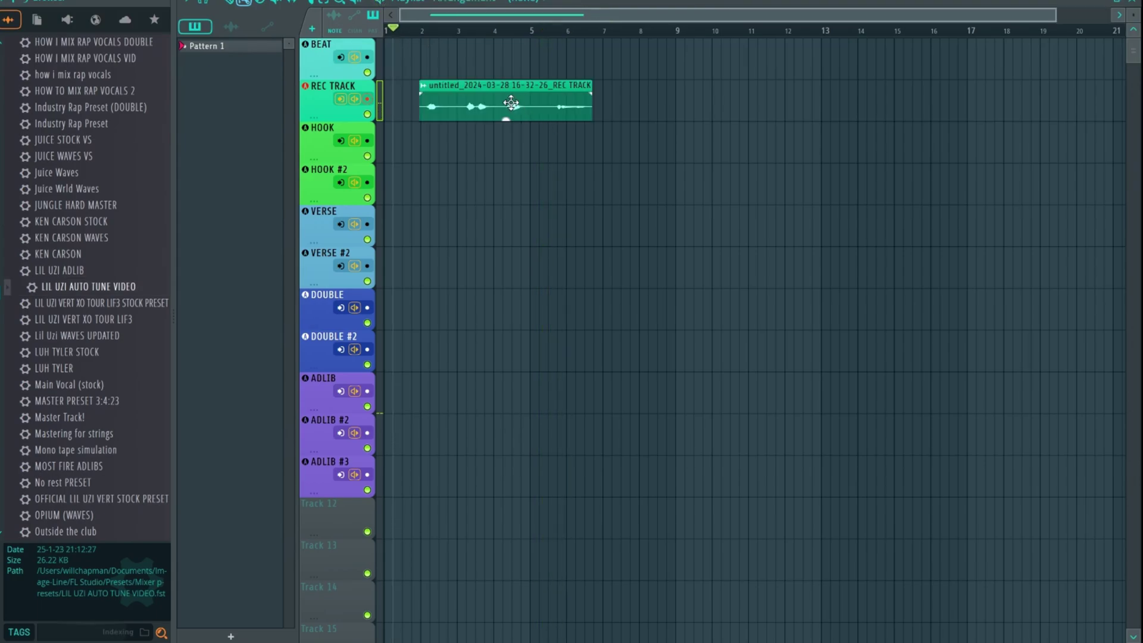
Move the recorded REC TRACK clip to the ADLIB playlist track and play it back with REC TRACK disarmed.
left_click_drag(511, 106, 512, 396)
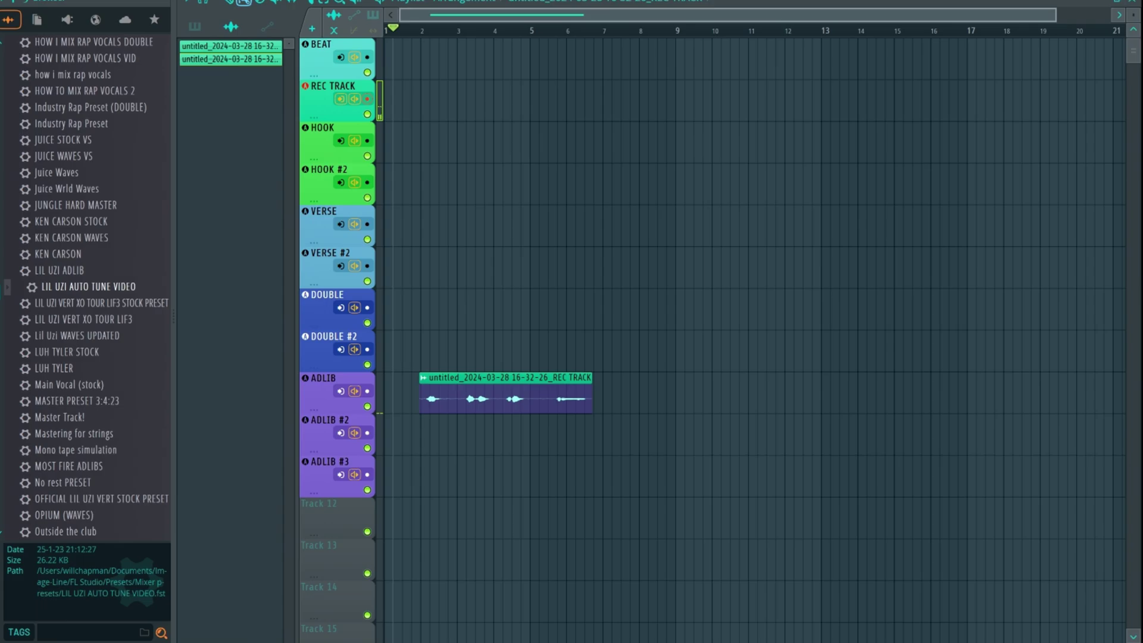
left_click(368, 100)
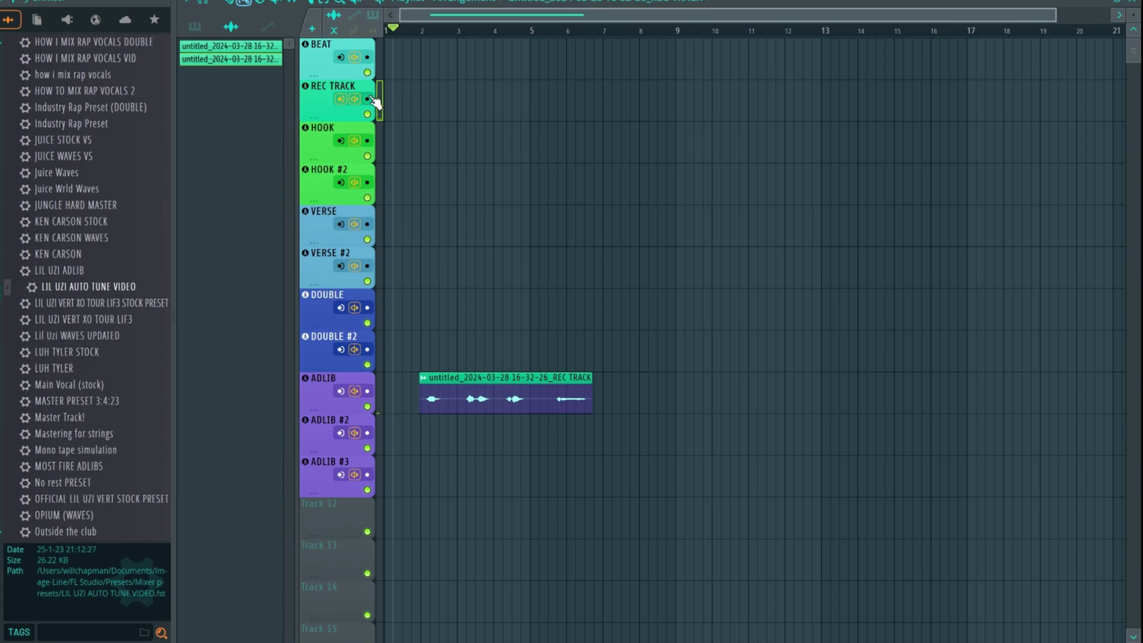
left_click(439, 30)
key("space")
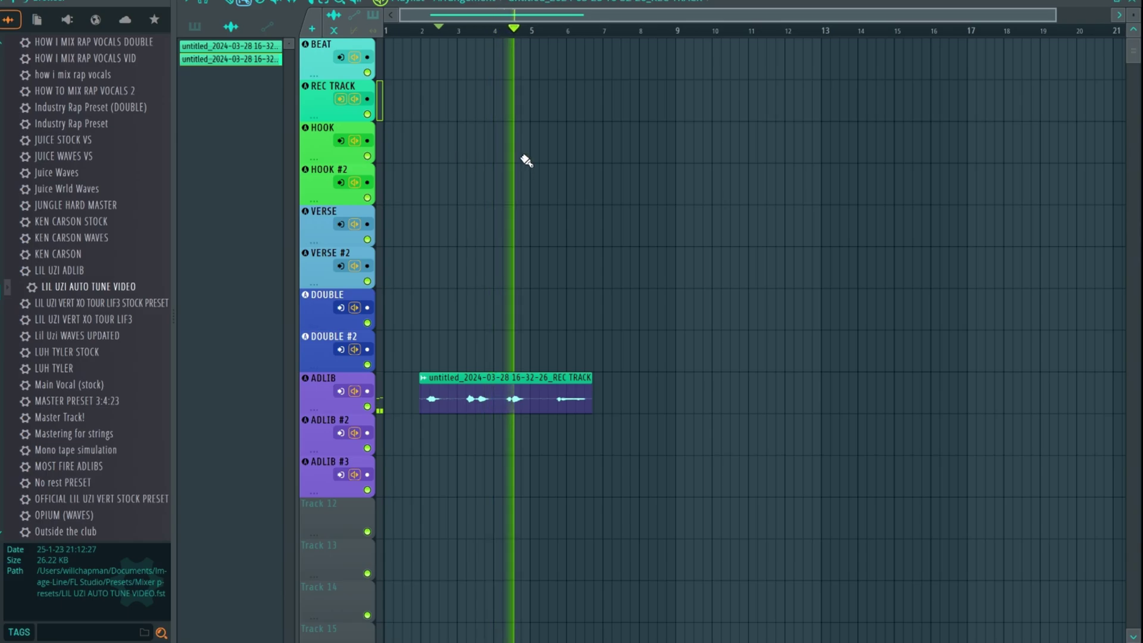
Review the effect chains on the ADLIB, REC TRACK, AUX and HOOK mixer tracks.
key("F9")
left_click(964, 26)
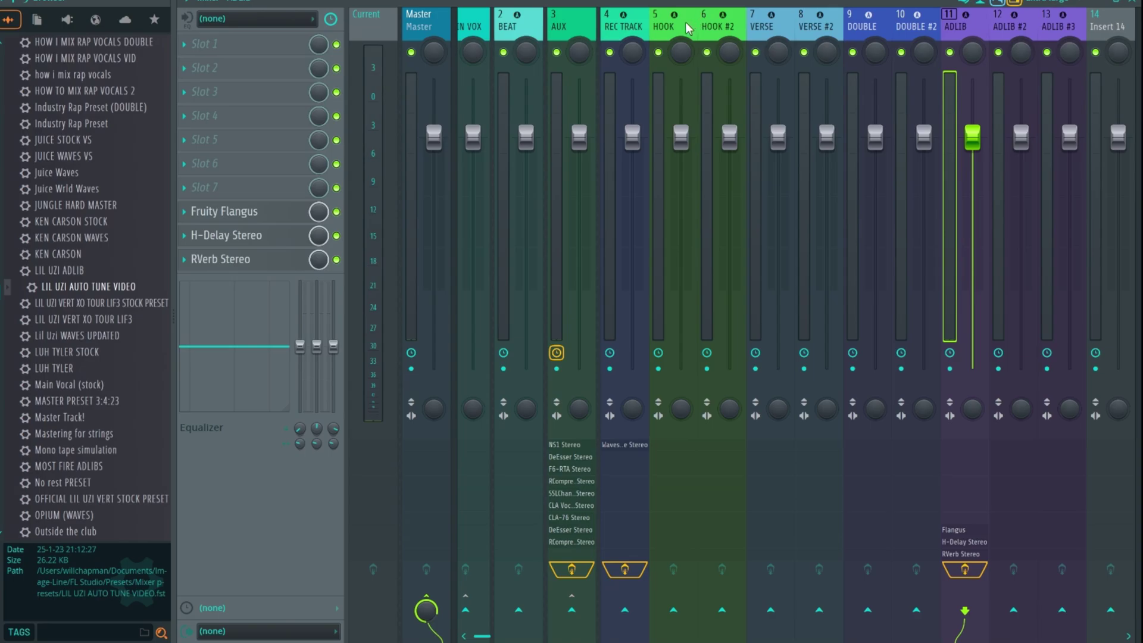
left_click(632, 27)
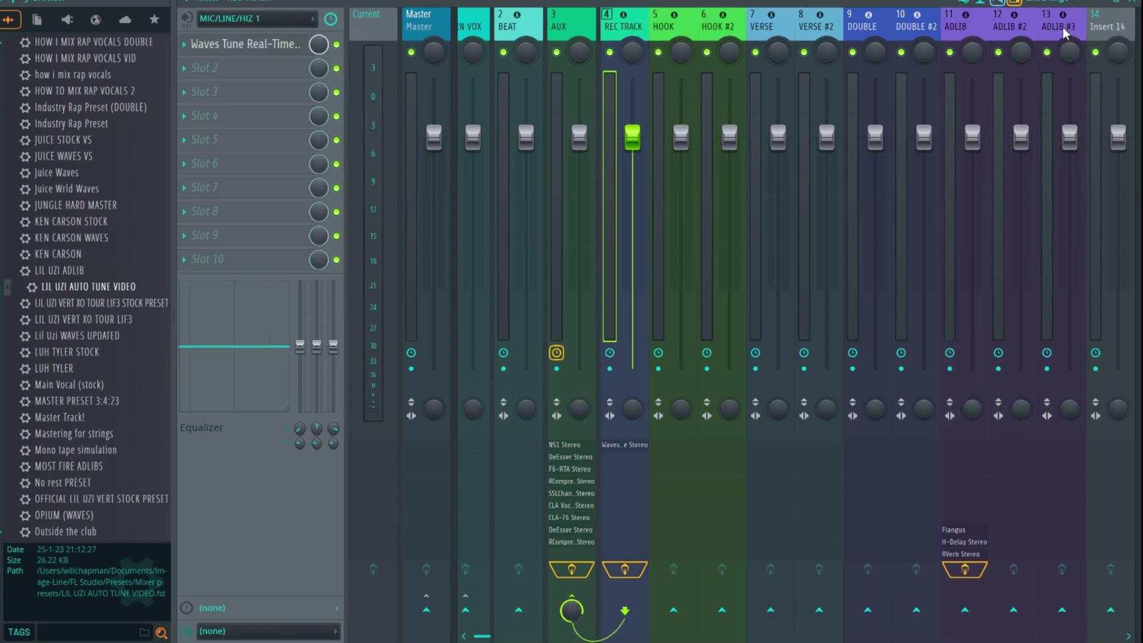
left_click(568, 26)
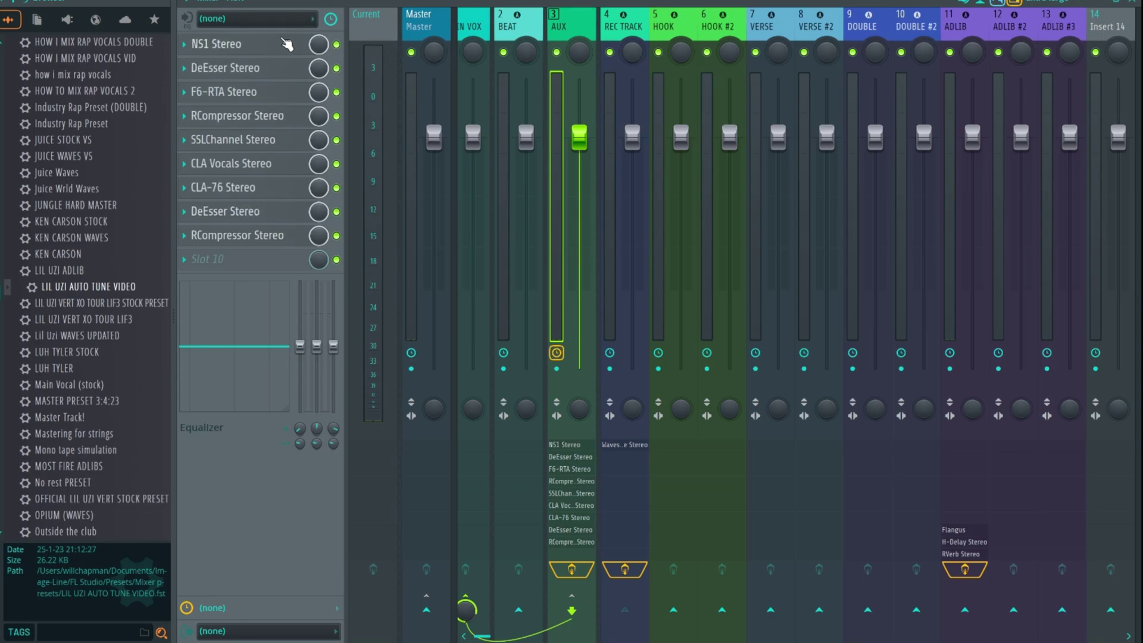
left_click(625, 26)
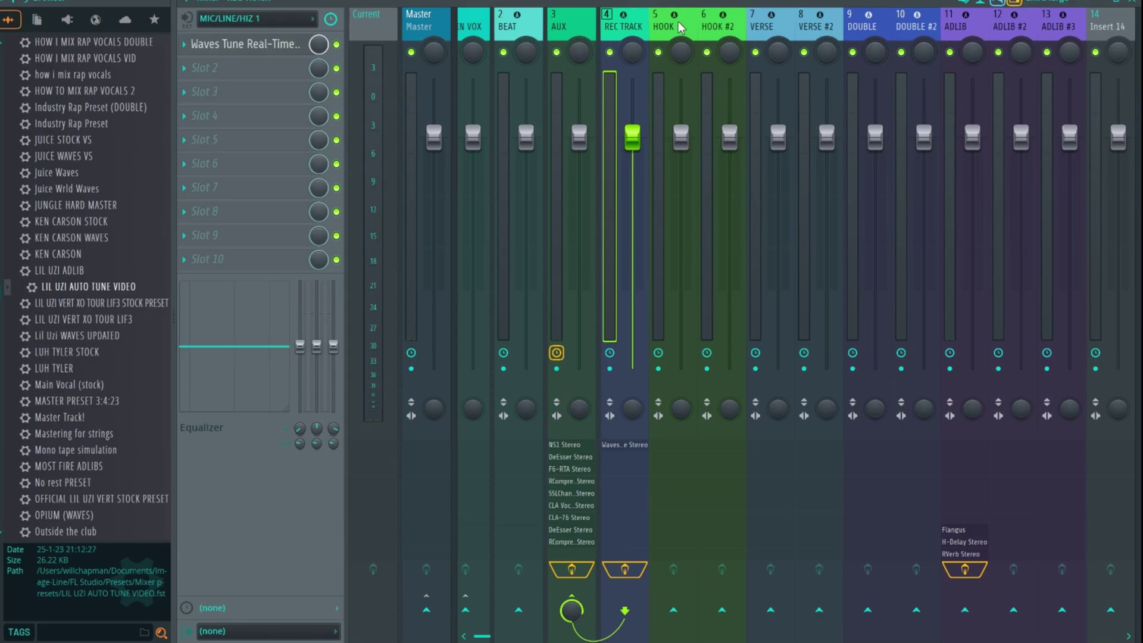
left_click(678, 23)
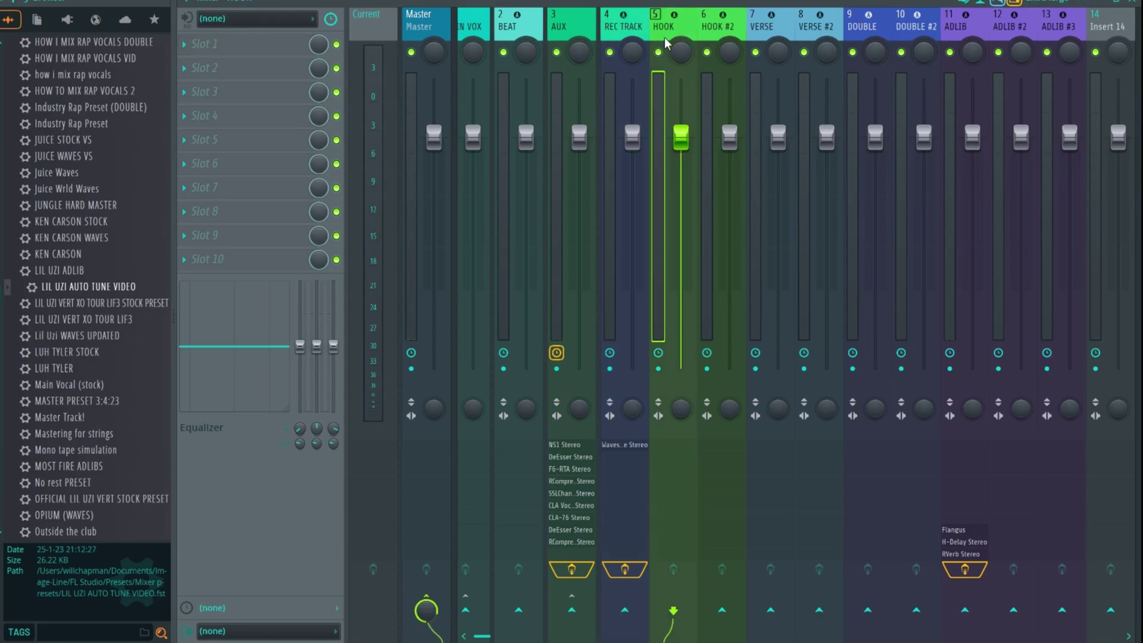
left_click(623, 30)
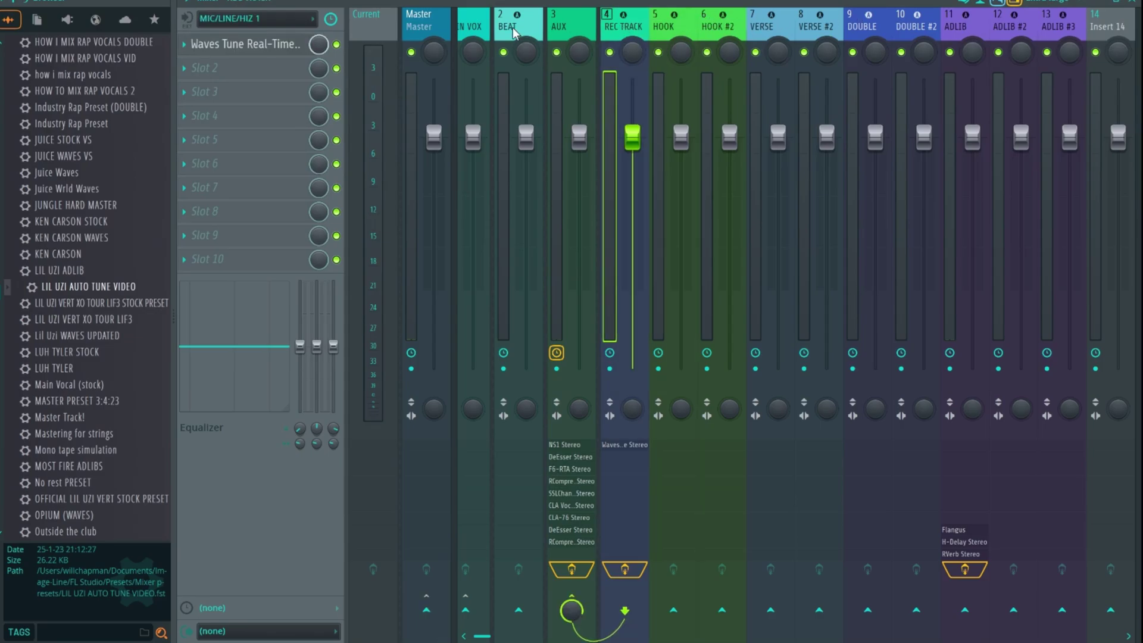
Add CLA-2A Stereo to the first effect slot of the MAIN VOX mixer track.
scroll(512, 28, "left", 1)
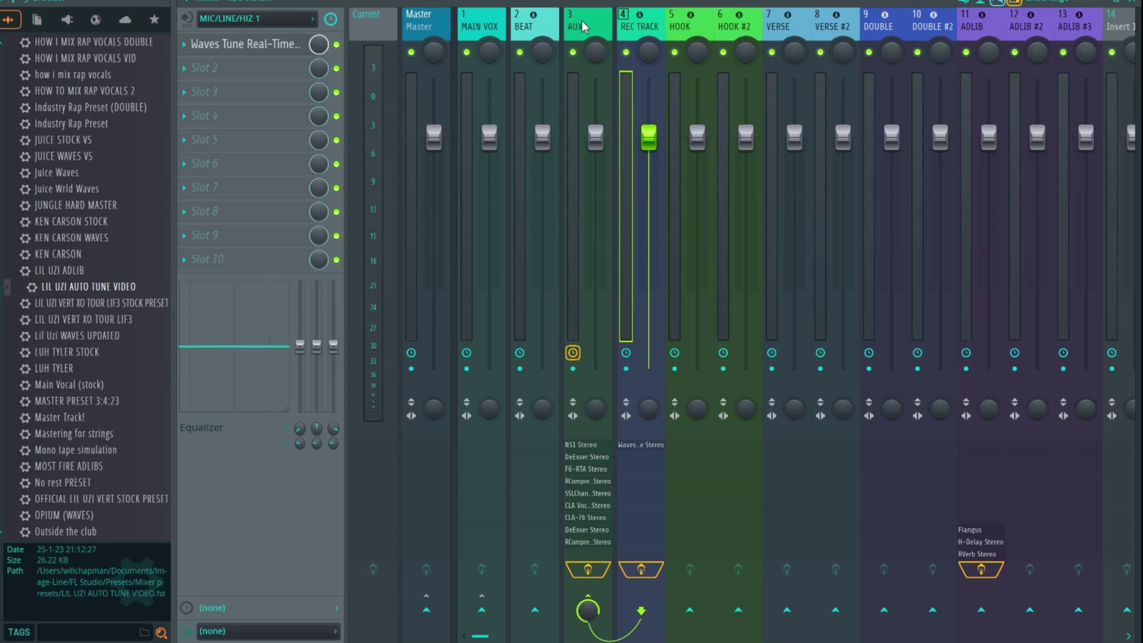
left_click(581, 26)
left_click(484, 27)
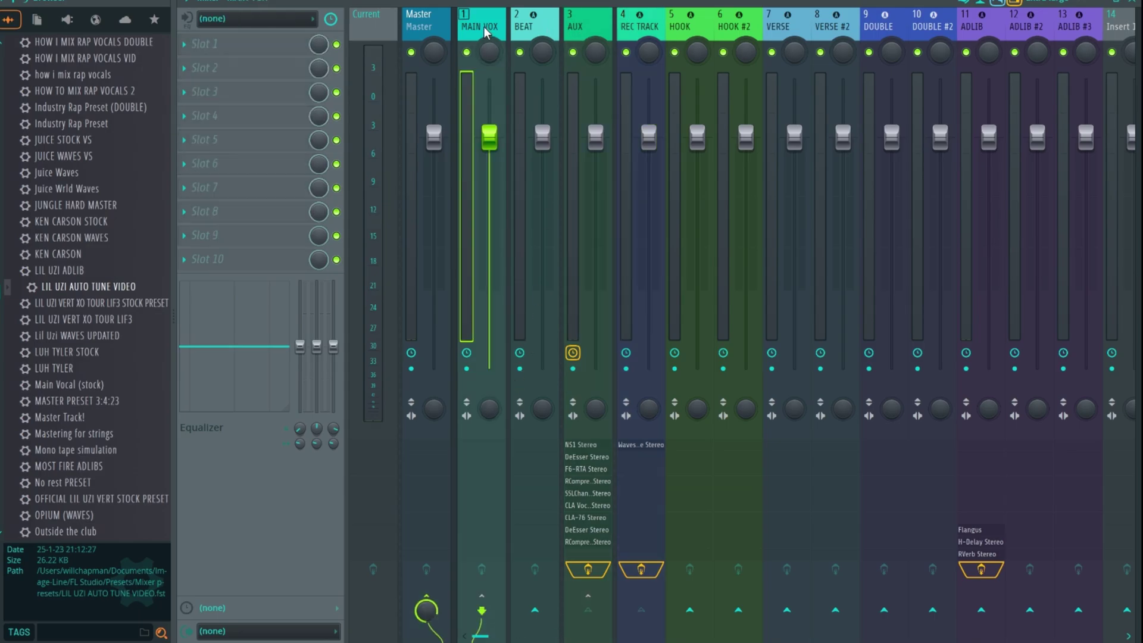
left_click(265, 46)
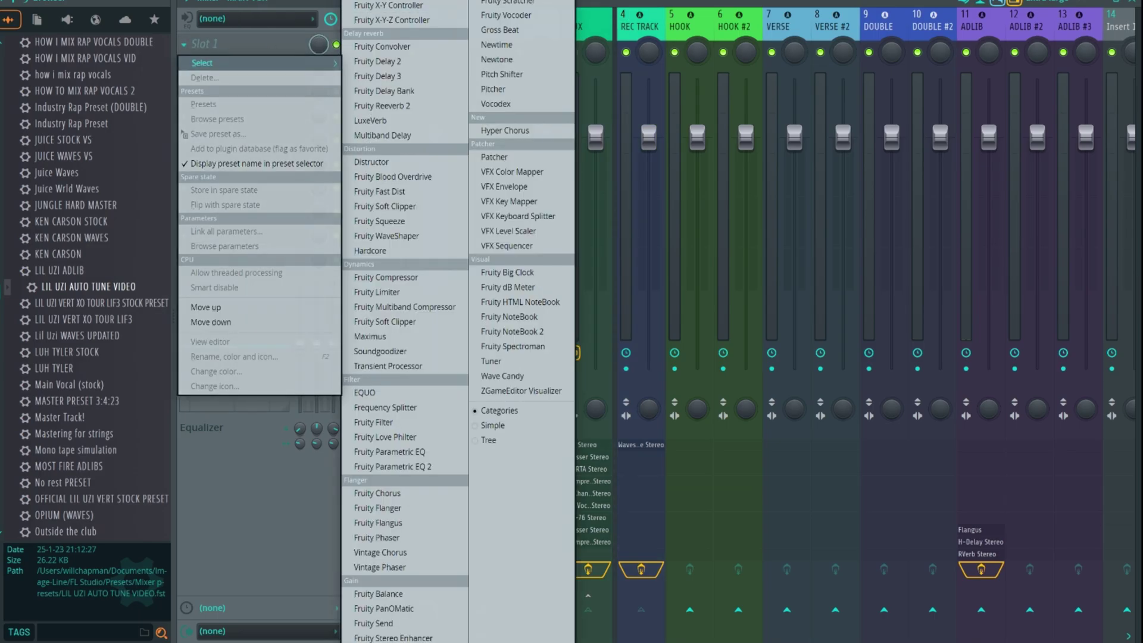
left_click(381, 6)
type("cla")
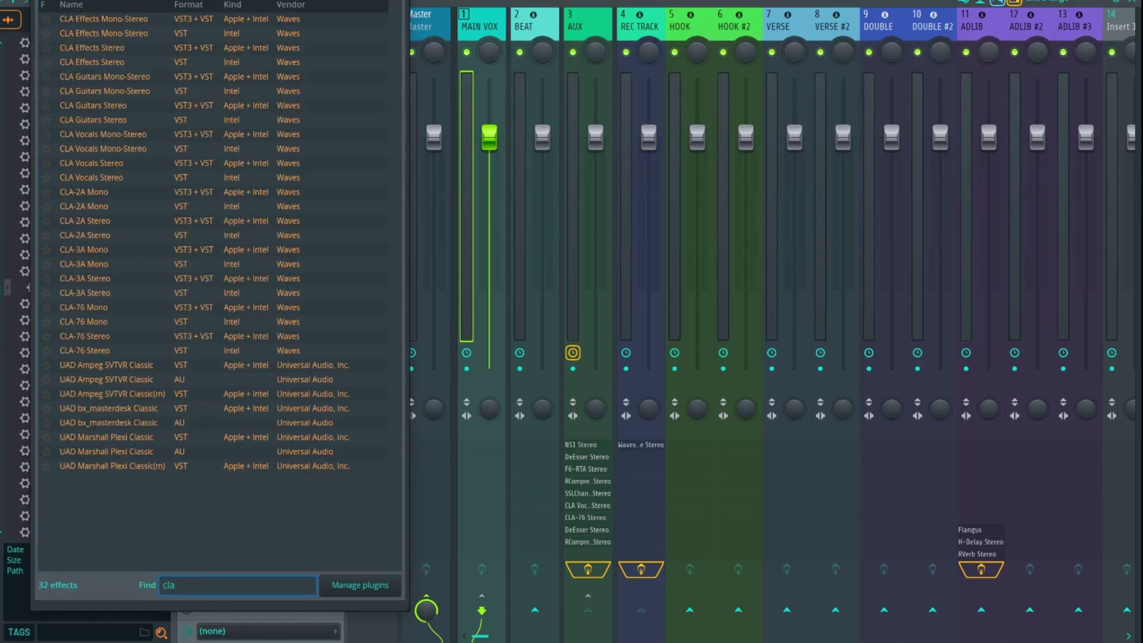
left_click(196, 220)
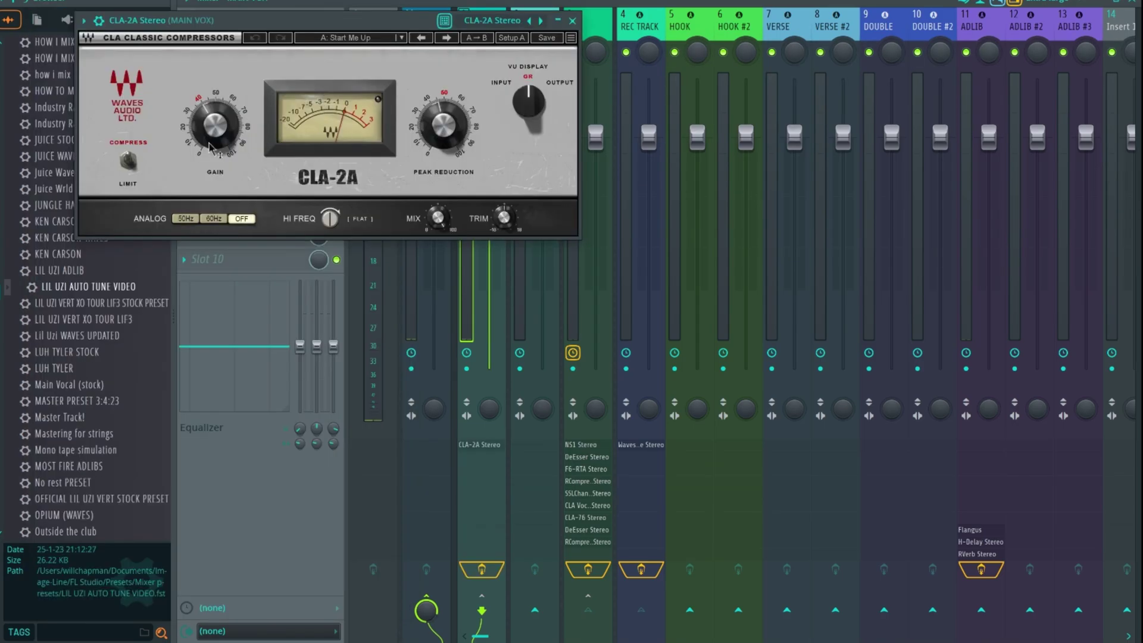
Load the Vox preset in the MAIN VOX track's CLA-2A compressor and close the plugin window.
left_click(352, 37)
left_click(455, 250)
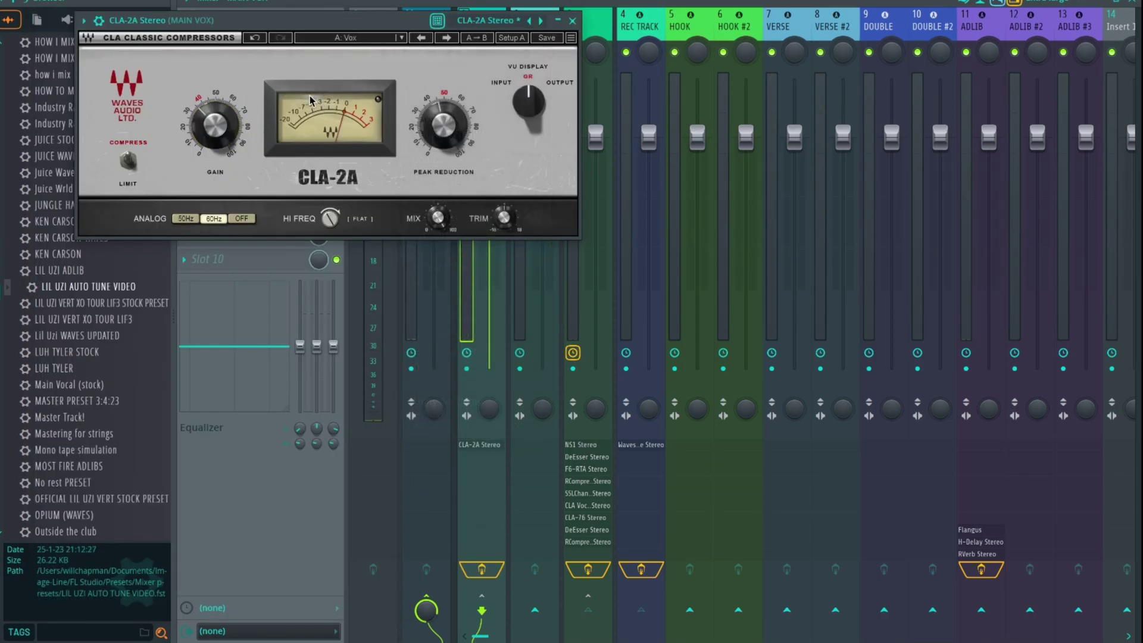
left_click(572, 23)
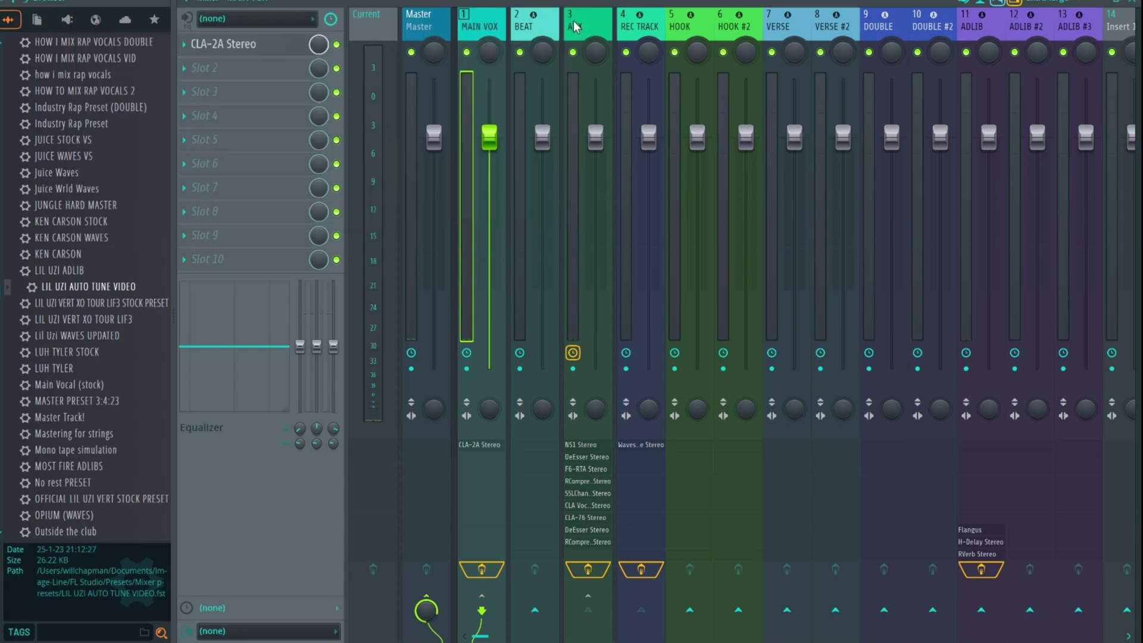
Review the effects and routing of the HOOK, AUX, MAIN VOX, BEAT and REC TRACK mixer tracks.
left_click(655, 28)
left_click(706, 27)
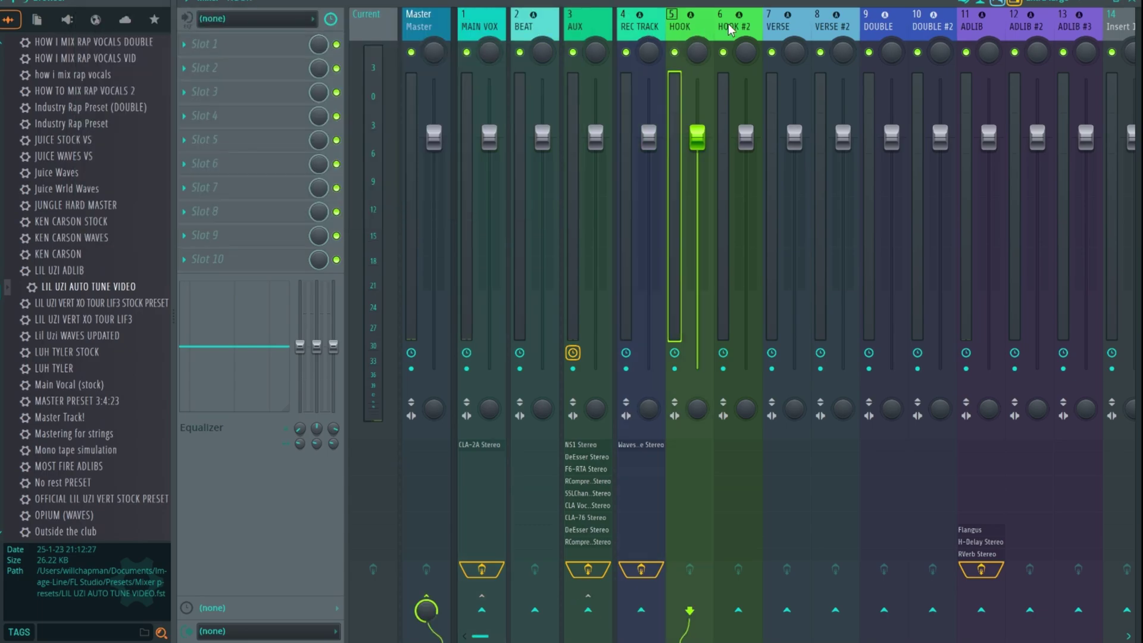
left_click(735, 26)
left_click(581, 29)
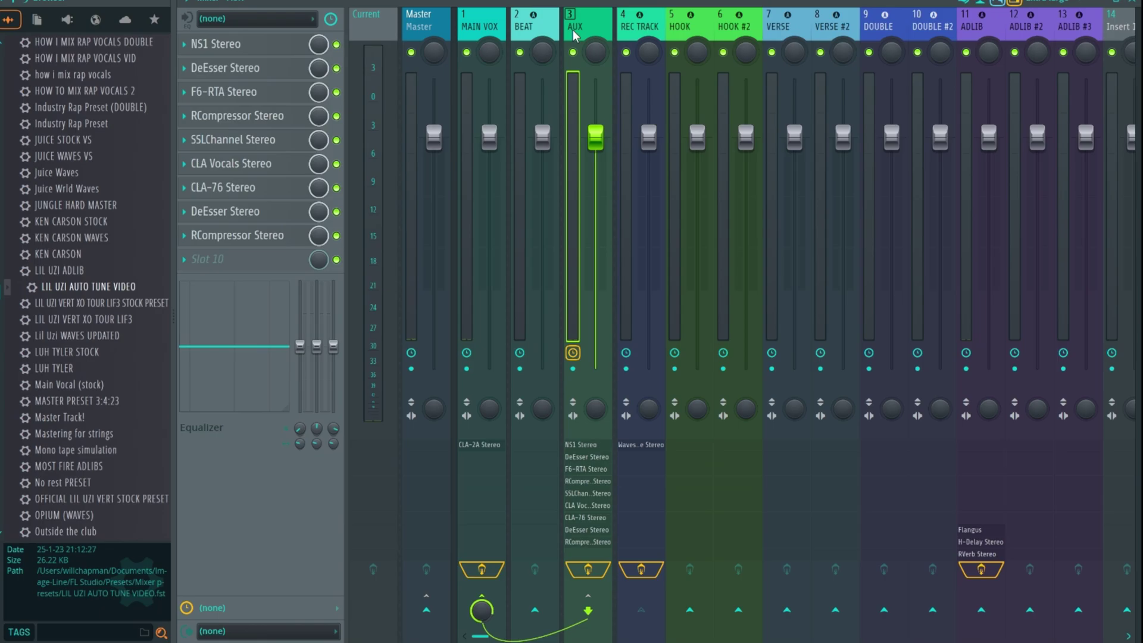
left_click(478, 27)
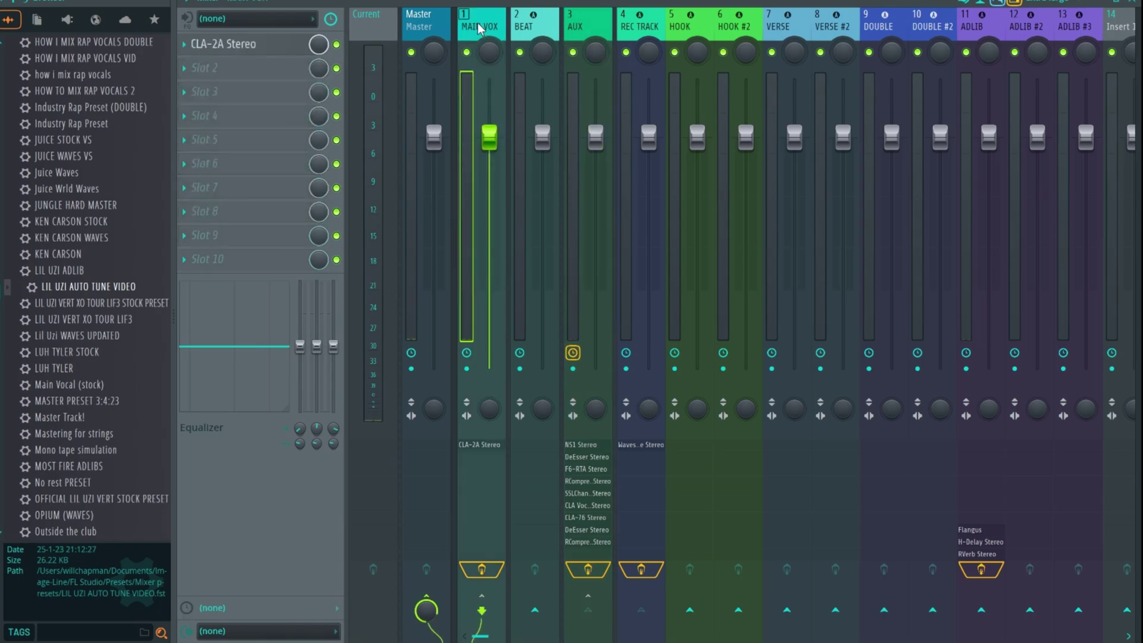
left_click(532, 27)
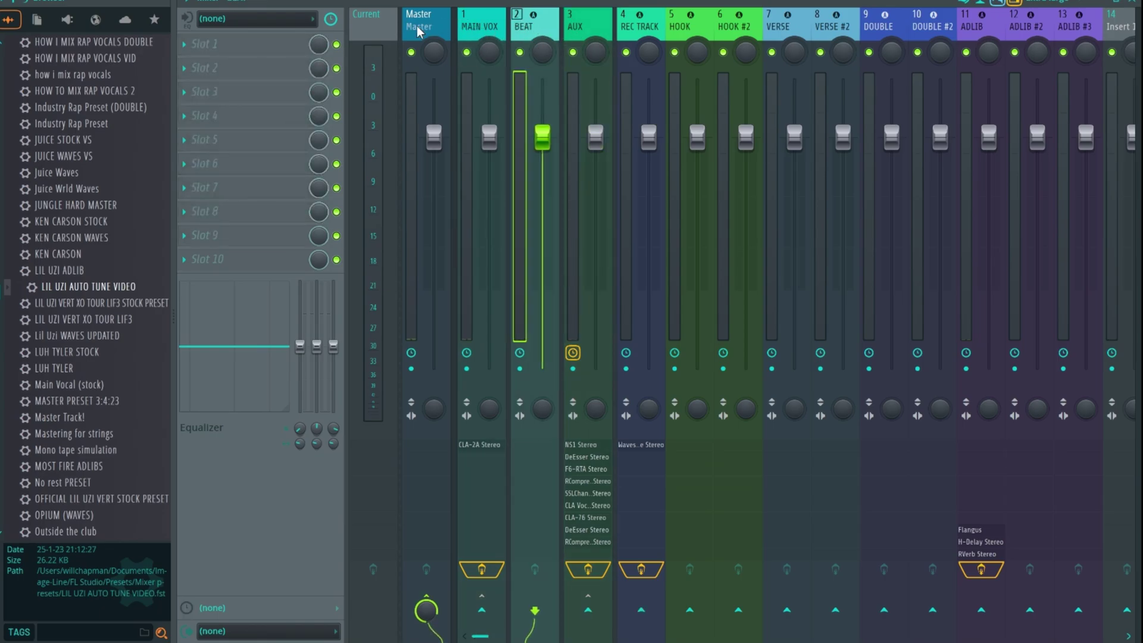
left_click(492, 29)
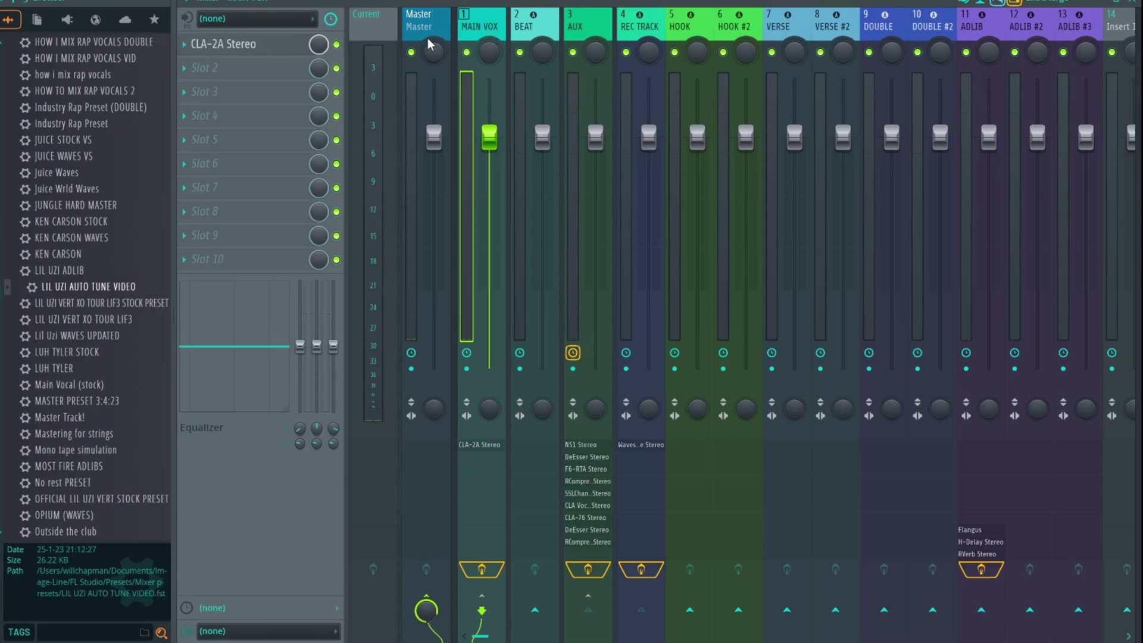
scroll(984, 31, "right", 1)
scroll(980, 30, "right", 5)
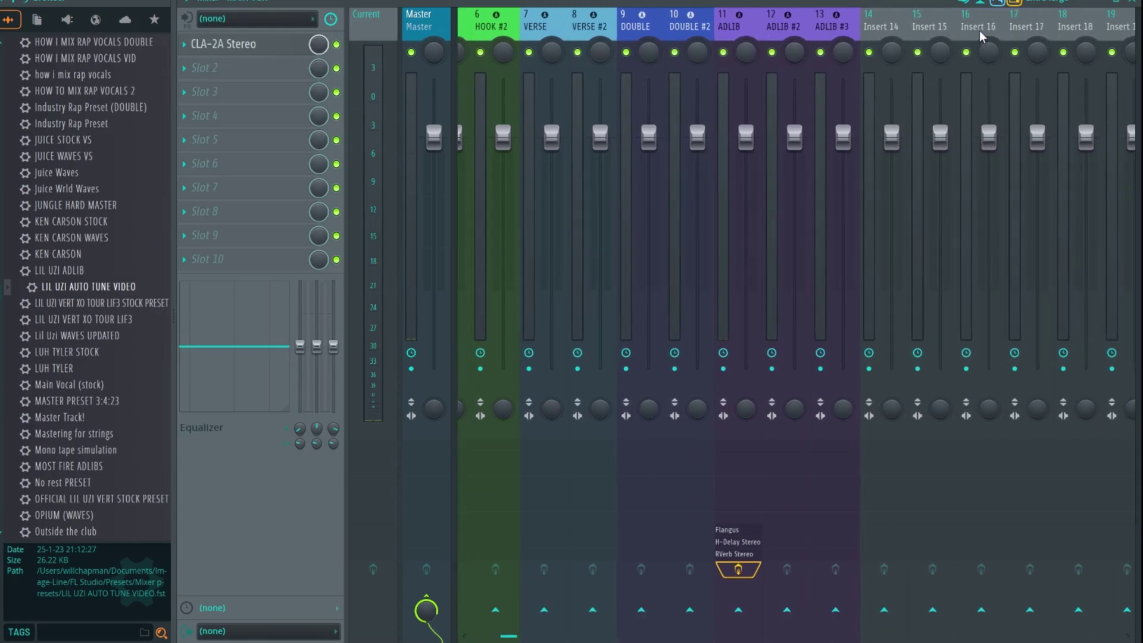
scroll(776, 27, "left", 5)
left_click(640, 28)
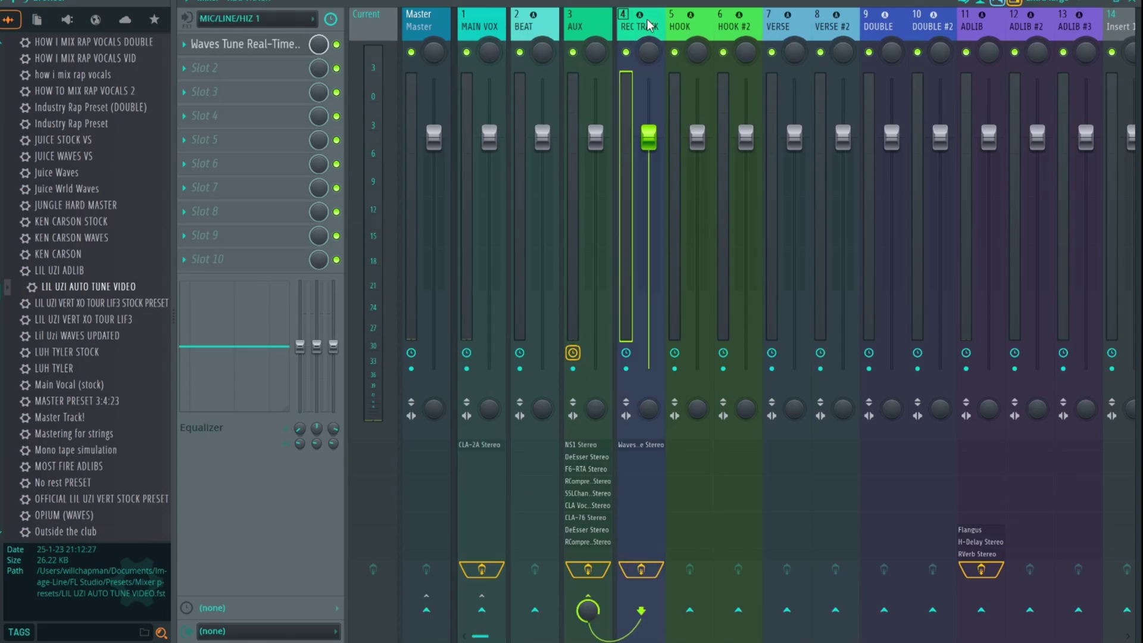